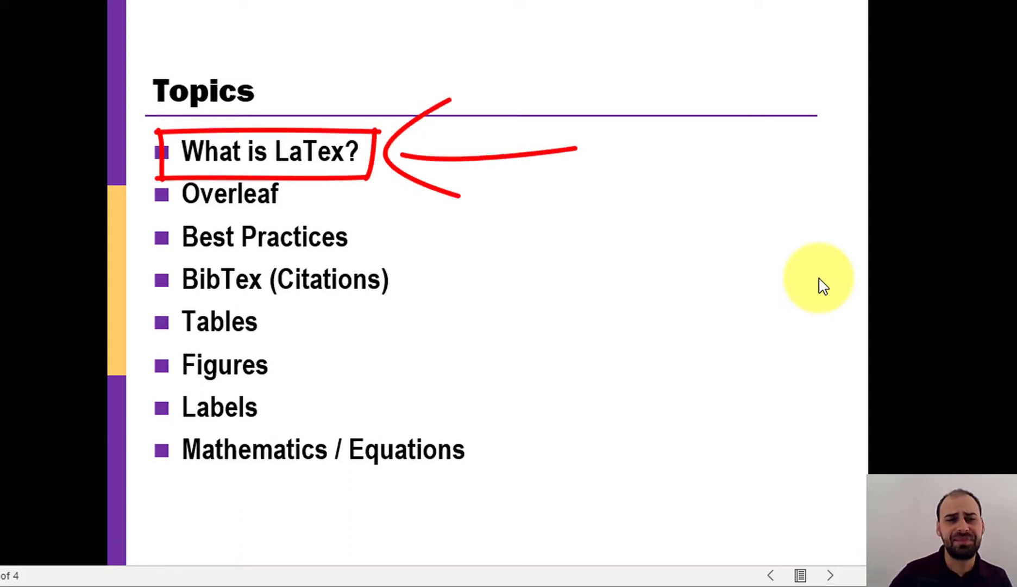
Advance the slideshow to the WYSIWYG Editors slide with the Word lab screenshot
left_click(813, 283)
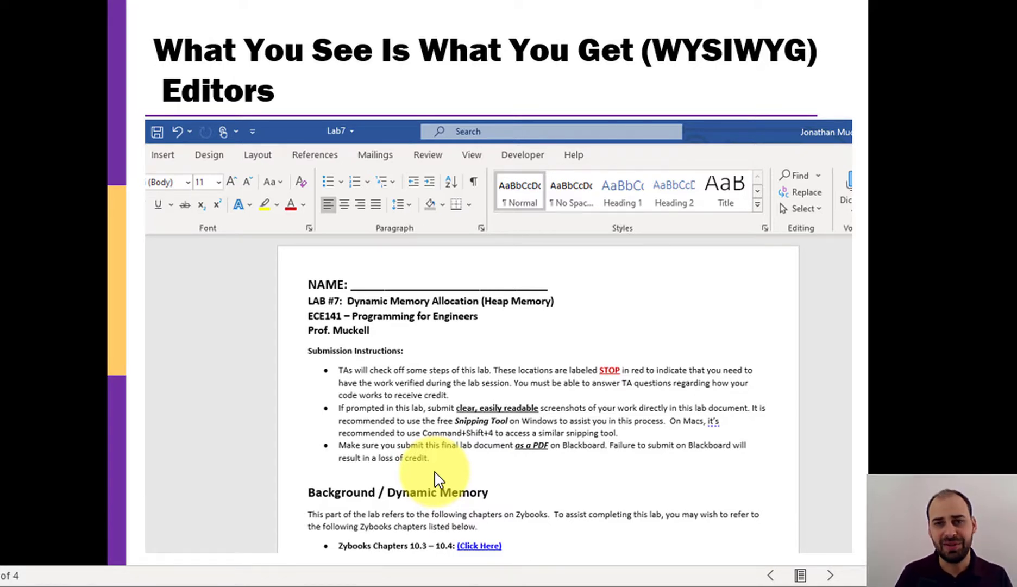
Advance to the LaTex slide, then go back to the Topics slide
left_click(510, 419)
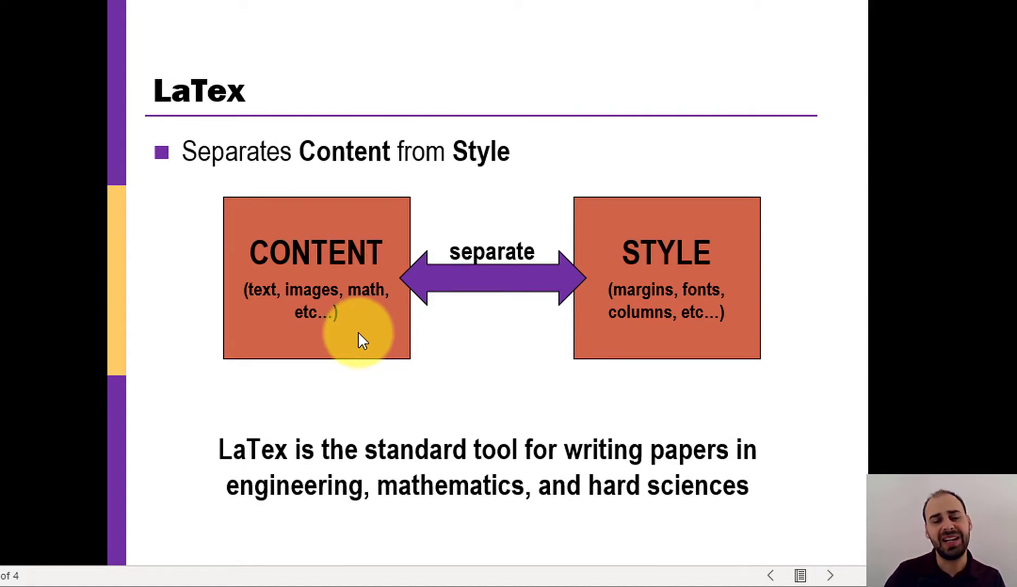
key("Left")
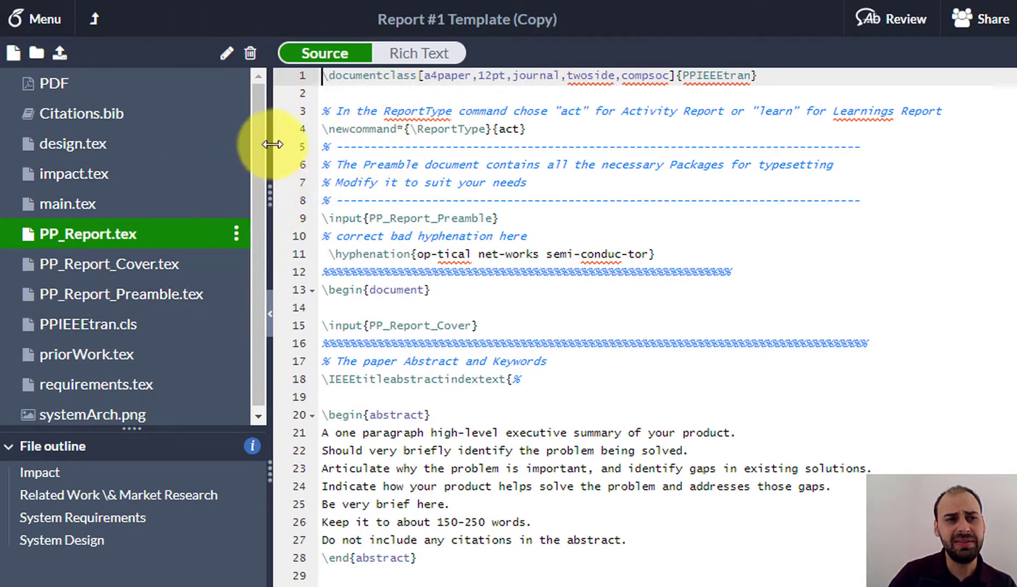
Scroll through PP_Report.tex and highlight the abstract text on lines 21–27
mouse_move(420, 22)
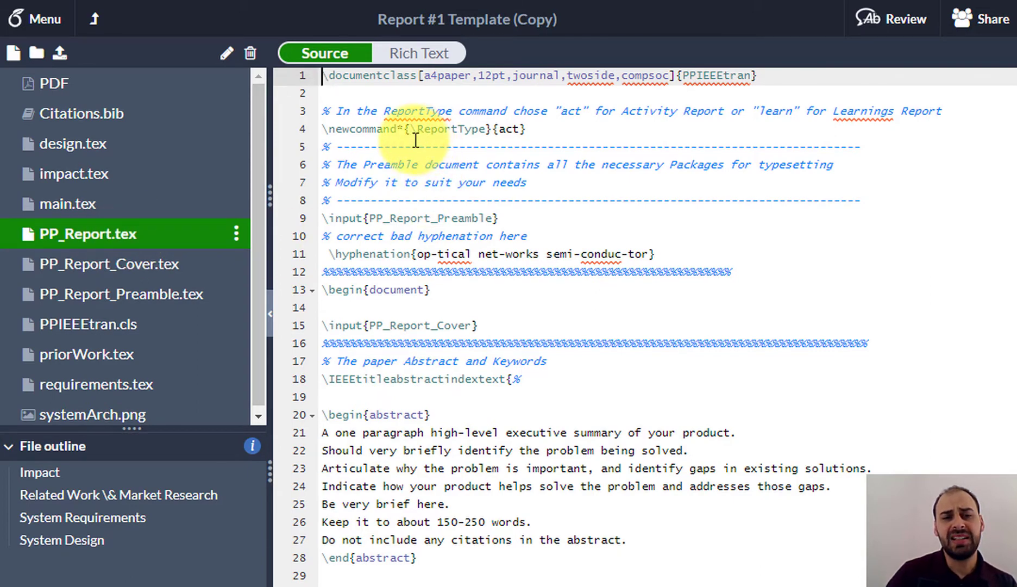
scroll(416, 140, "down", 5)
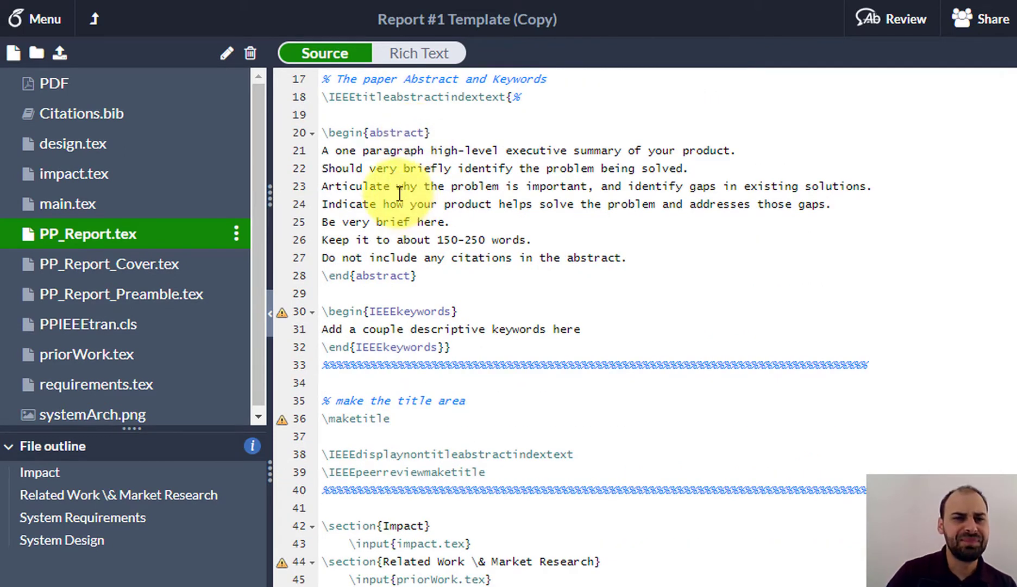
scroll(326, 133, "up", 4)
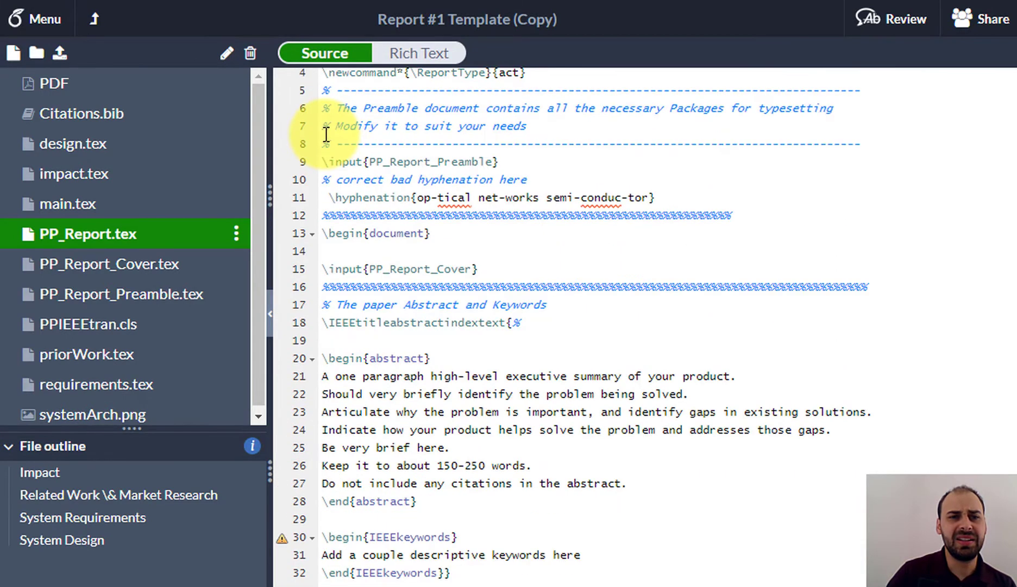
scroll(324, 358, "down", 1)
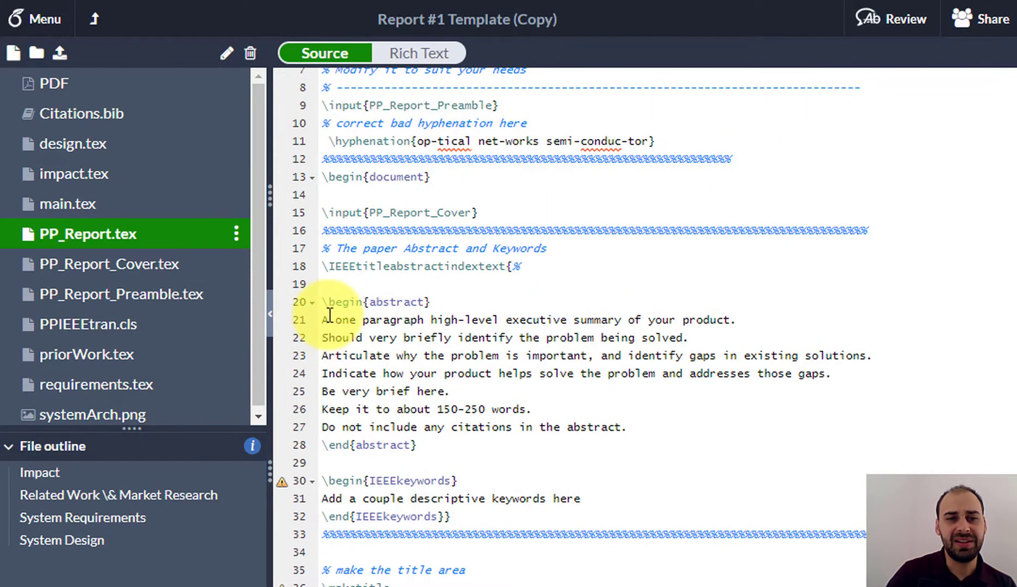
scroll(295, 202, "down", 2)
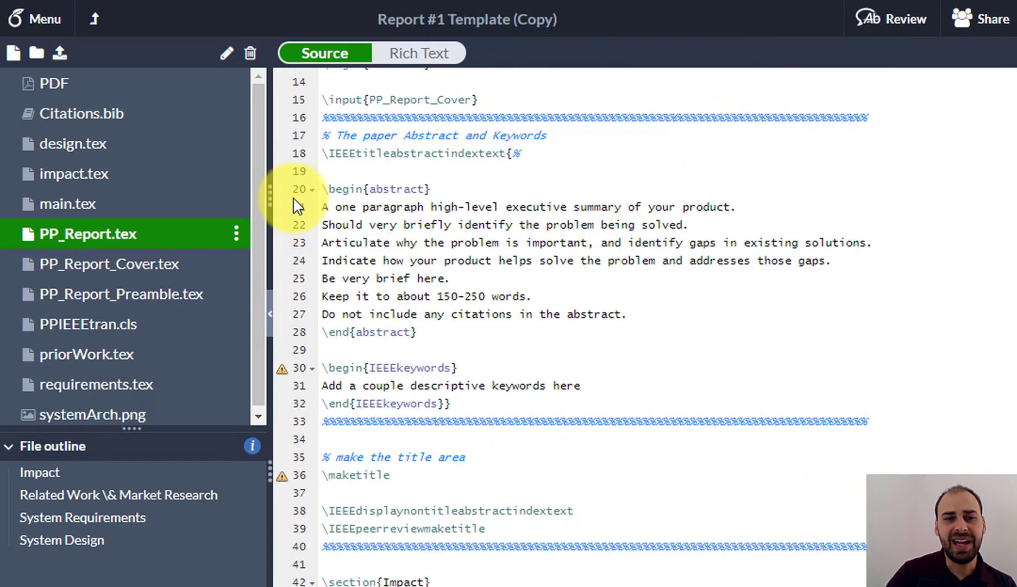
left_click_drag(322, 207, 628, 314)
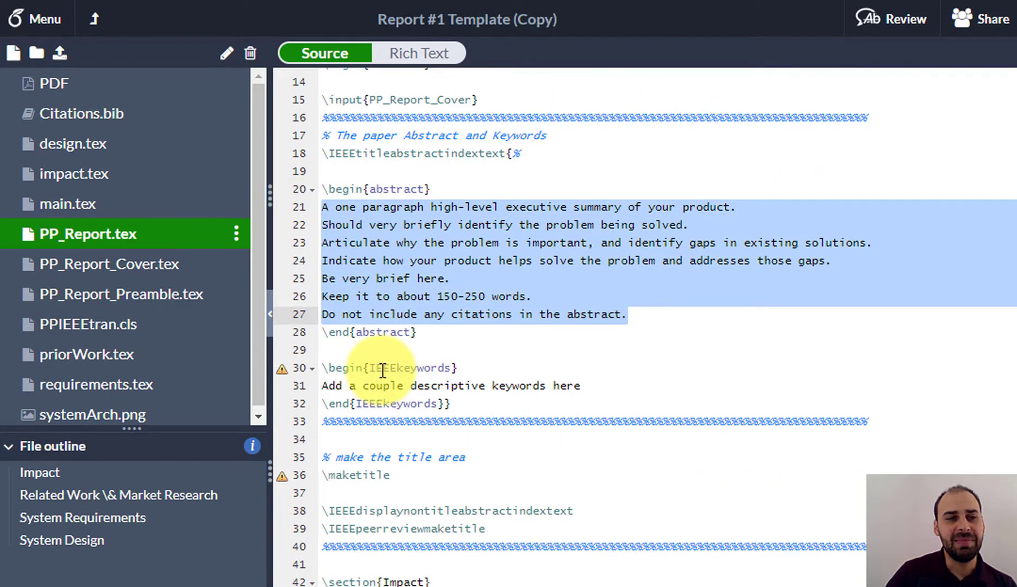
scroll(374, 260, "up", 4)
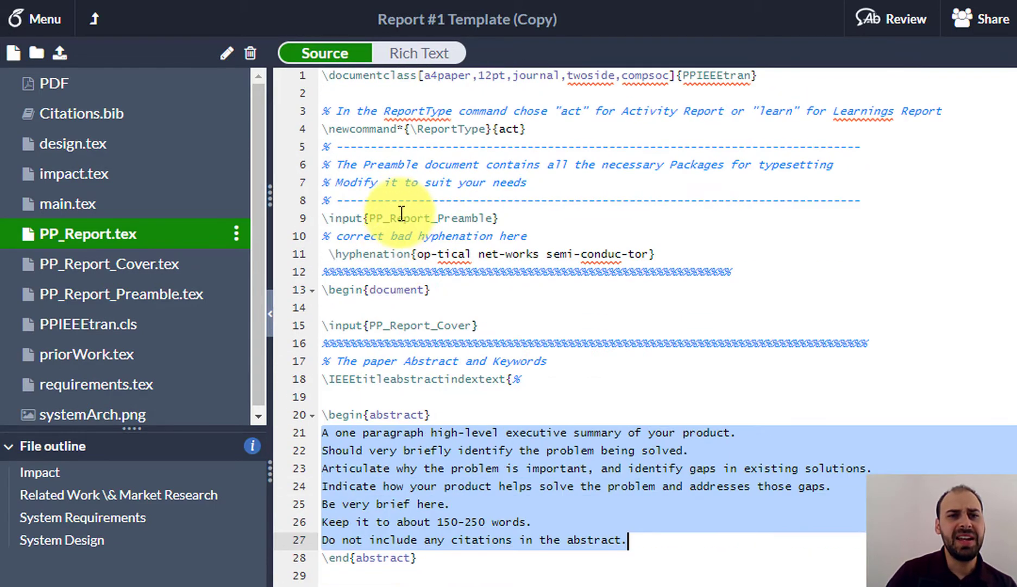
Recompile the report in the PDF view and scroll up to its title and abstract
left_click(103, 91)
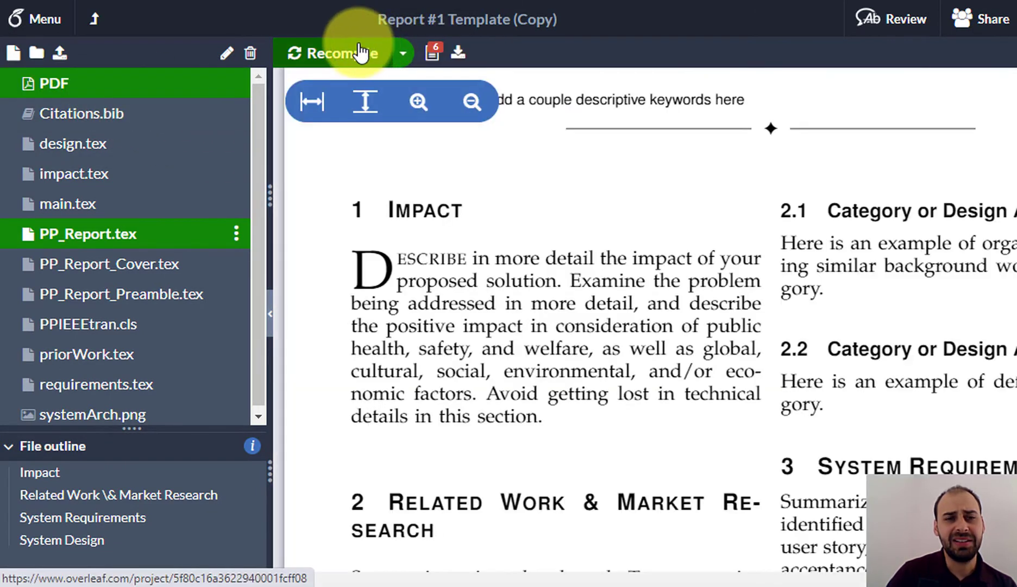
left_click(337, 54)
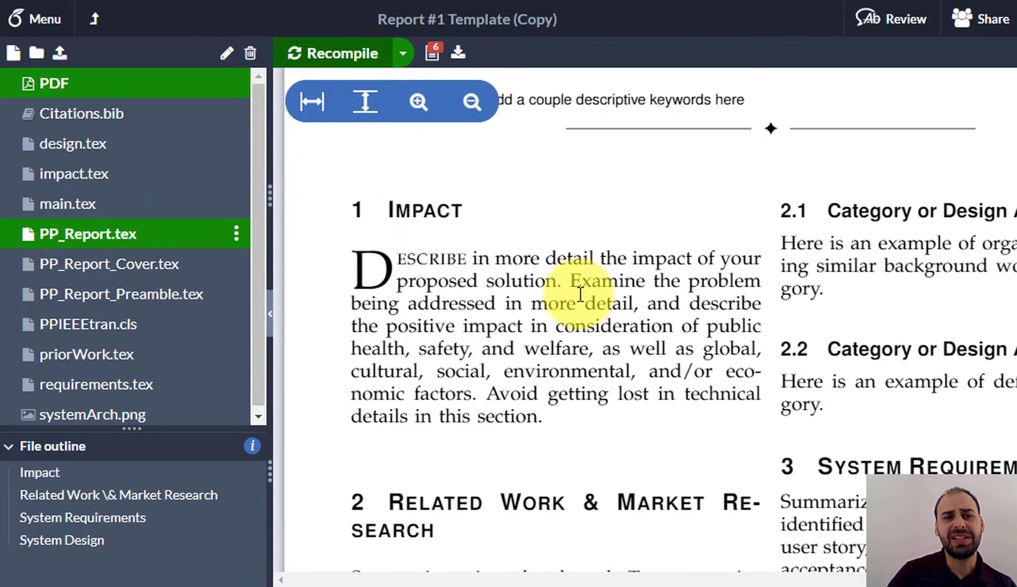
scroll(578, 288, "up", 5)
scroll(581, 293, "up", 1)
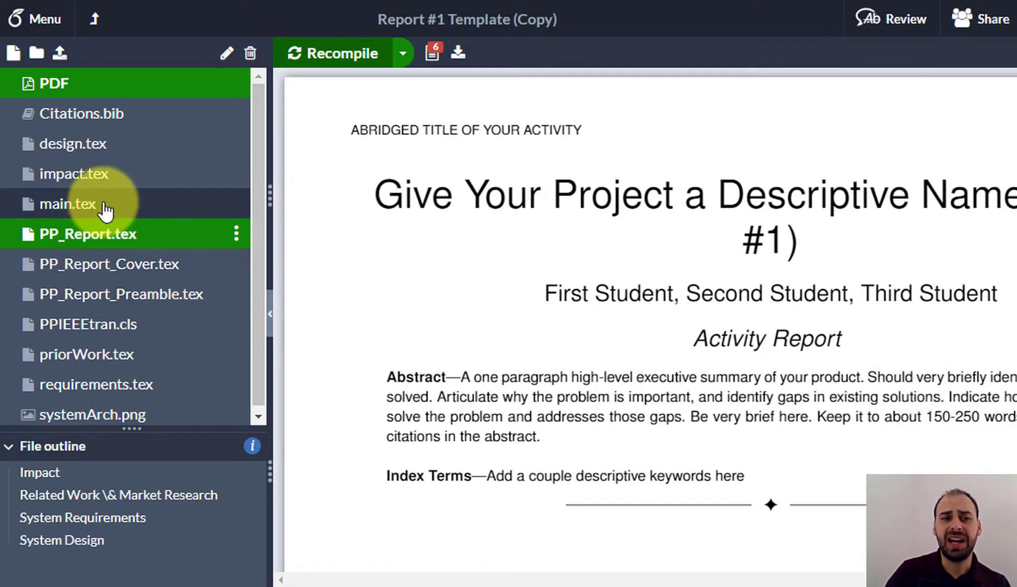
Open impact.tex and highlight its Impact paragraph on lines 1–3
left_click(106, 175)
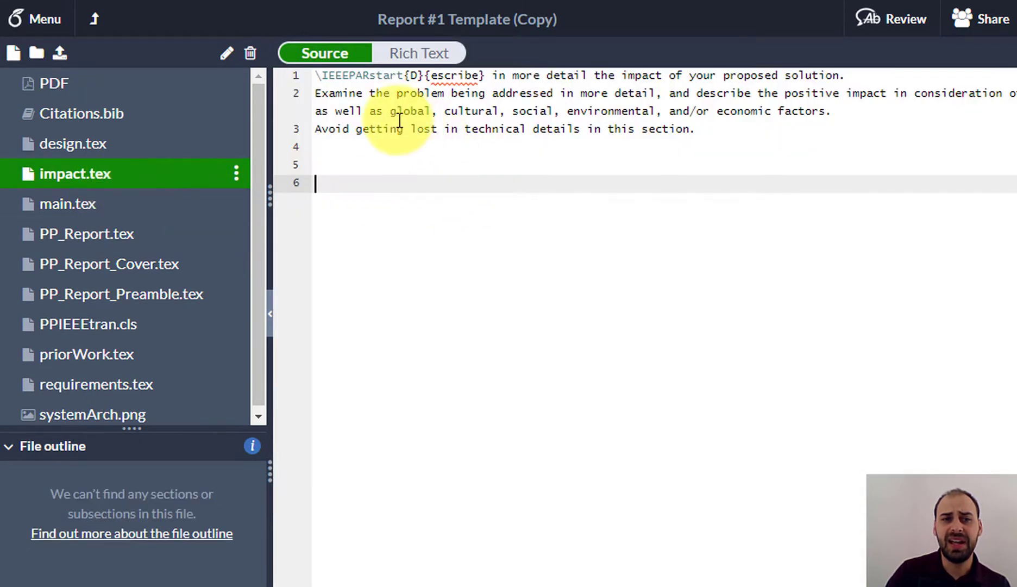
left_click_drag(776, 155, 315, 79)
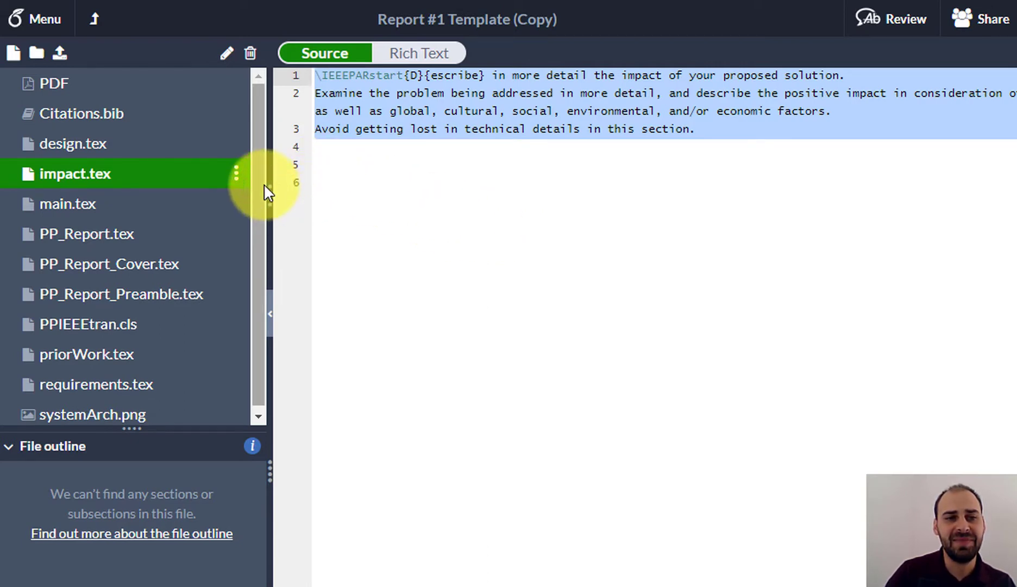
scroll(255, 215, "down", 1)
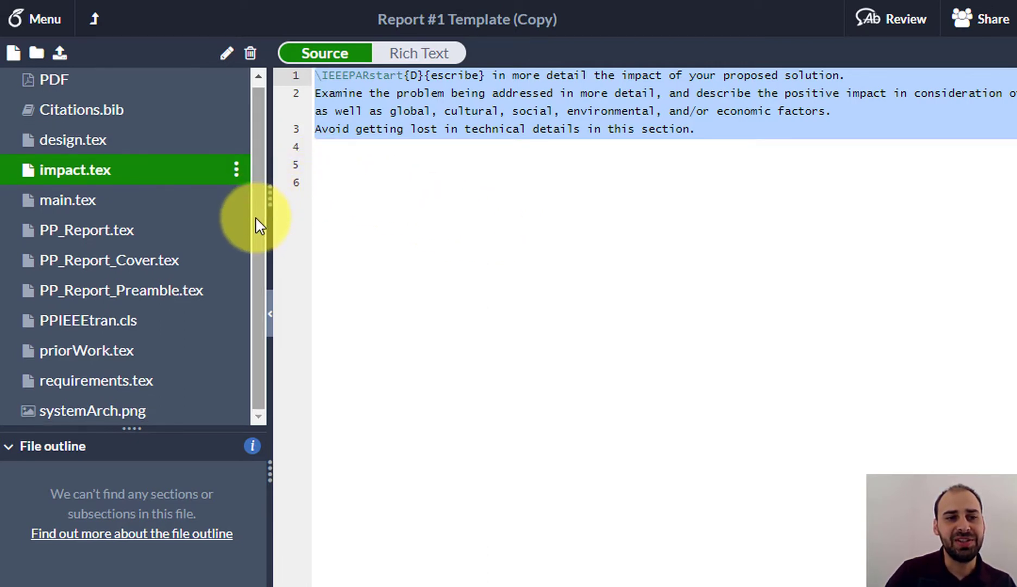
Open the PPIEEEtran.cls class file and scroll through its header
left_click(128, 326)
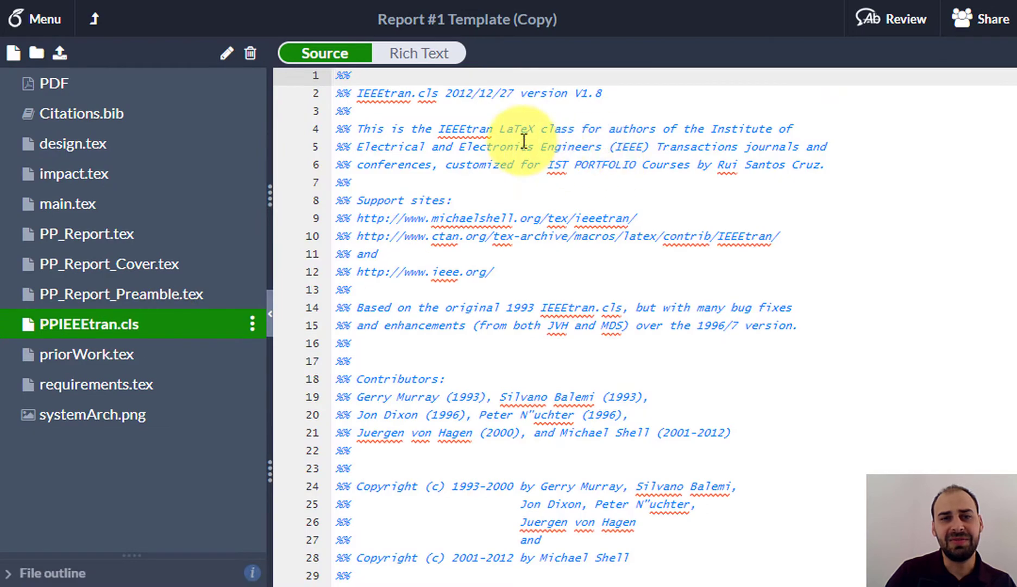
scroll(508, 137, "down", 12)
scroll(524, 144, "up", 4)
scroll(523, 143, "up", 8)
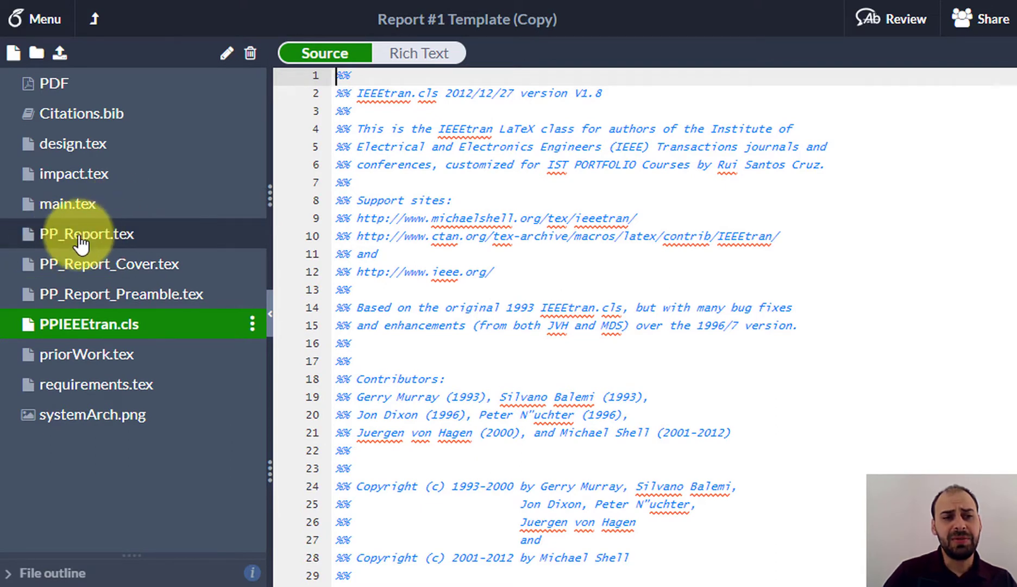
In PP_Report.tex, highlight the Impact, Related Work, System Requirements and System Design section lines
left_click(109, 239)
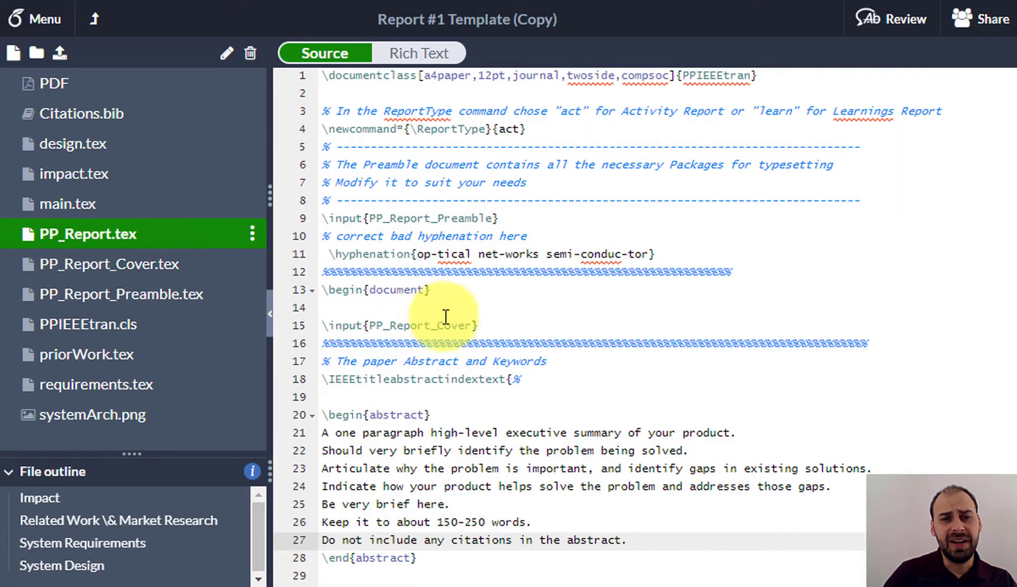
scroll(429, 244, "down", 7)
scroll(424, 266, "up", 2)
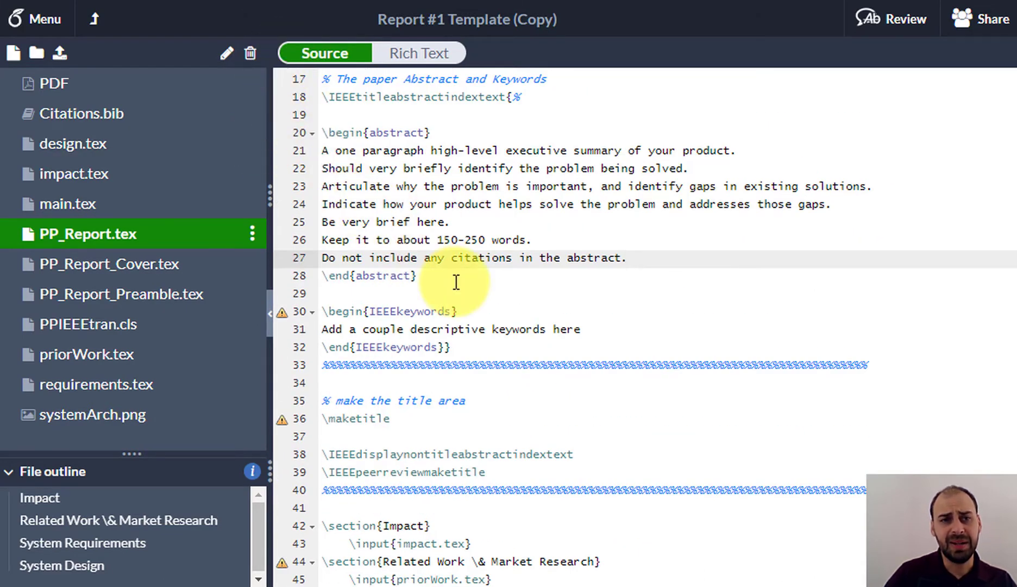
scroll(445, 280, "down", 1)
scroll(456, 281, "down", 3)
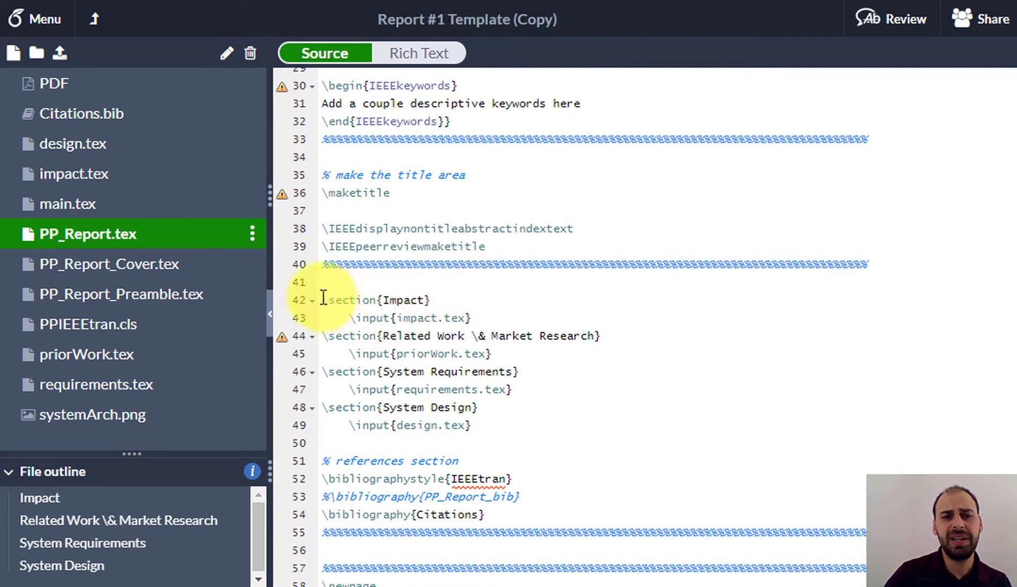
left_click_drag(325, 298, 445, 297)
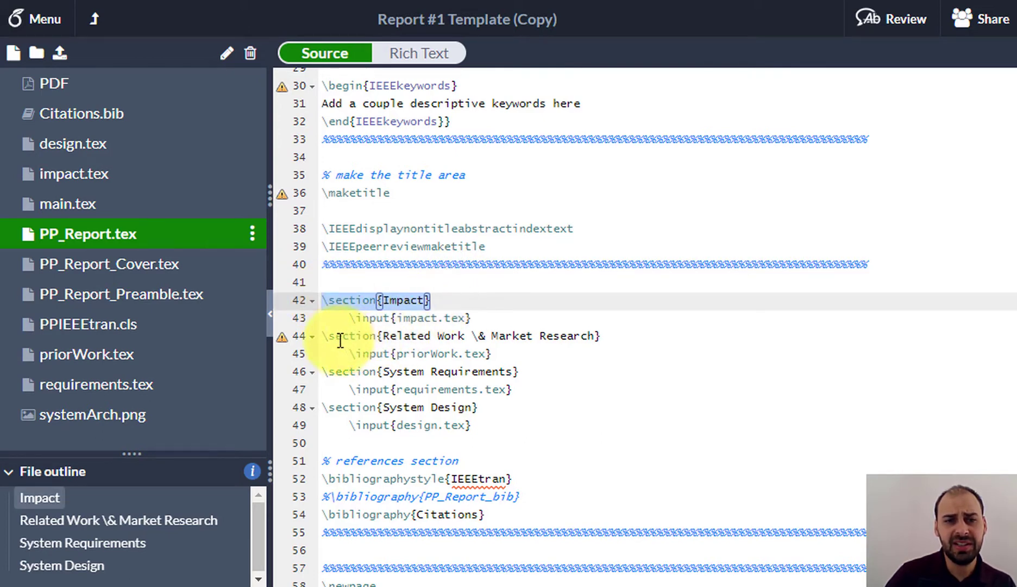
left_click_drag(322, 335, 600, 337)
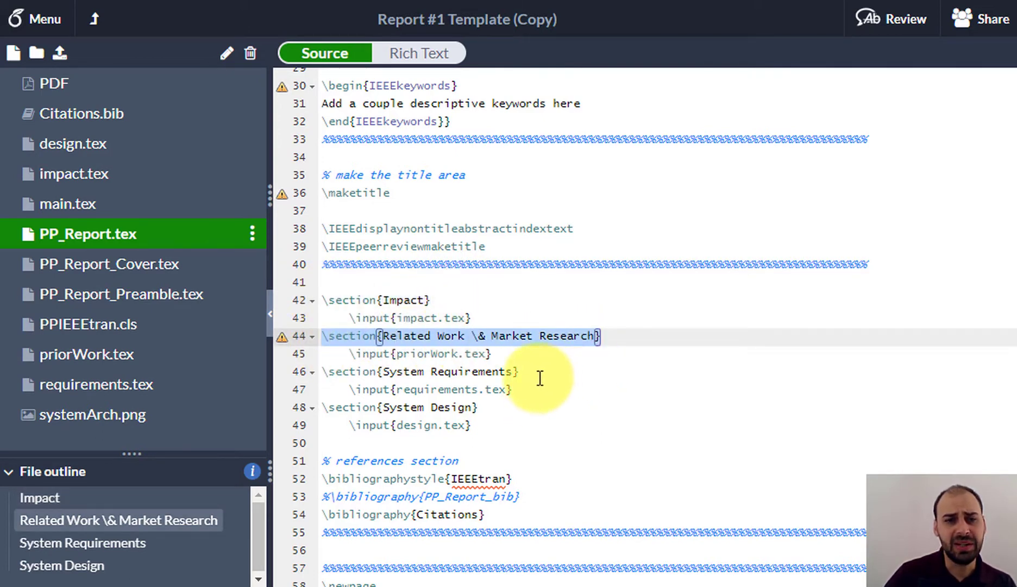
left_click_drag(519, 373, 323, 372)
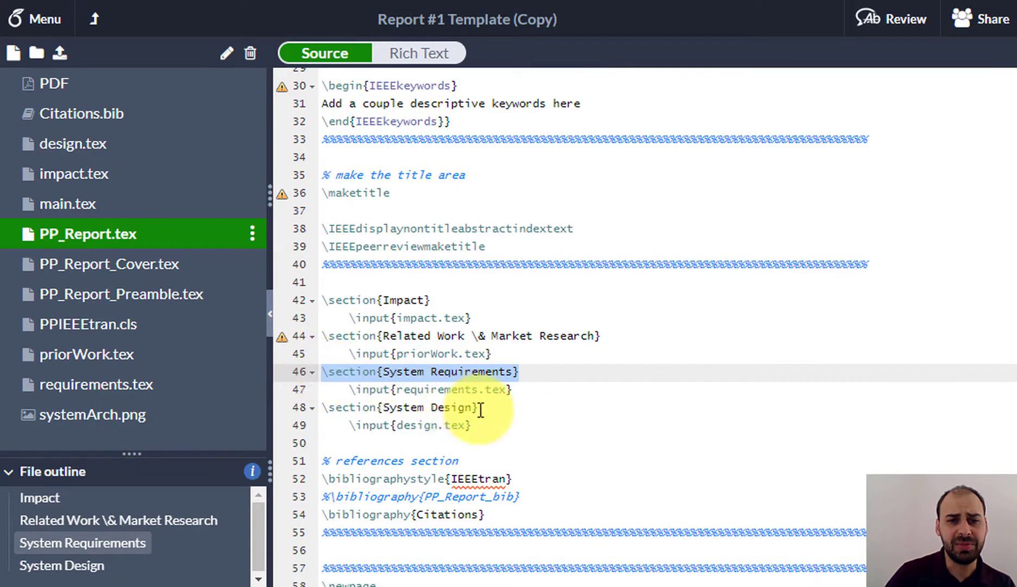
left_click_drag(476, 408, 310, 401)
left_click(505, 426)
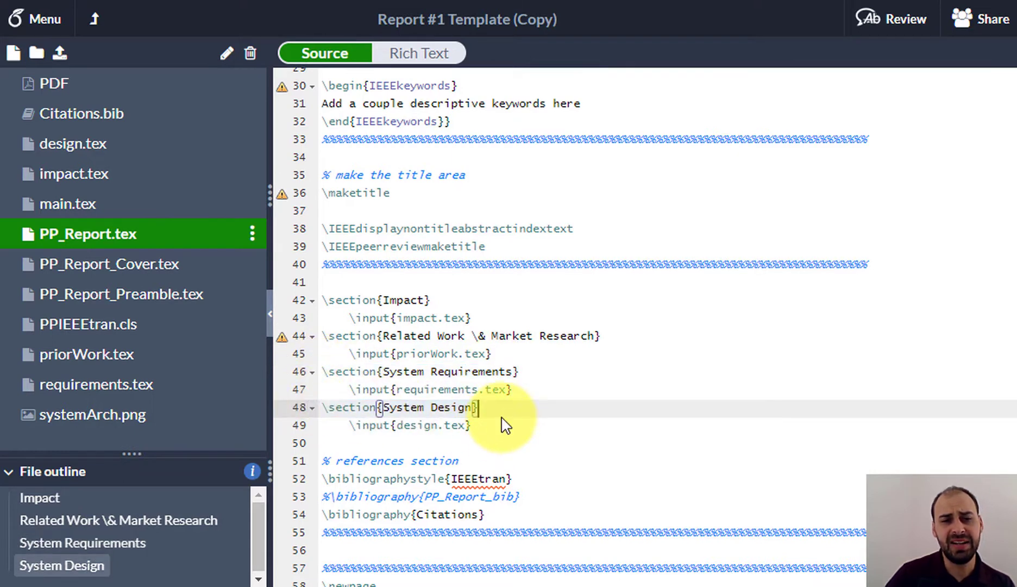
Highlight the abstract block on lines 20–28, then the Impact section command again
scroll(500, 402, "up", 4)
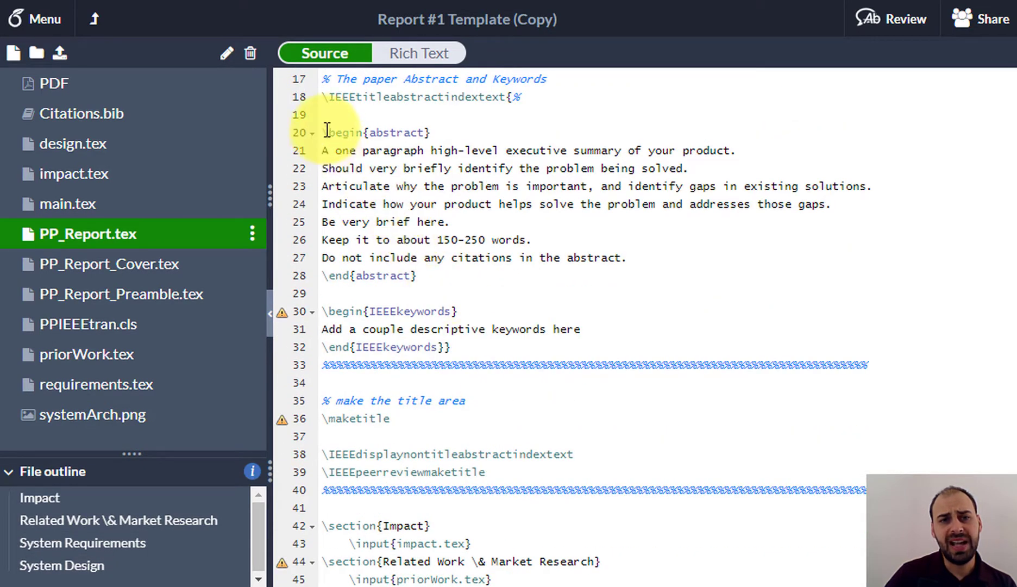
left_click_drag(322, 133, 418, 301)
scroll(413, 315, "down", 4)
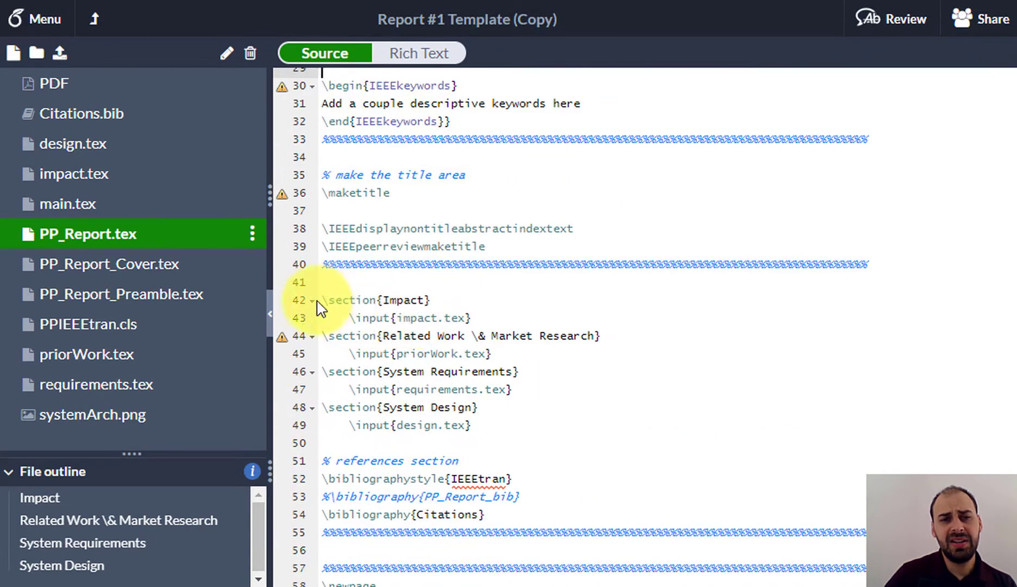
left_click_drag(331, 299, 305, 305)
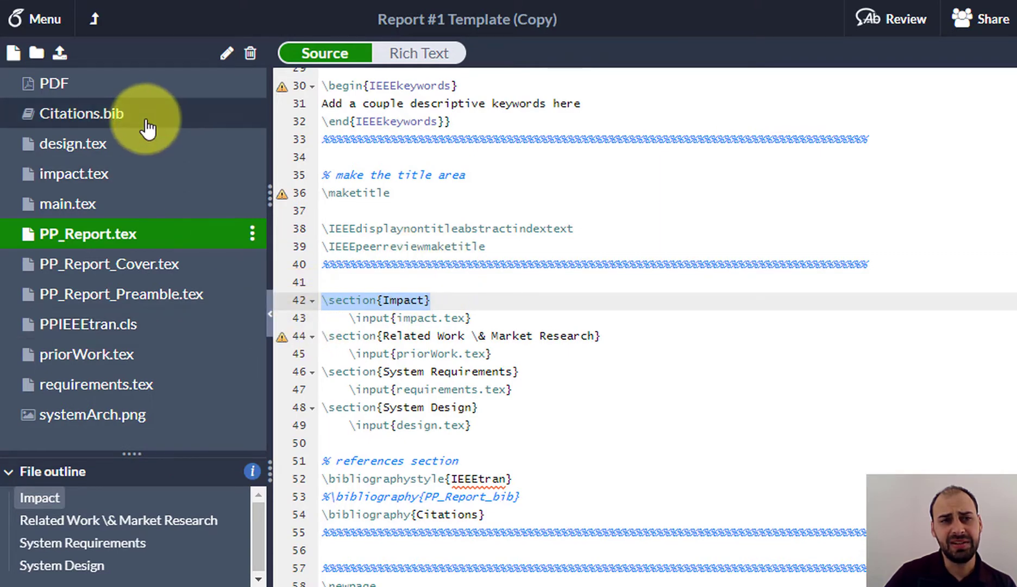
In the compiled PDF, highlight the Related Work & Market Research heading, then return to PP_Report.tex
left_click(130, 93)
scroll(642, 370, "down", 5)
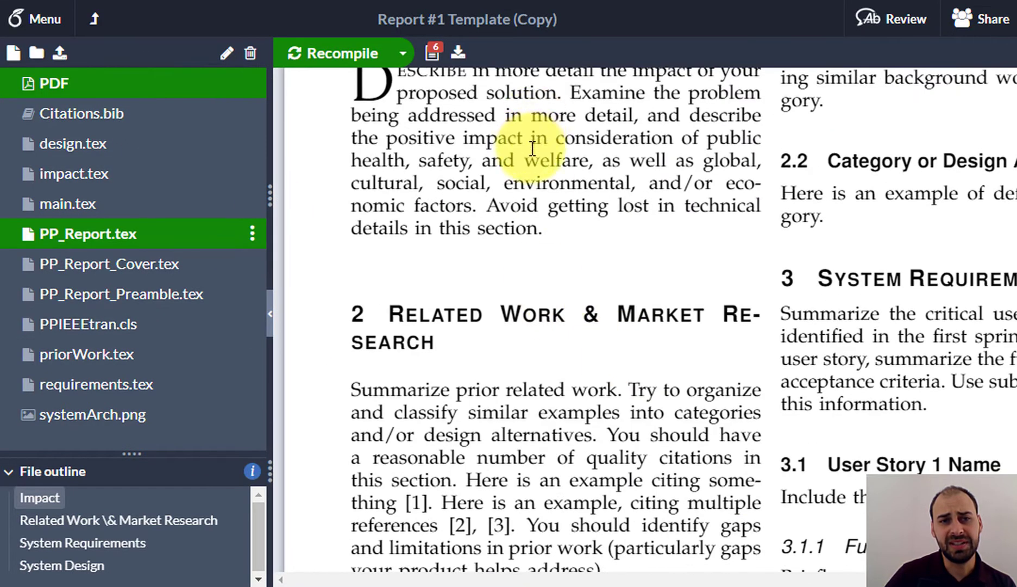
scroll(409, 209, "up", 2)
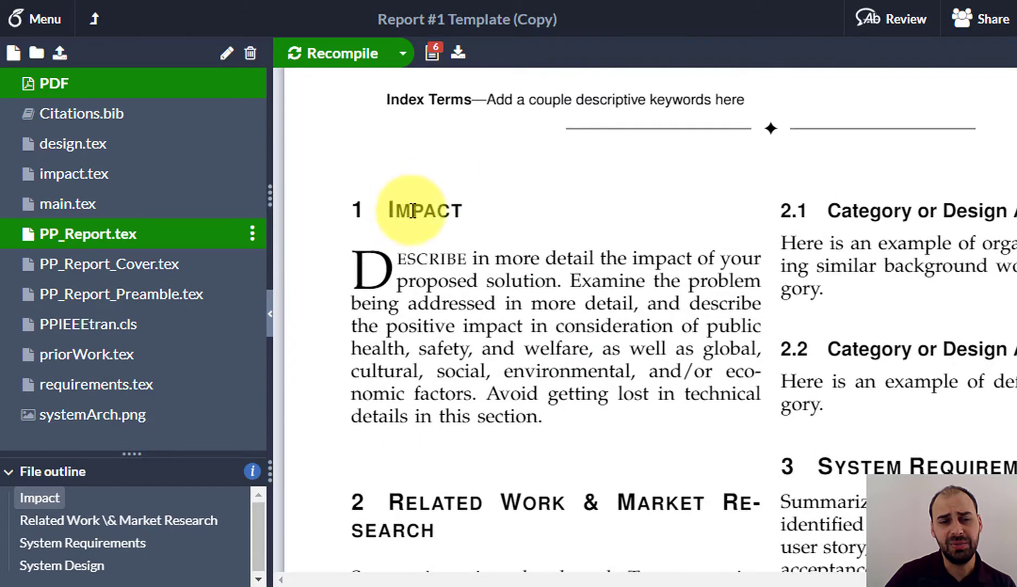
left_click_drag(431, 209, 473, 217)
left_click_drag(395, 210, 454, 209)
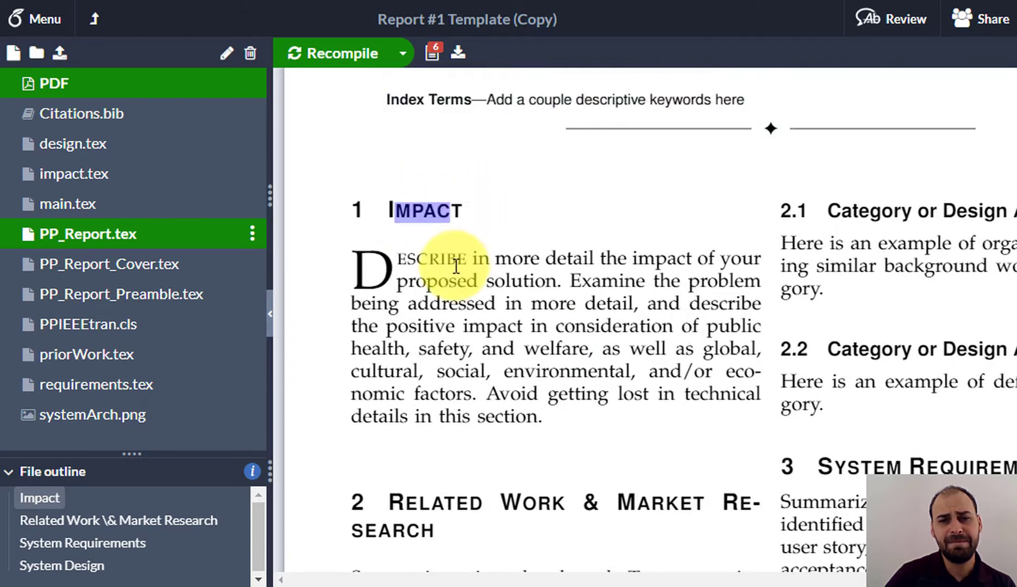
scroll(439, 450, "down", 2)
left_click_drag(353, 408, 434, 437)
mouse_move(368, 149)
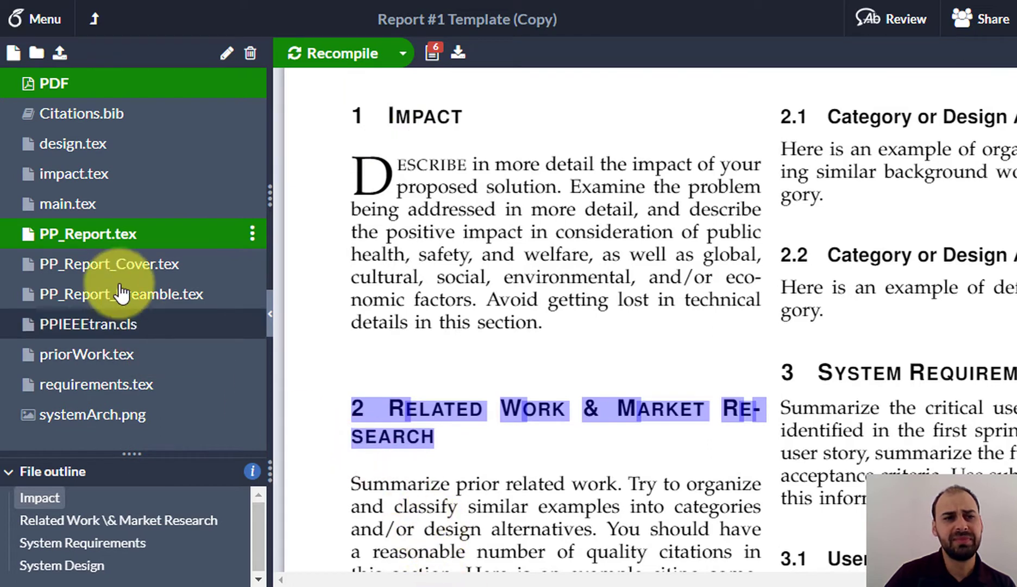
left_click(120, 251)
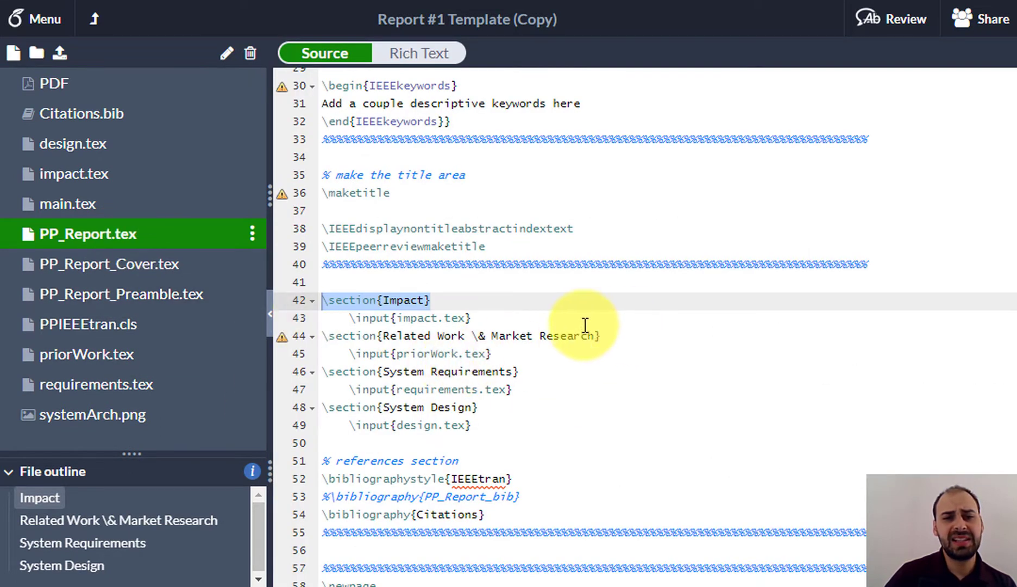
Highlight the Impact section's \input{impact.tex} line in PP_Report.tex
left_click_drag(567, 326, 283, 317)
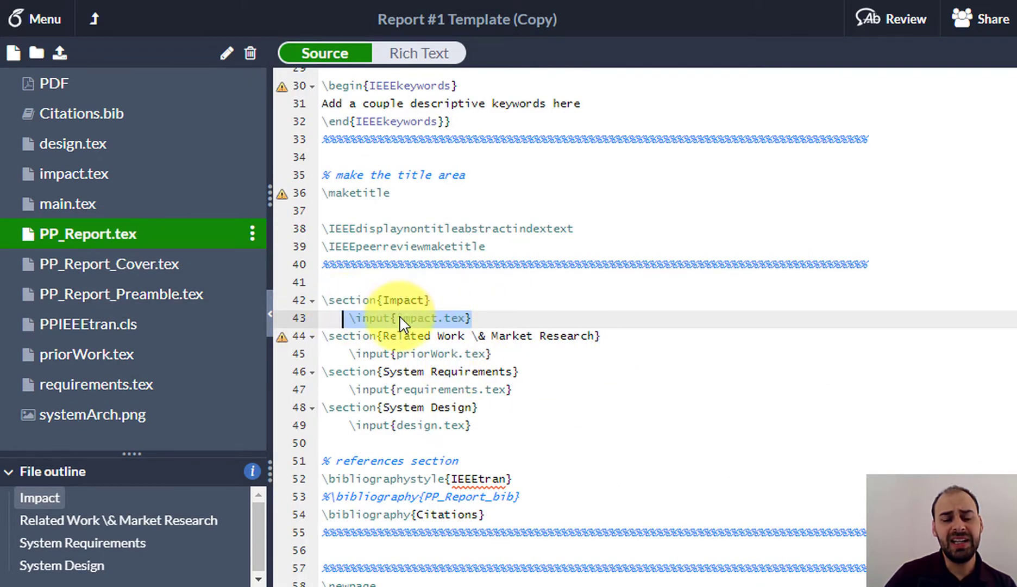
left_click(466, 319)
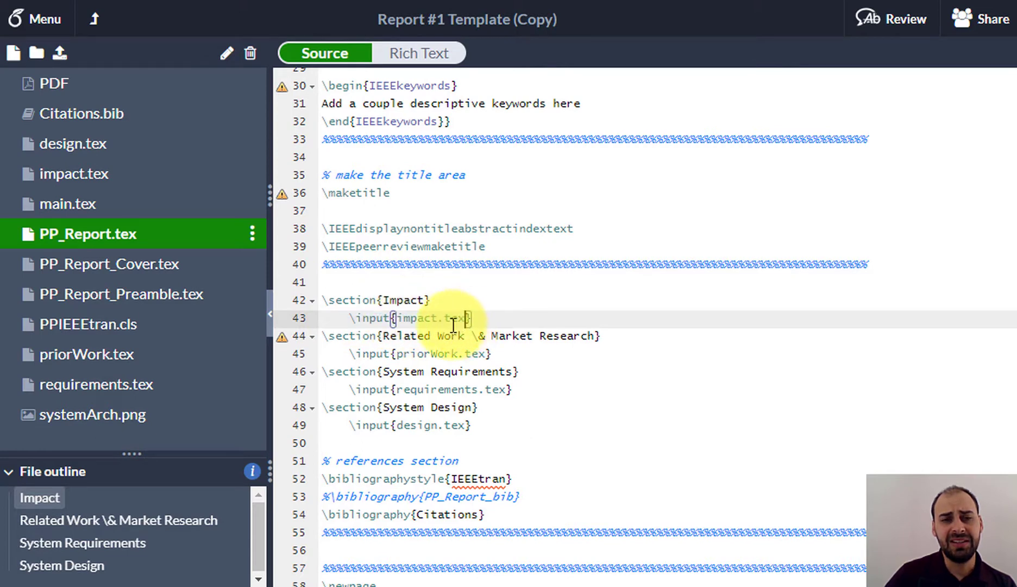
left_click(408, 336)
left_click_drag(465, 318, 398, 317)
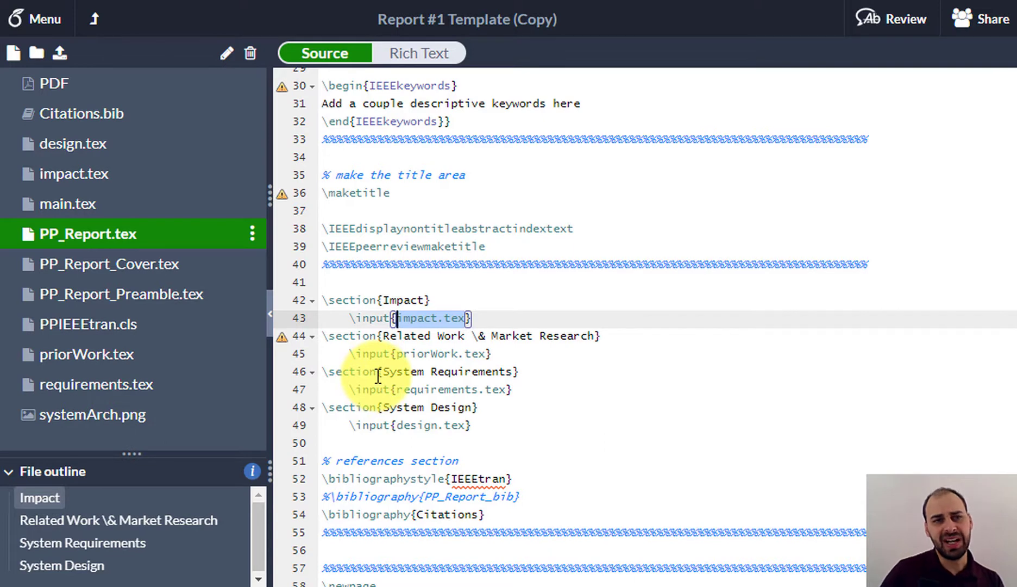
scroll(380, 375, "down", 1)
left_click_drag(383, 261, 348, 262)
left_click_drag(419, 264, 502, 266)
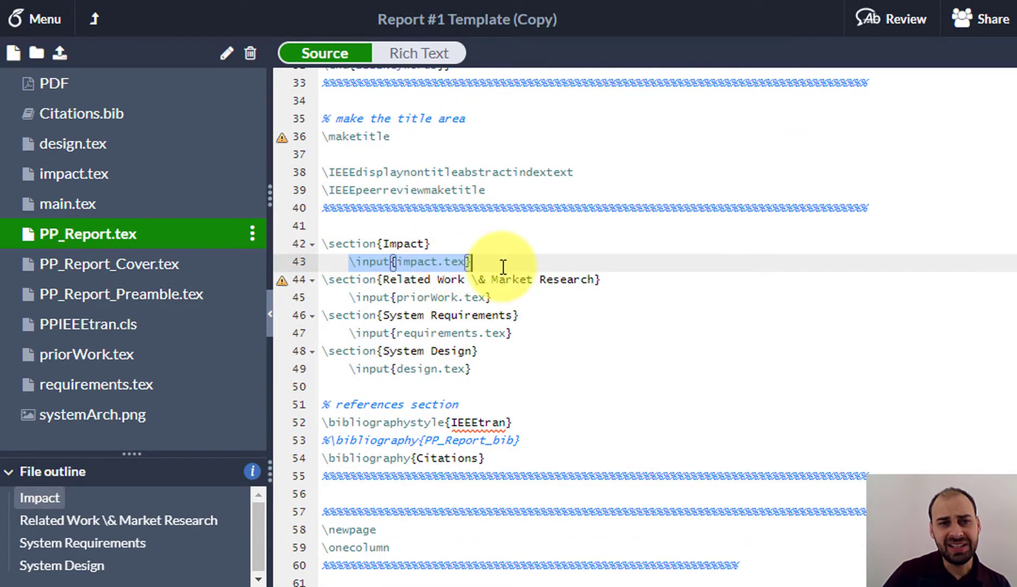
Open impact.tex to review its prompt lines, then return to PP_Report.tex
left_click(48, 184)
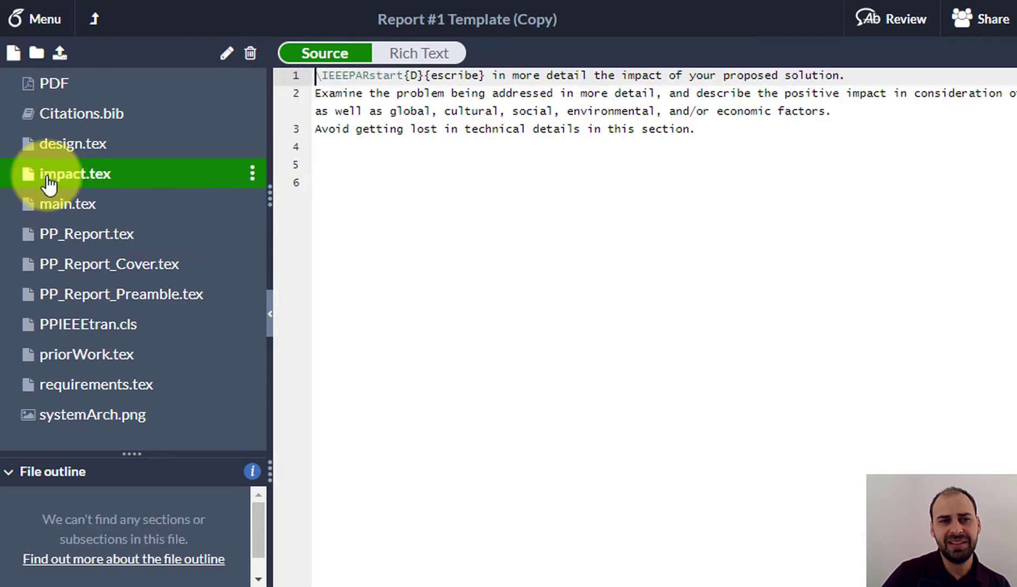
left_click_drag(551, 158, 253, 86)
left_click(558, 147)
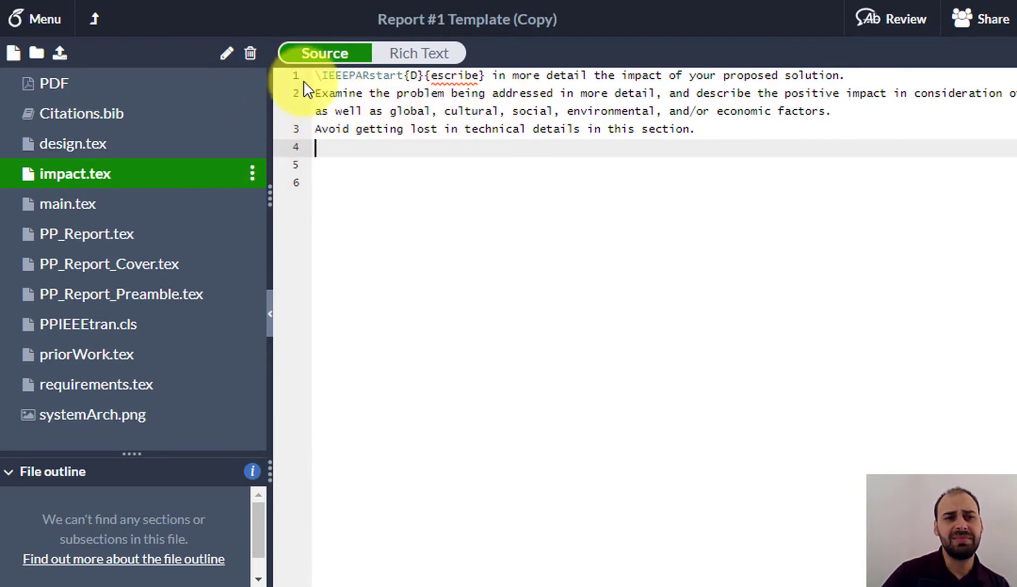
left_click(132, 237)
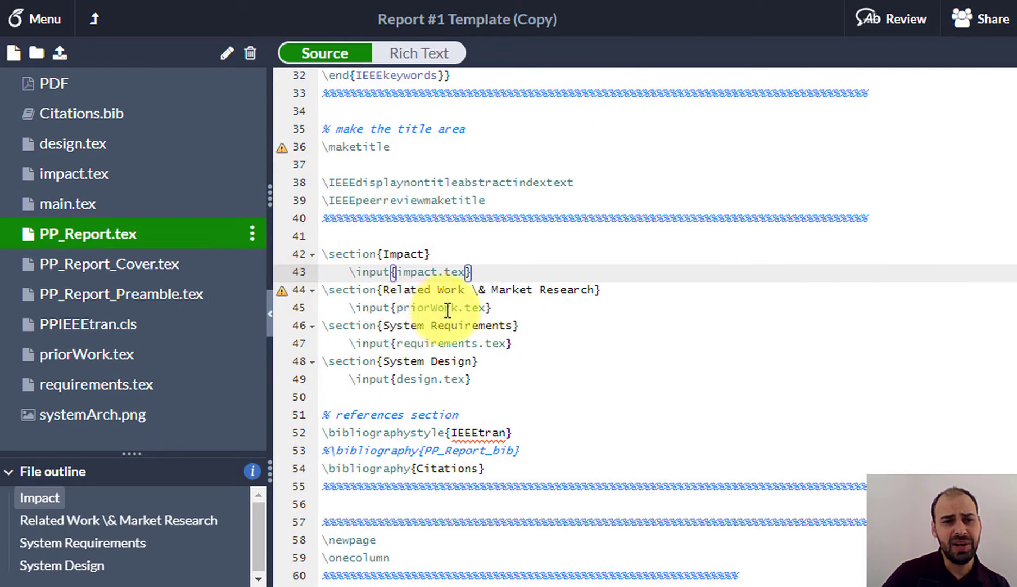
Insert the comment '% Need to proofread paragraph' above the first sentence of priorWork.tex
left_click(117, 355)
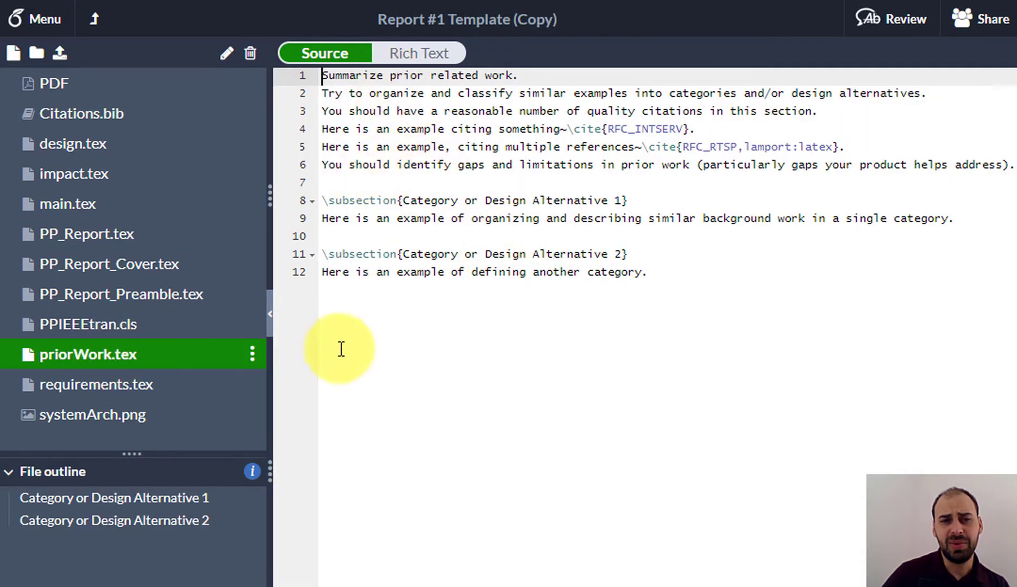
left_click_drag(329, 202, 399, 200)
left_click(386, 454)
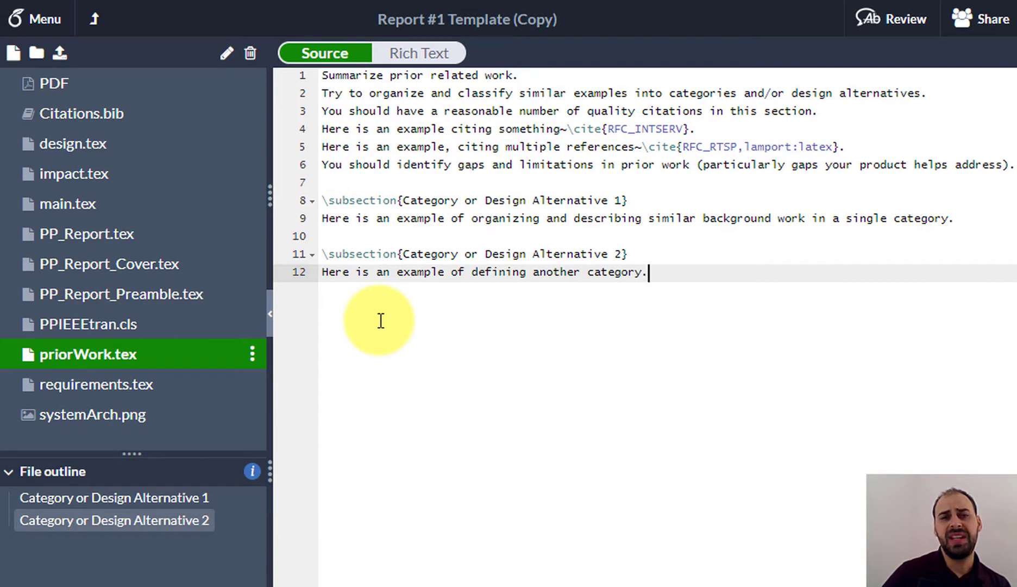
left_click(320, 93)
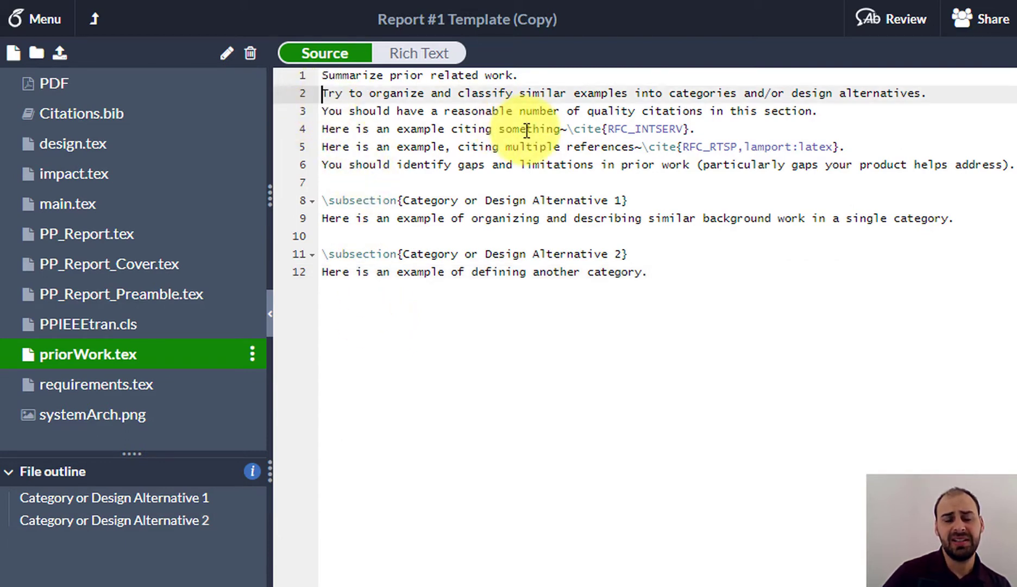
left_click(323, 75)
key("Return")
key("Return")
key("Up")
key("Up")
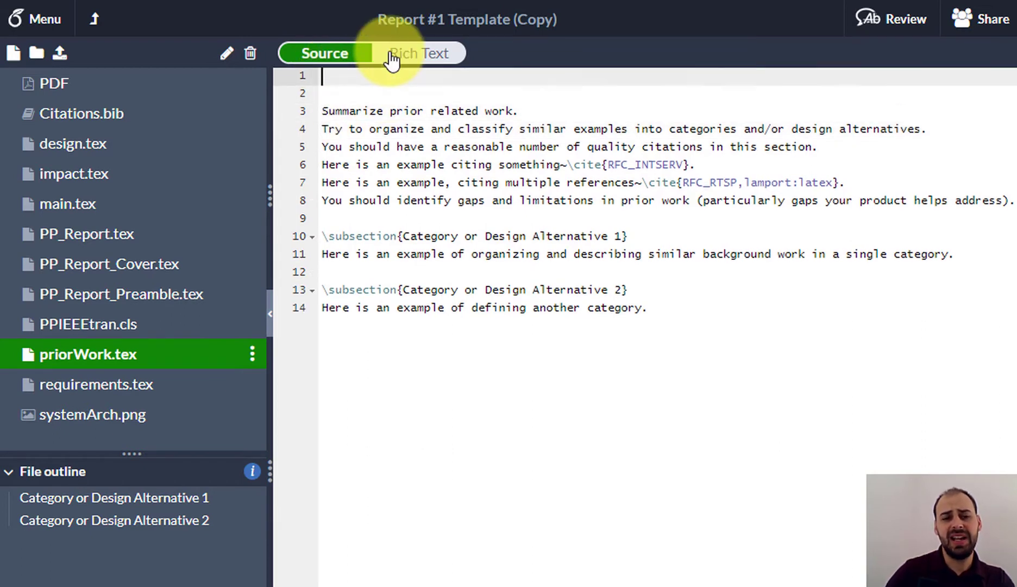
key("Down")
type("% ")
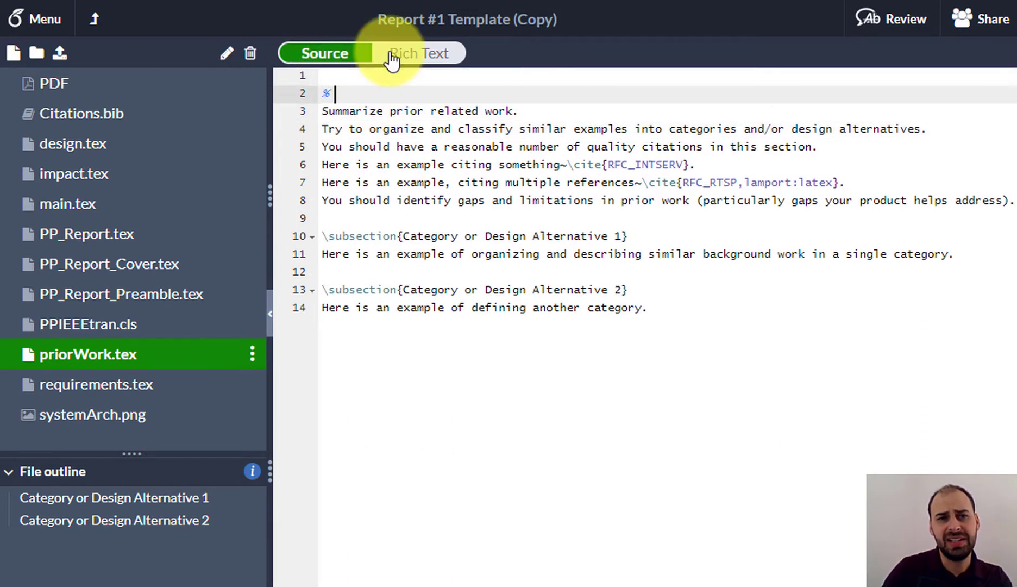
type("Need ")
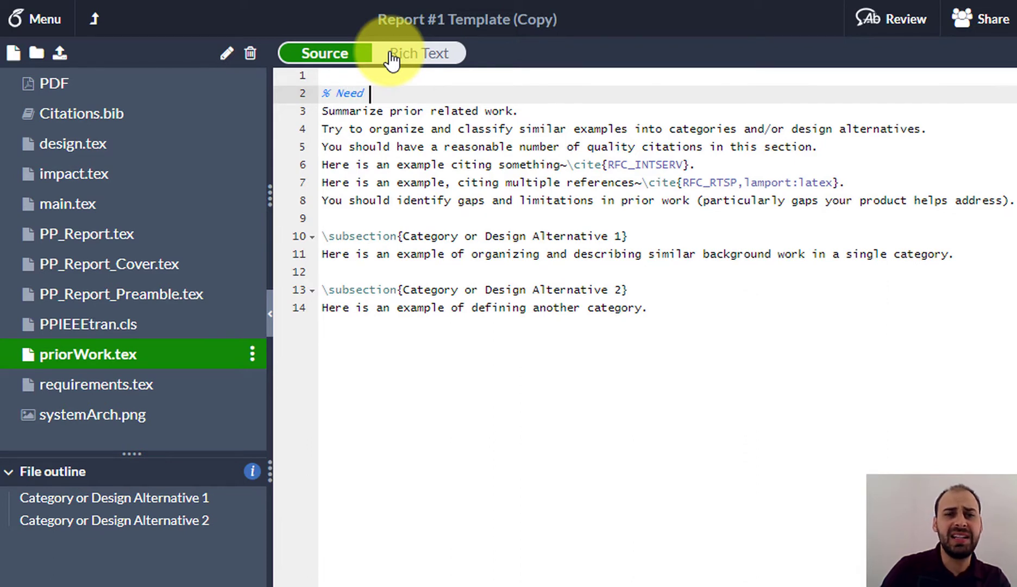
type("to pro")
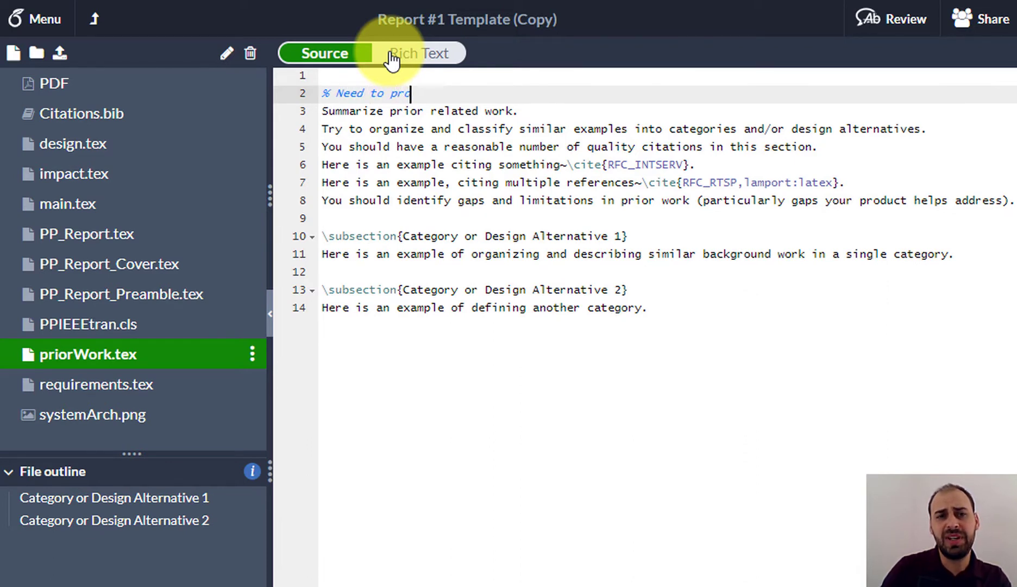
type("ofread pa")
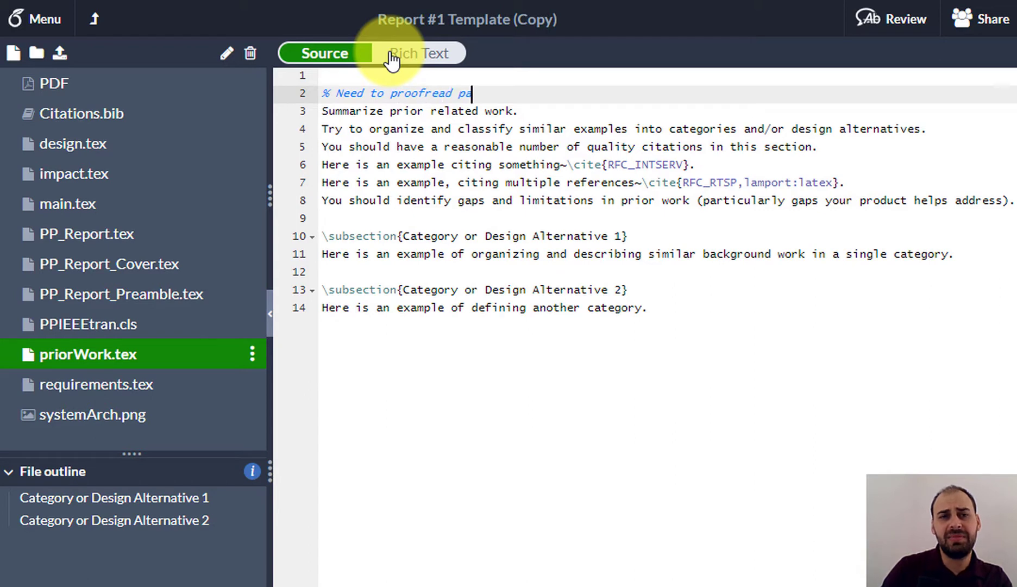
type("ragraph")
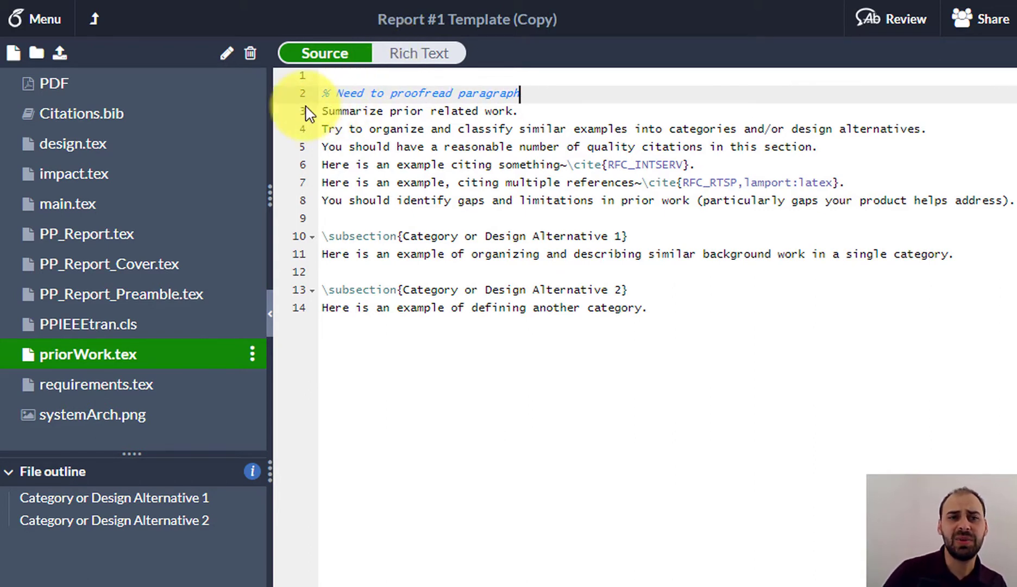
Check the compiled PDF, then return to priorWork.tex and review the new comment line
left_click_drag(304, 91, 521, 93)
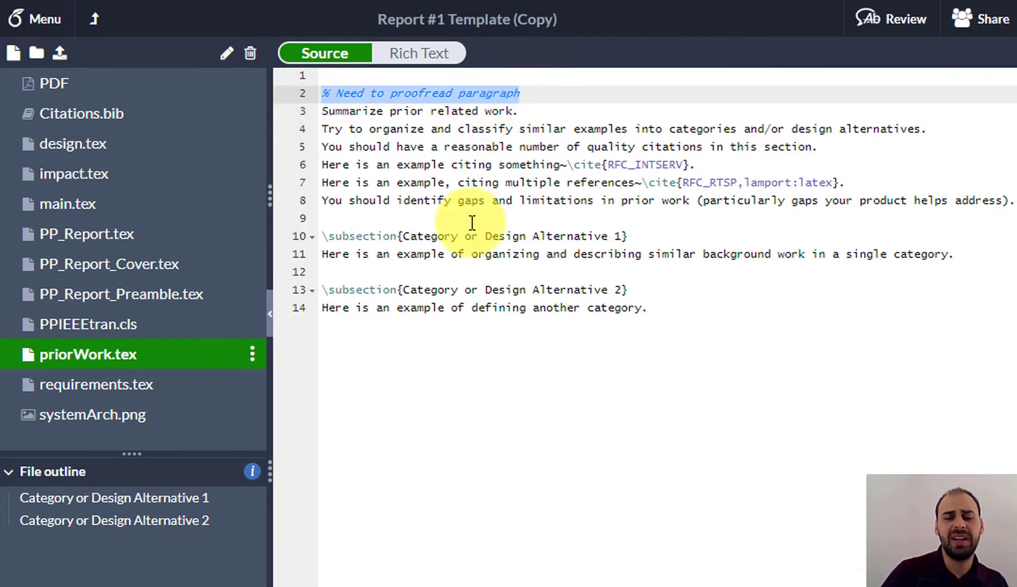
left_click(50, 83)
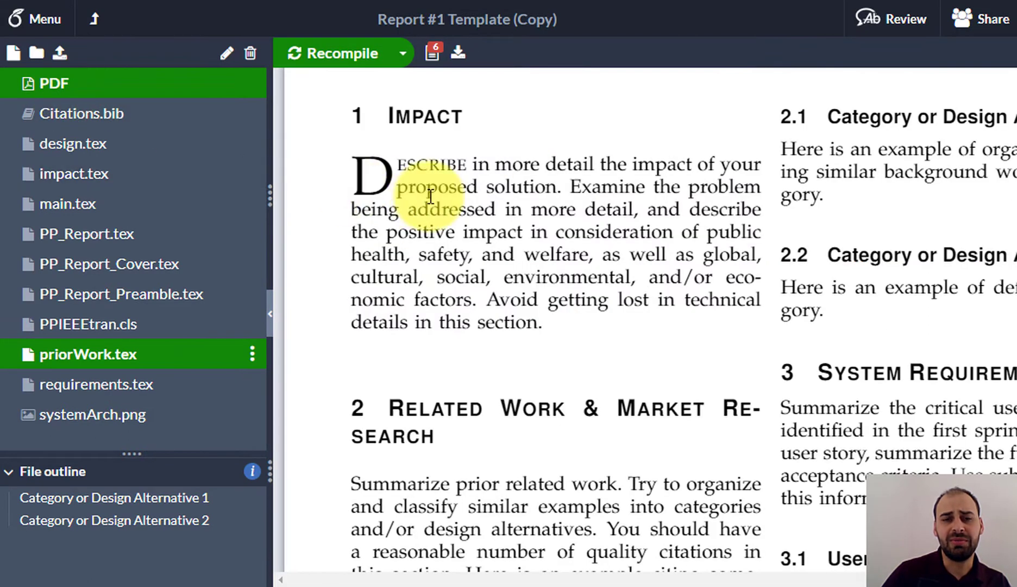
left_click(126, 364)
mouse_move(536, 81)
left_mouse_down()
mouse_move(374, 98)
mouse_move(518, 92)
left_mouse_up()
left_click(520, 92)
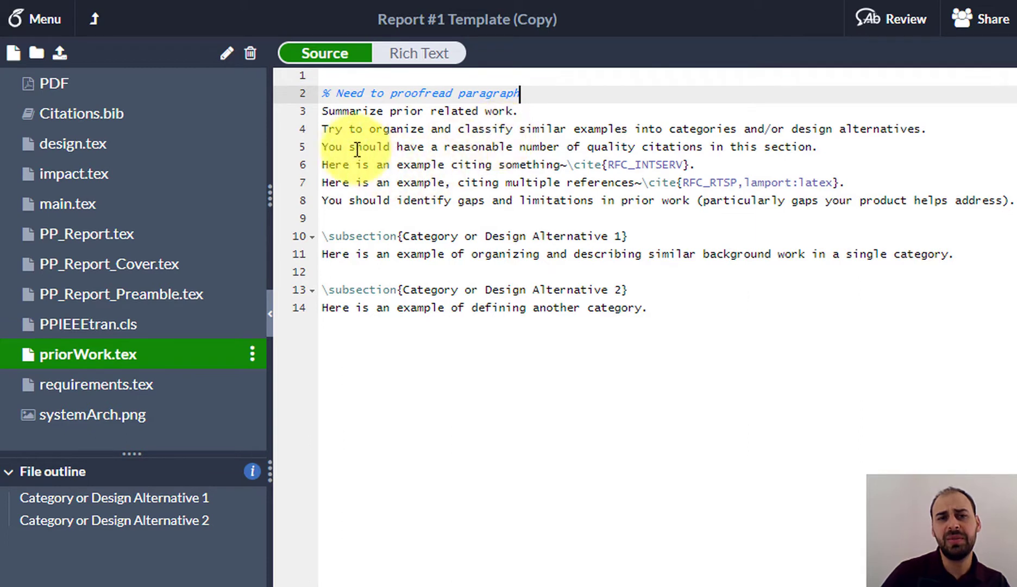
Comment out line 4, 'Try to organize and classify similar examples…', with a leading %
left_click(324, 127)
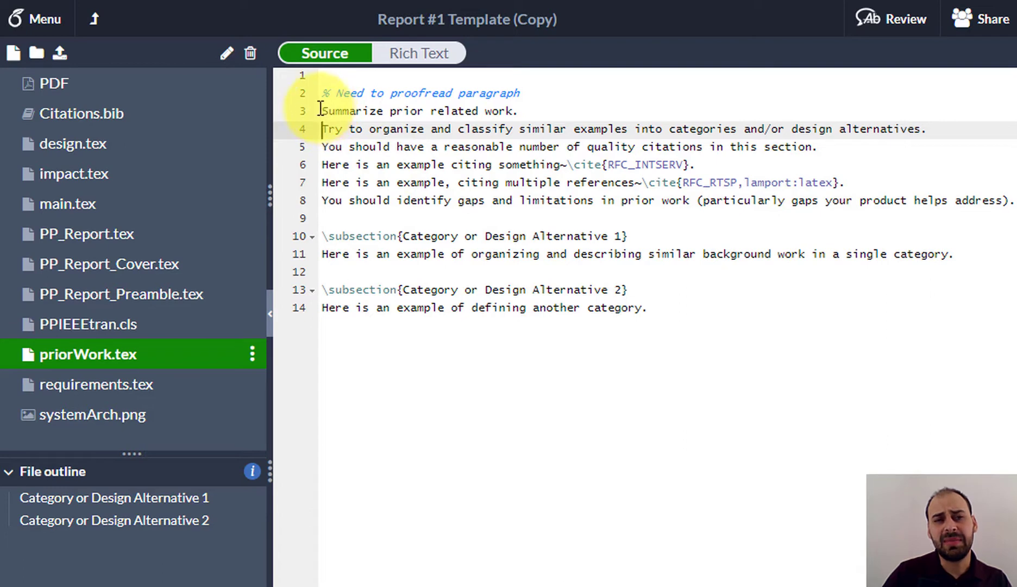
left_click_drag(322, 110, 526, 111)
left_click_drag(322, 131, 926, 137)
left_click(822, 146)
left_click(740, 165)
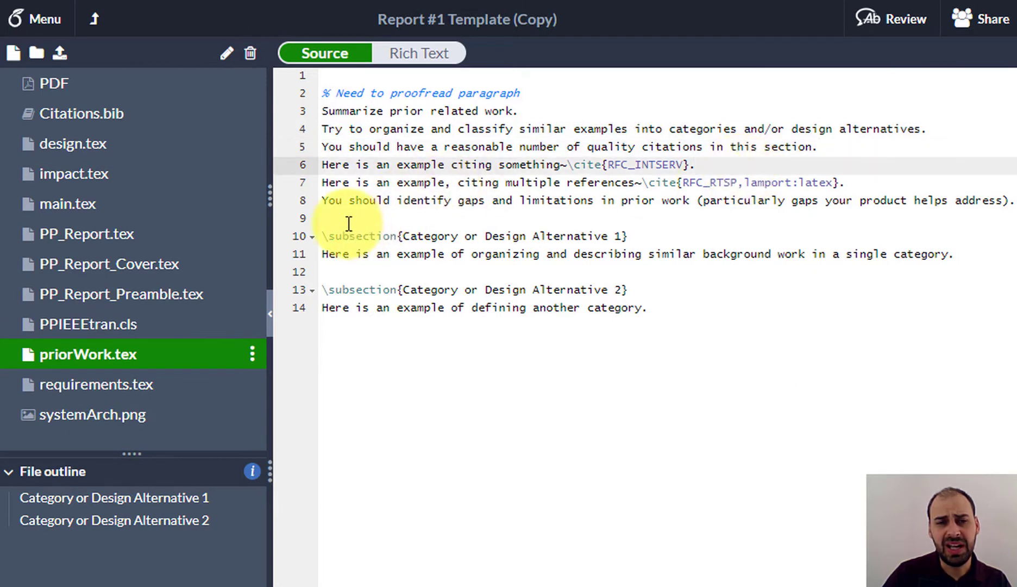
left_click(334, 134)
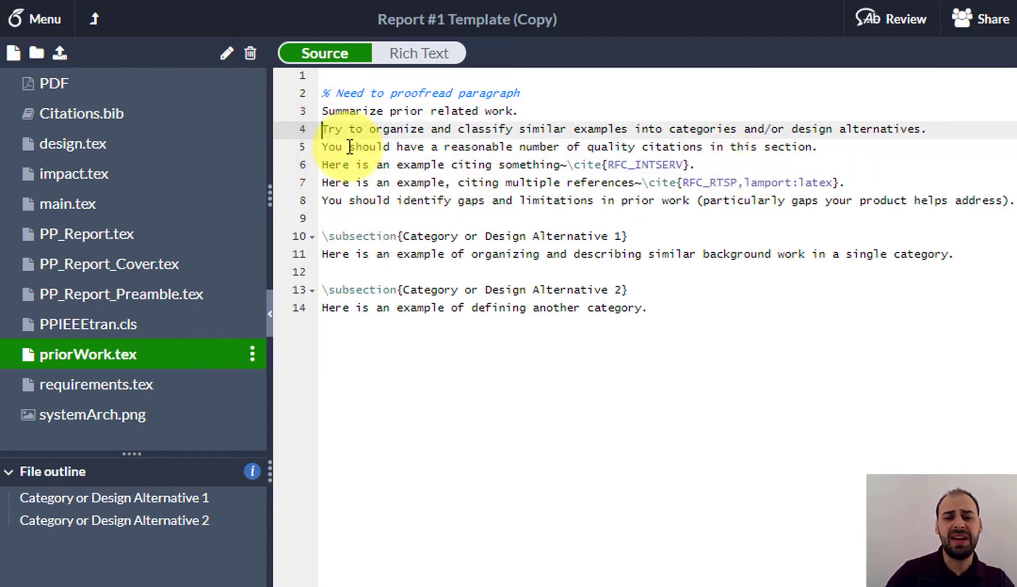
type("%")
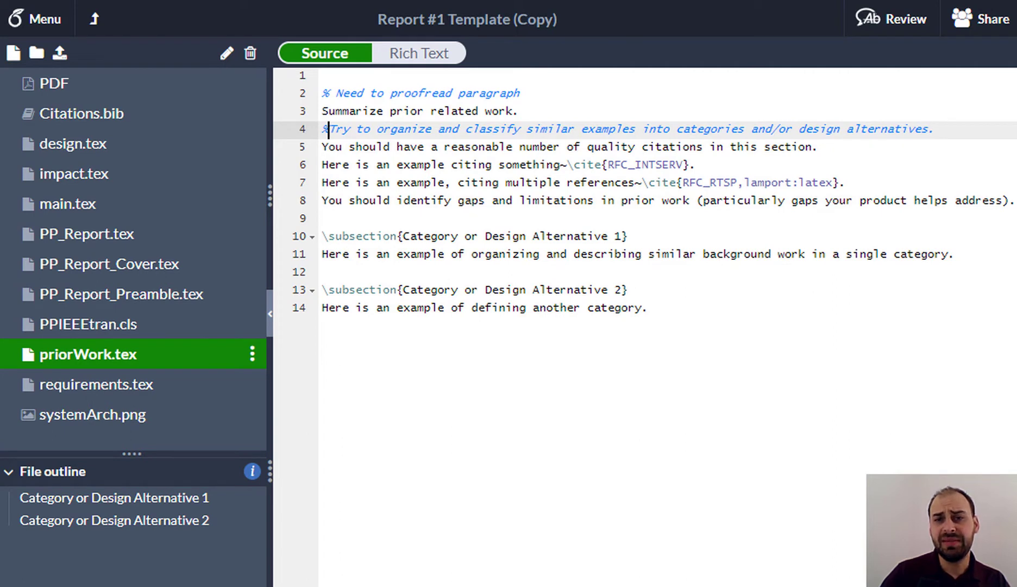
Show the PowerPoint slide, then open Citations.bib and scroll through its reference entries
mouse_move(749, 586)
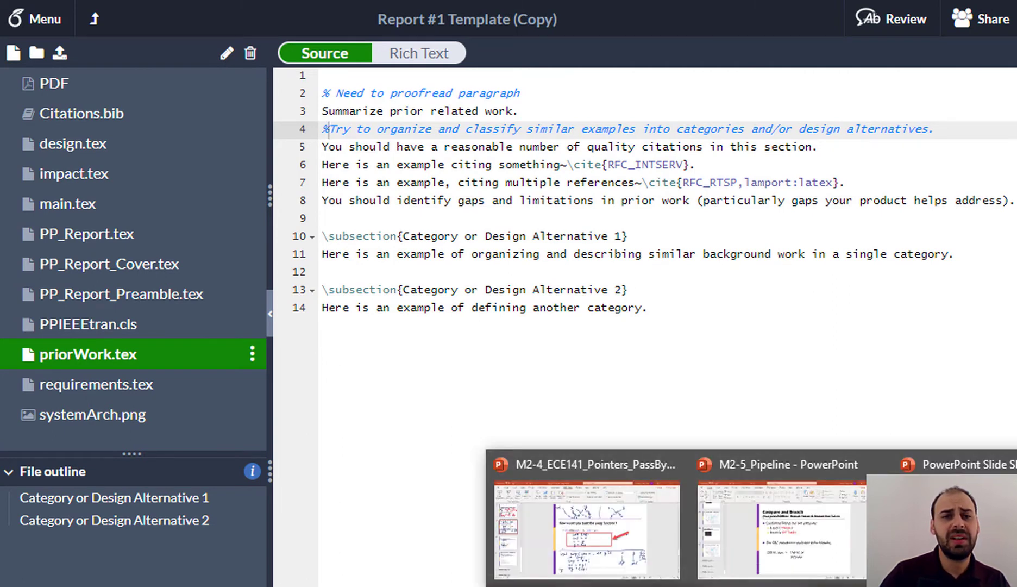
left_click(956, 465)
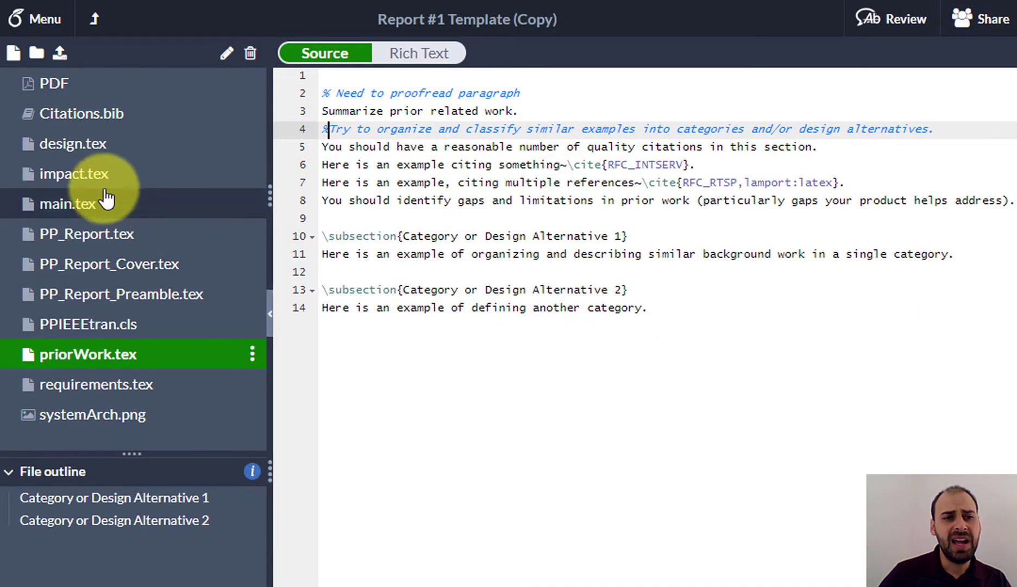
left_click(120, 117)
scroll(449, 231, "down", 2)
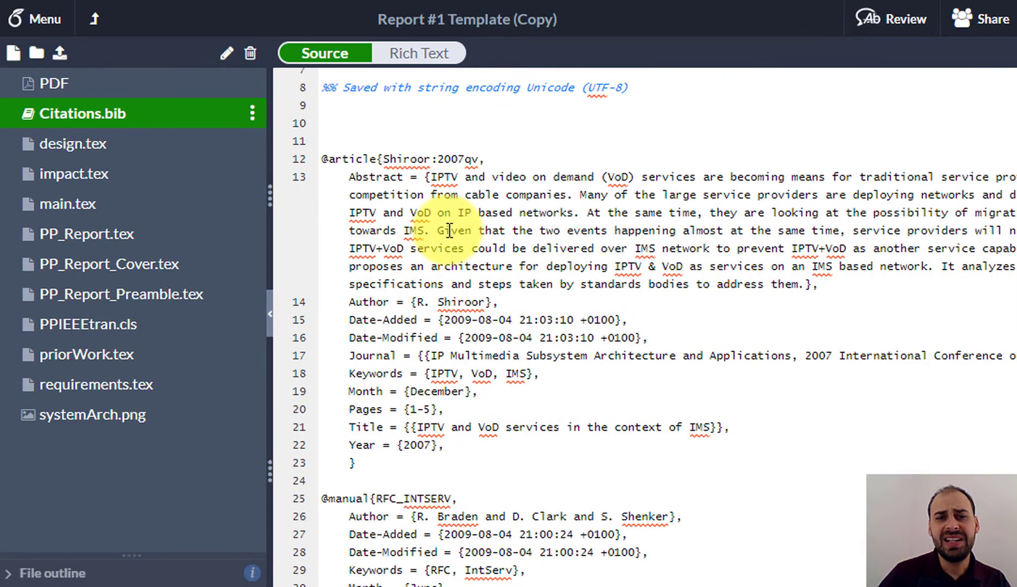
scroll(449, 230, "down", 6)
scroll(449, 230, "down", 3)
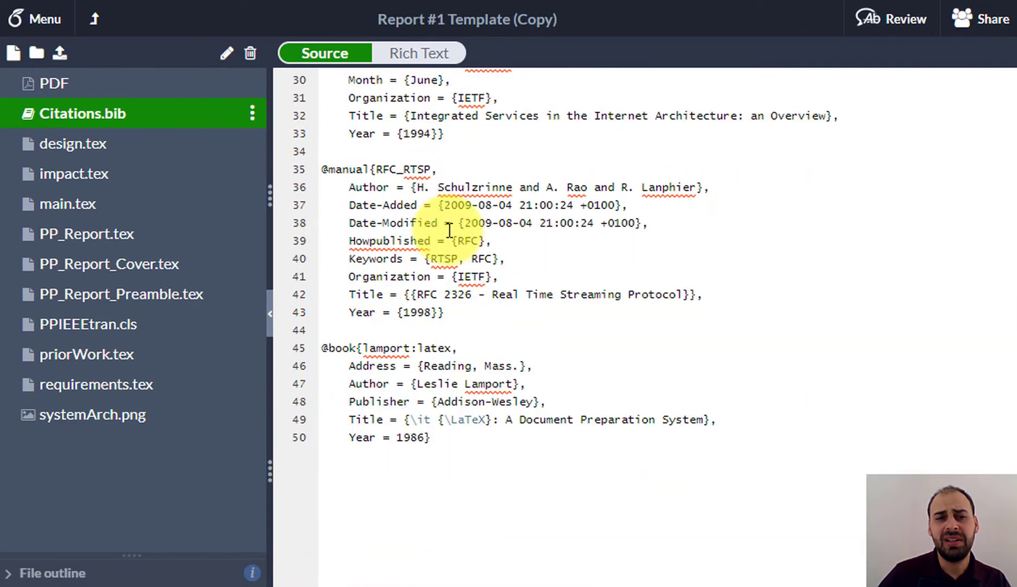
scroll(450, 230, "up", 6)
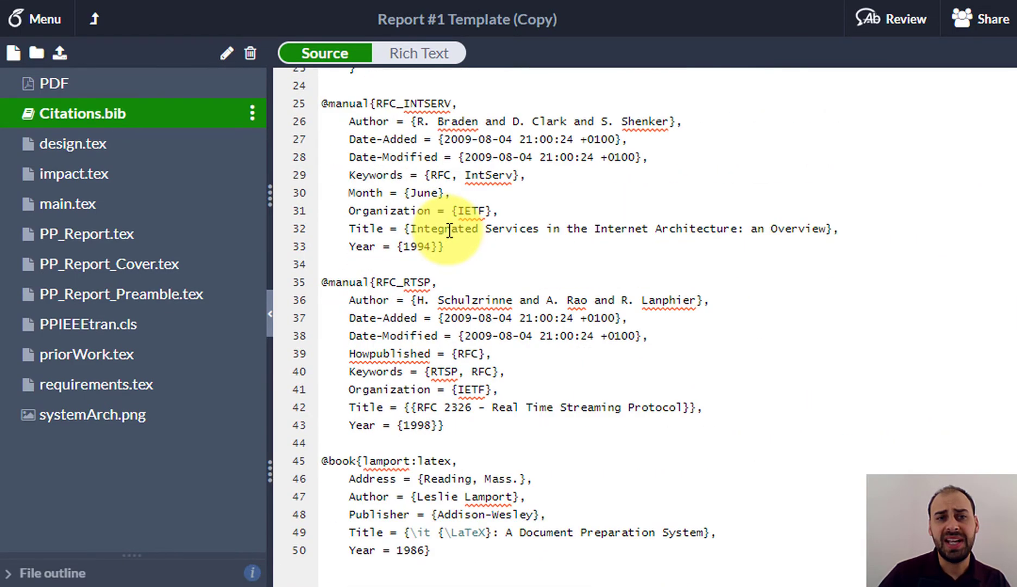
scroll(449, 230, "up", 3)
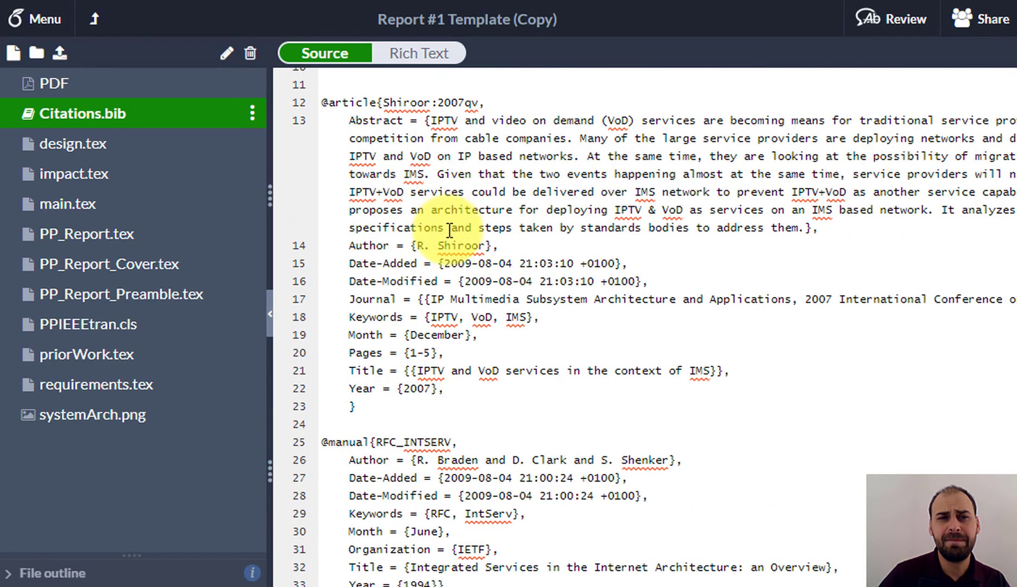
scroll(449, 230, "up", 1)
scroll(449, 230, "down", 2)
scroll(449, 231, "up", 2)
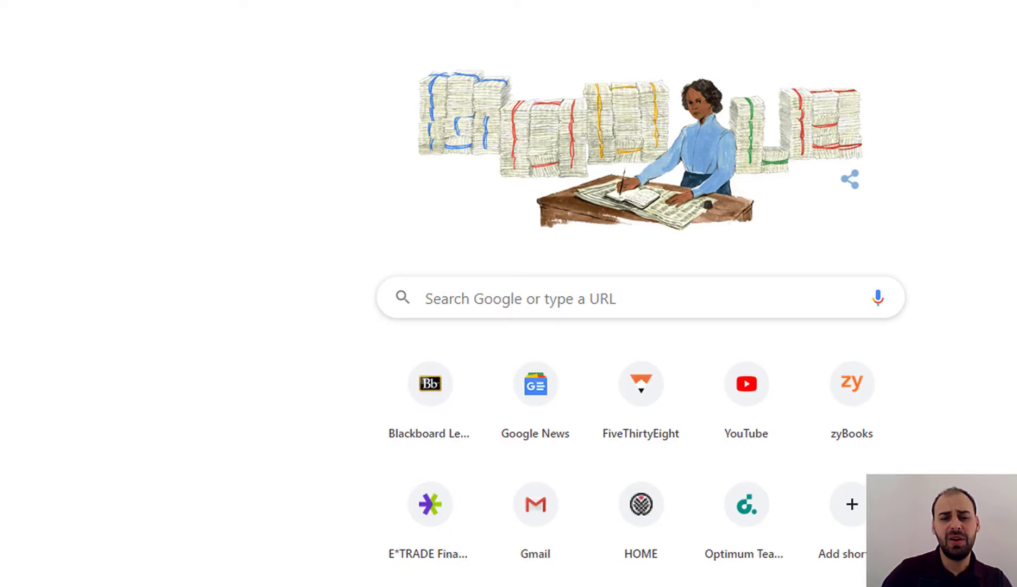
Search Google for 'google scholar' and go to the Google Scholar homepage
type("google scholar")
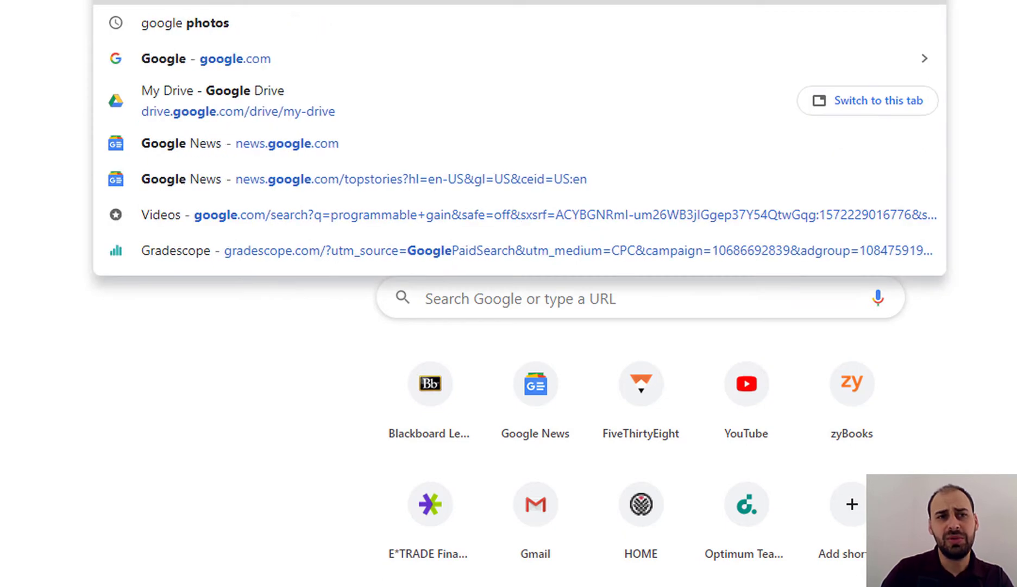
key("Return")
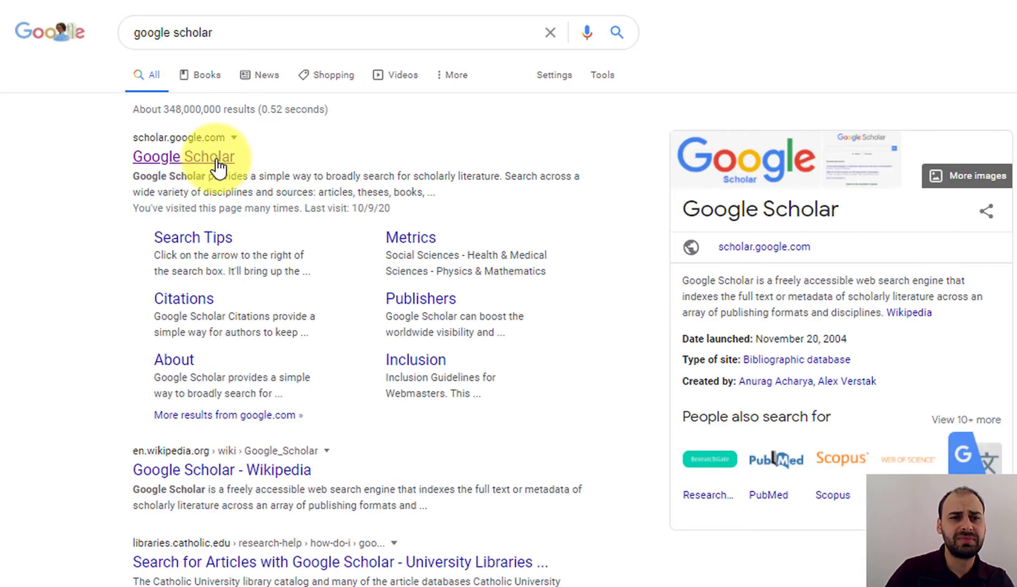
left_click(215, 163)
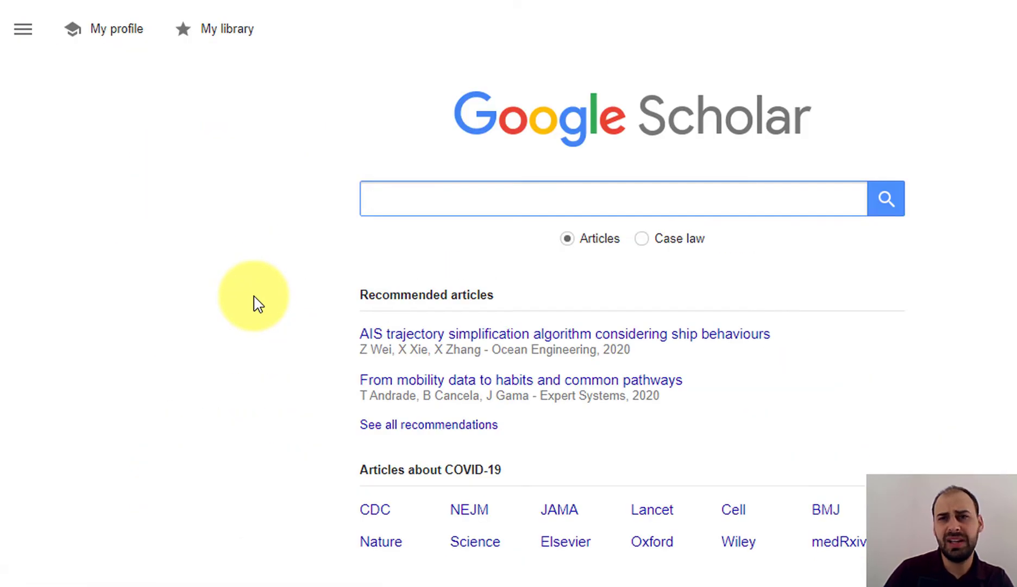
Search Scholar for the author's name and open the profile led by 'Computing machinery and intelligence'
type("alan")
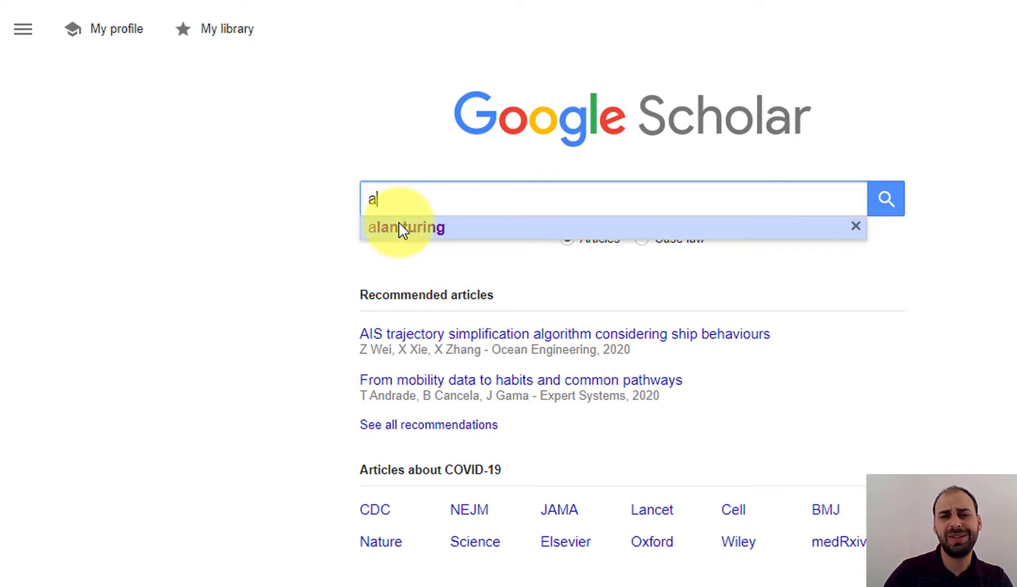
left_click(402, 228)
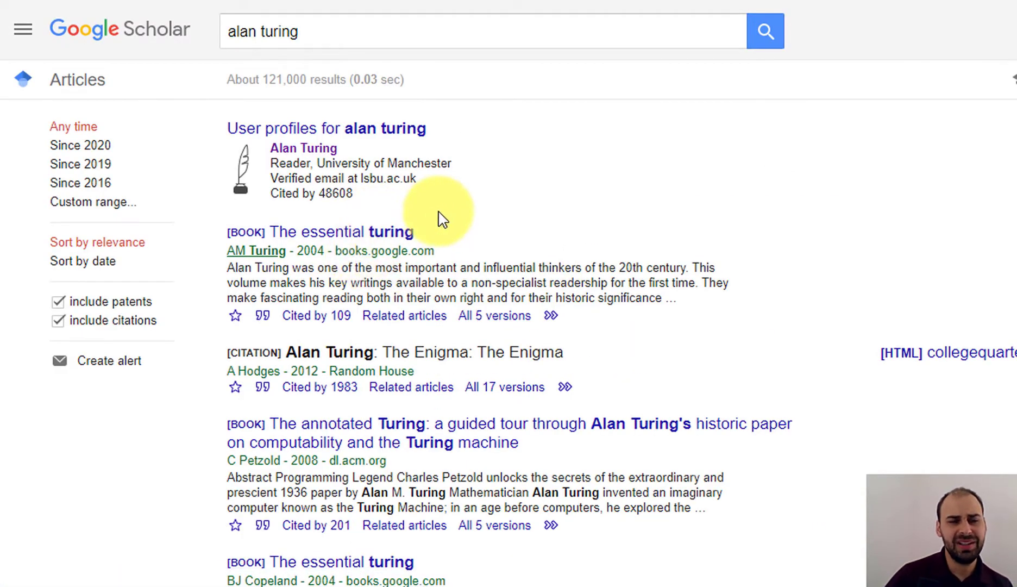
left_click(317, 149)
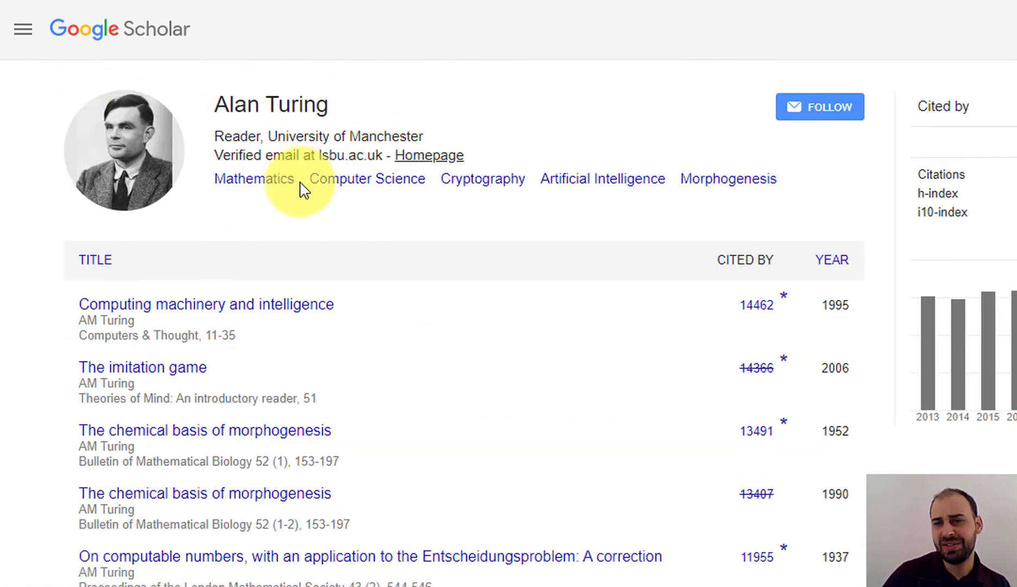
scroll(302, 187, "down", 2)
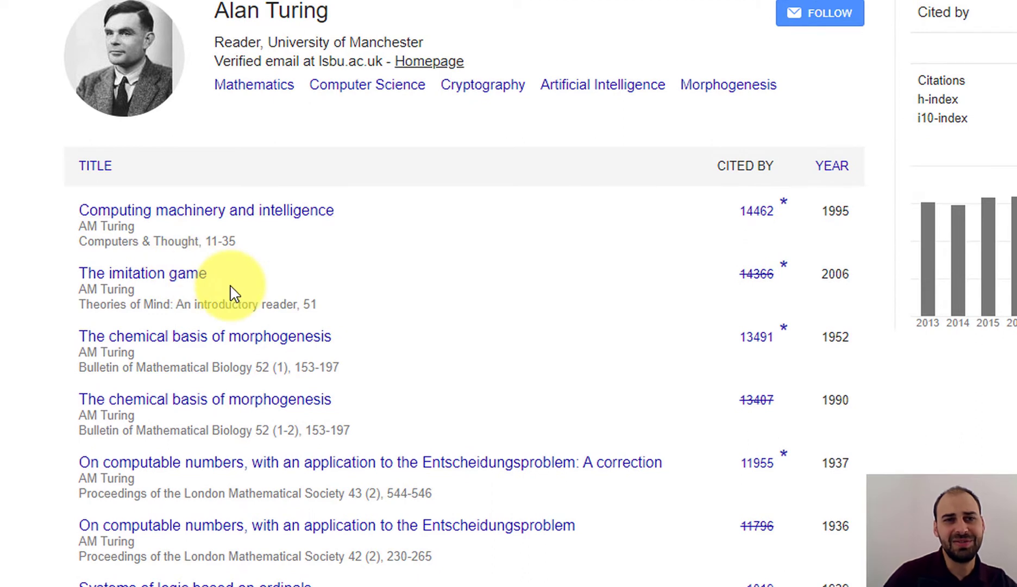
scroll(233, 293, "up", 2)
scroll(237, 294, "down", 2)
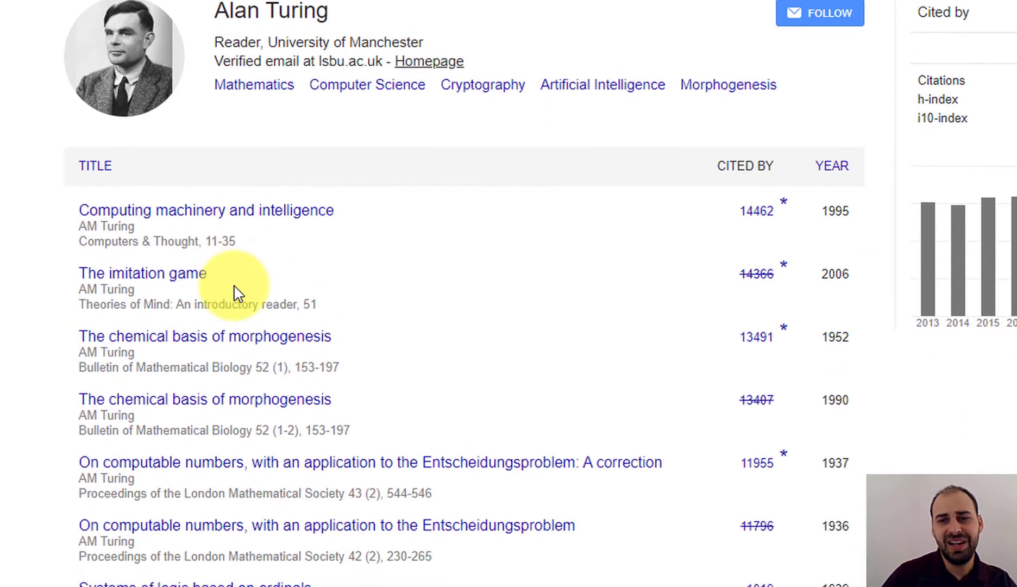
scroll(237, 294, "down", 2)
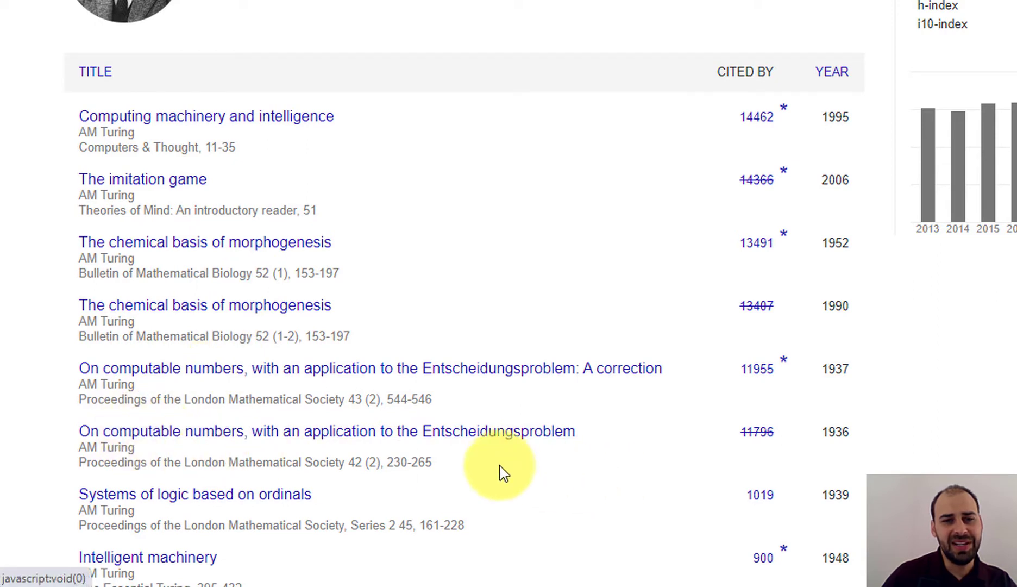
View the 'On computable numbers… correction' paper details and its full-text PDF, then close the popup
left_click(463, 375)
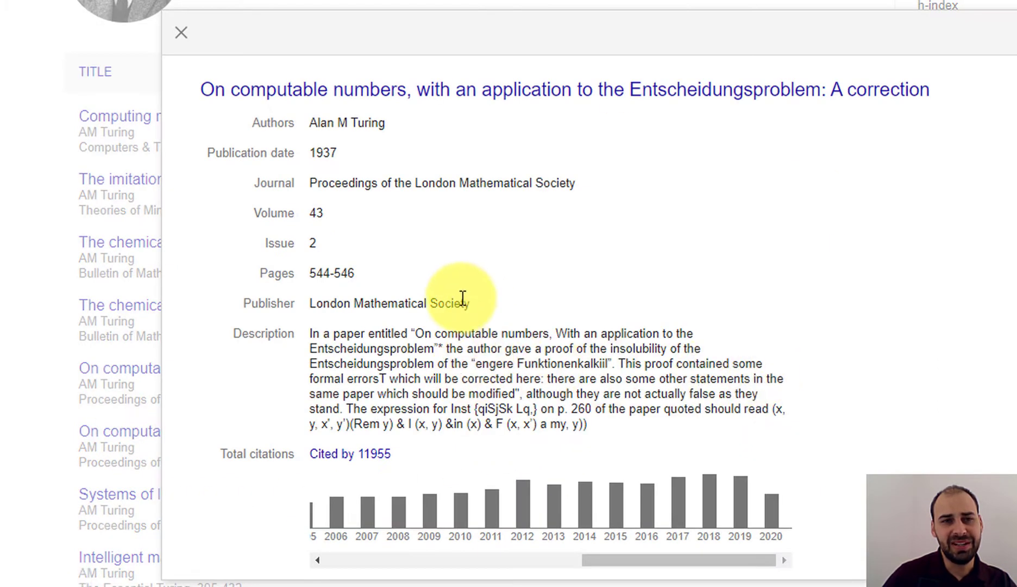
scroll(462, 299, "down", 3)
scroll(463, 299, "up", 3)
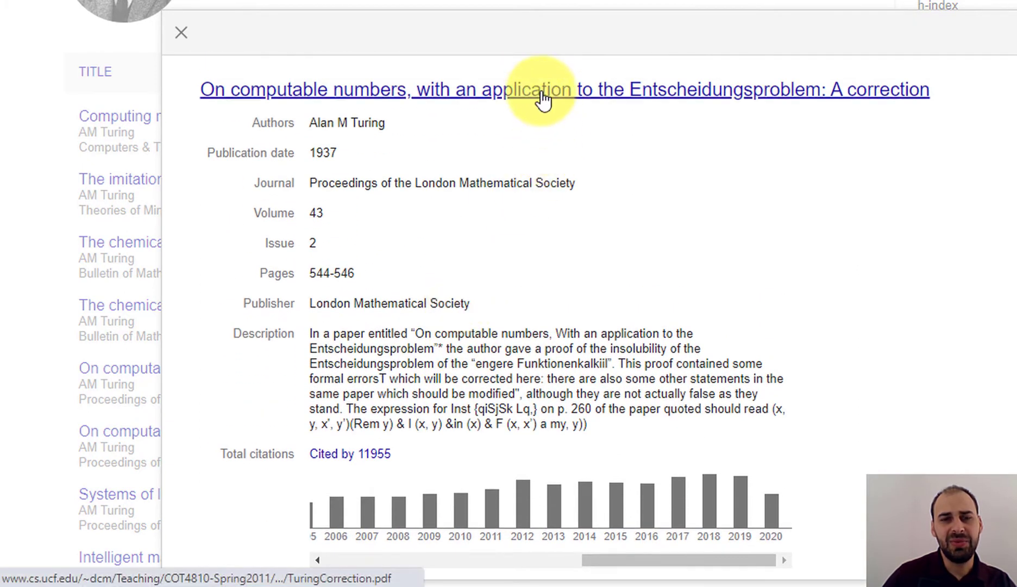
left_click(543, 99)
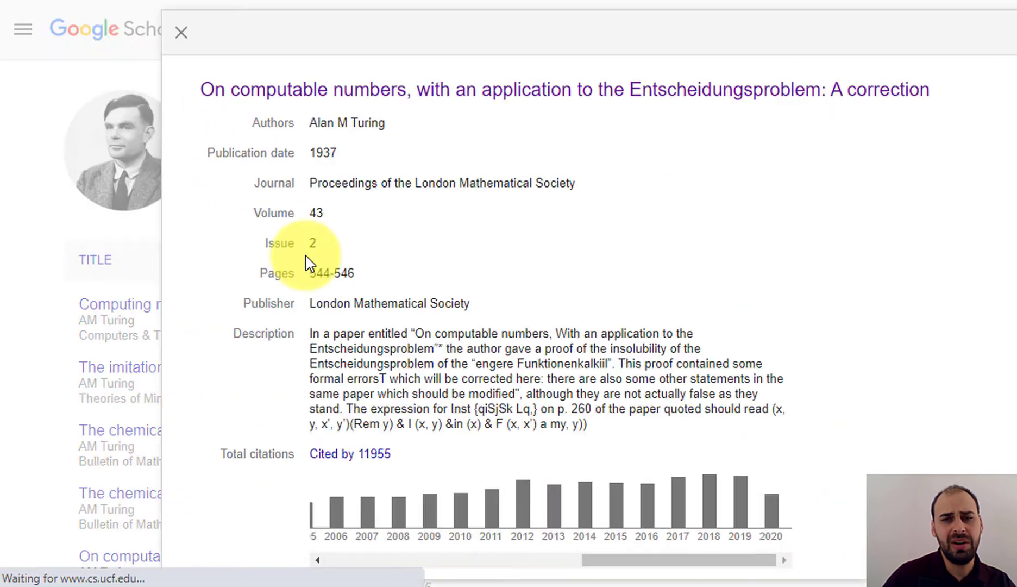
scroll(306, 261, "down", 3)
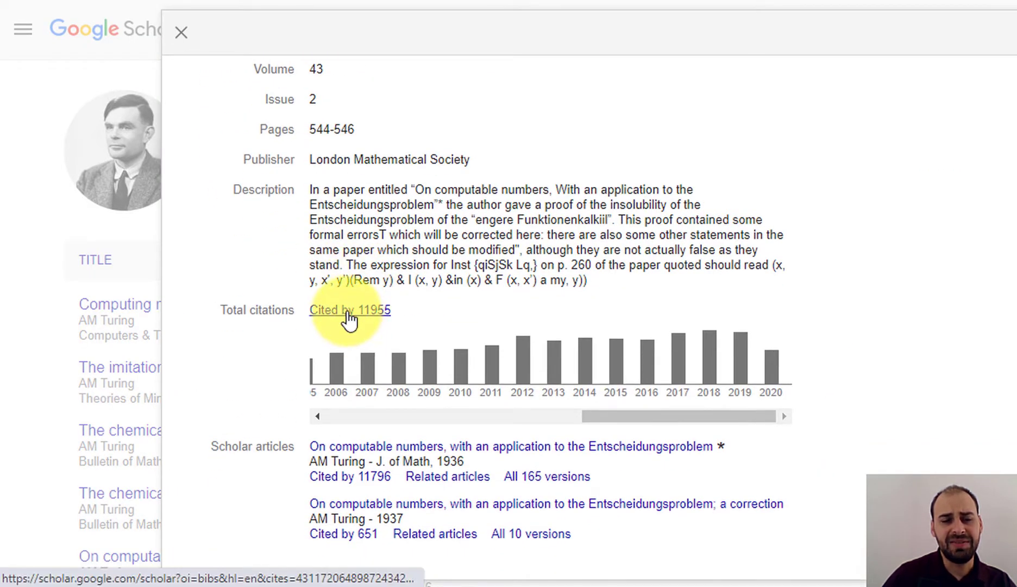
scroll(349, 321, "up", 3)
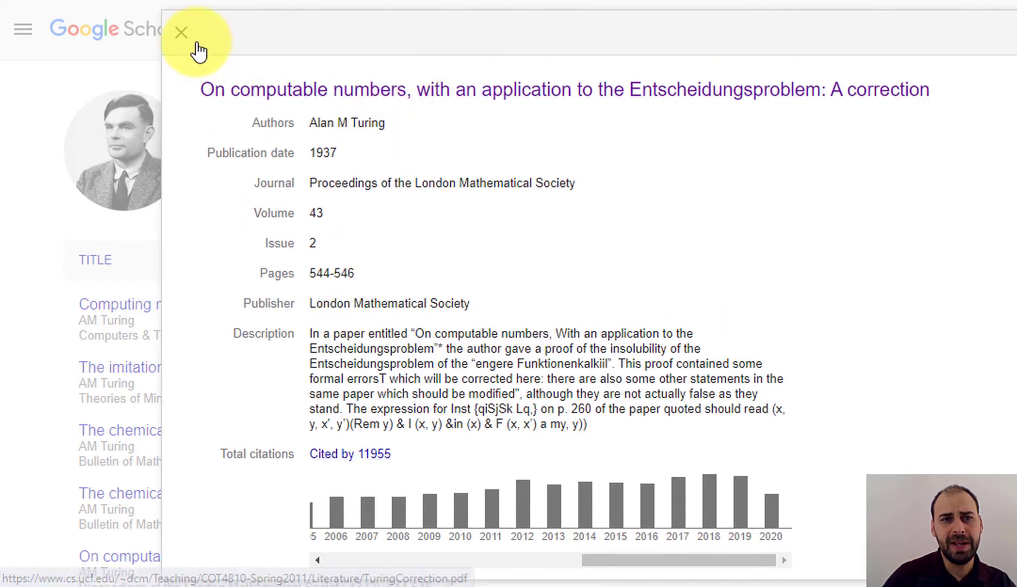
scroll(503, 347, "down", 2)
scroll(500, 380, "up", 1)
scroll(494, 389, "down", 2)
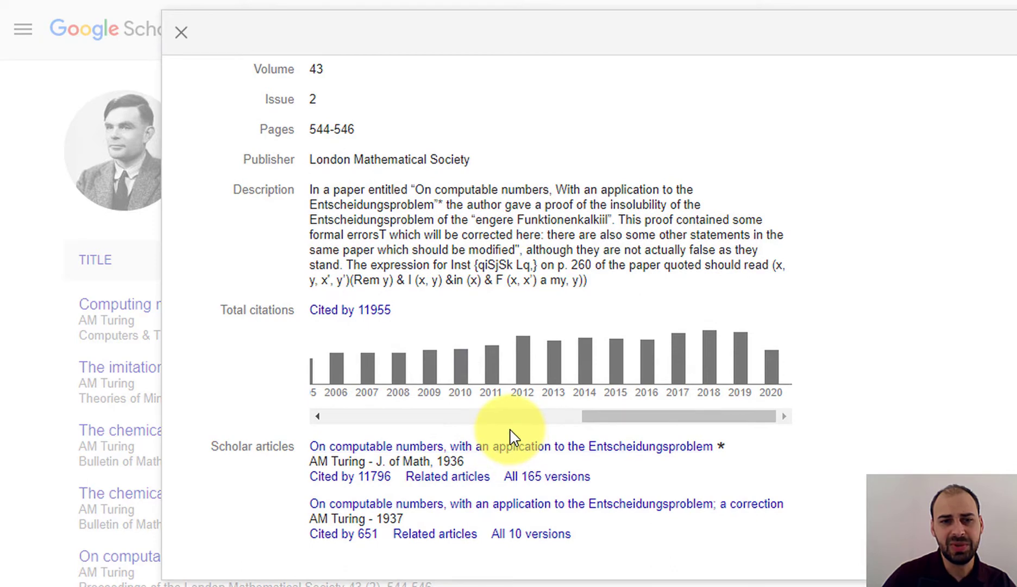
left_click(183, 34)
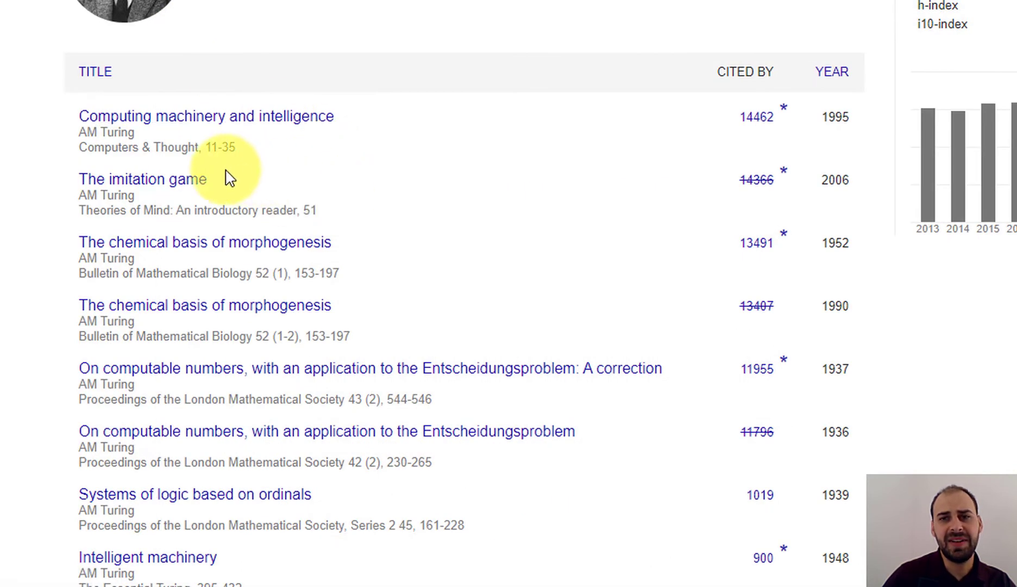
Go to The imitation game's PhilPapers record and open the Export citation format list
left_click(190, 179)
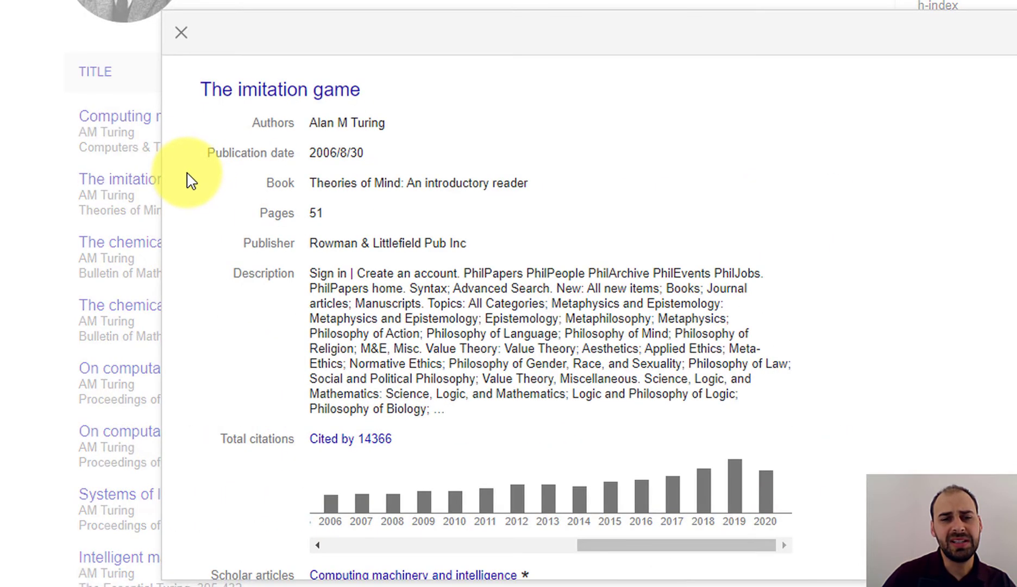
left_click(243, 156)
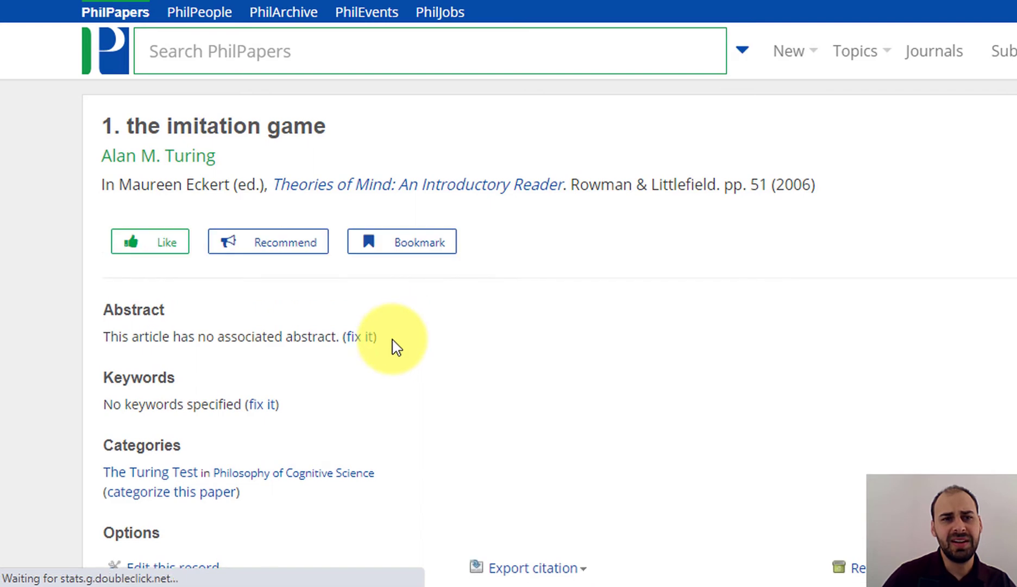
scroll(382, 321, "down", 3)
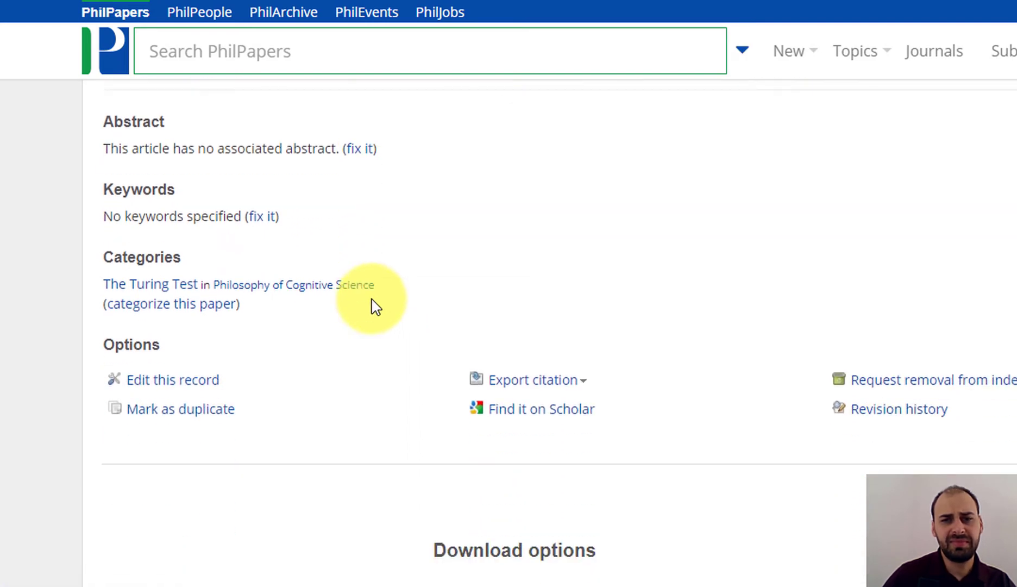
scroll(376, 307, "up", 3)
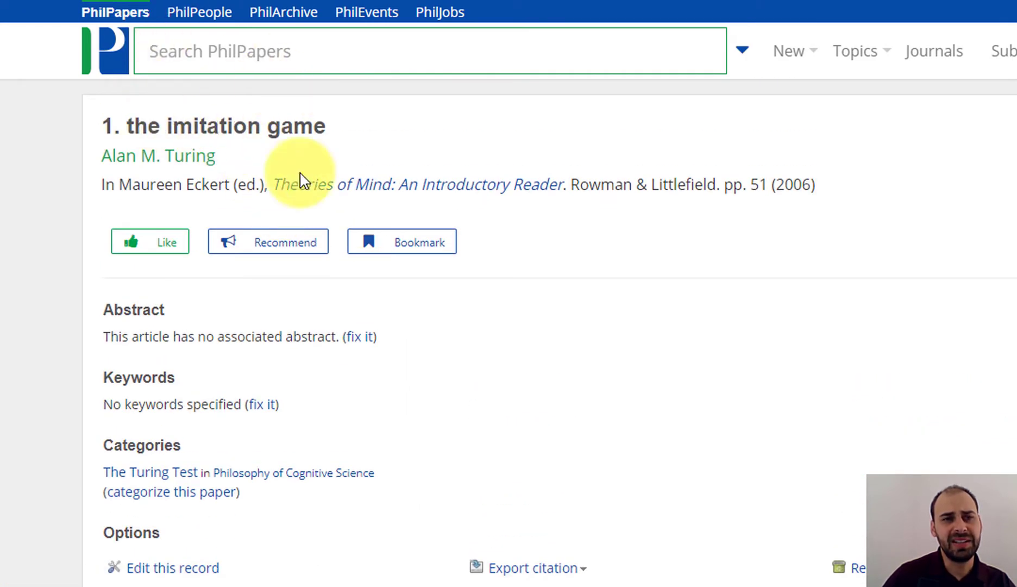
left_click_drag(131, 125, 377, 130)
left_click(493, 355)
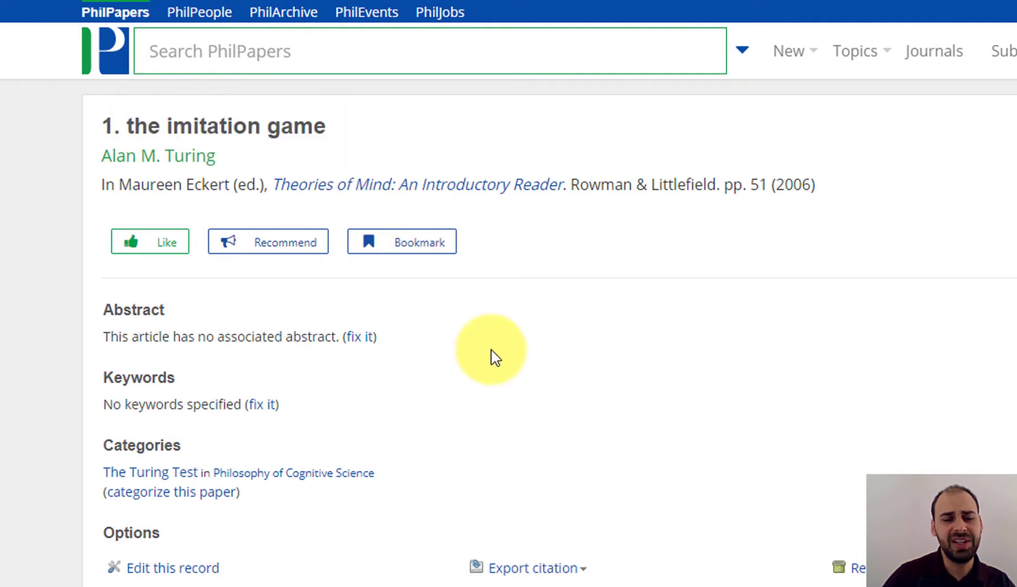
scroll(494, 357, "down", 3)
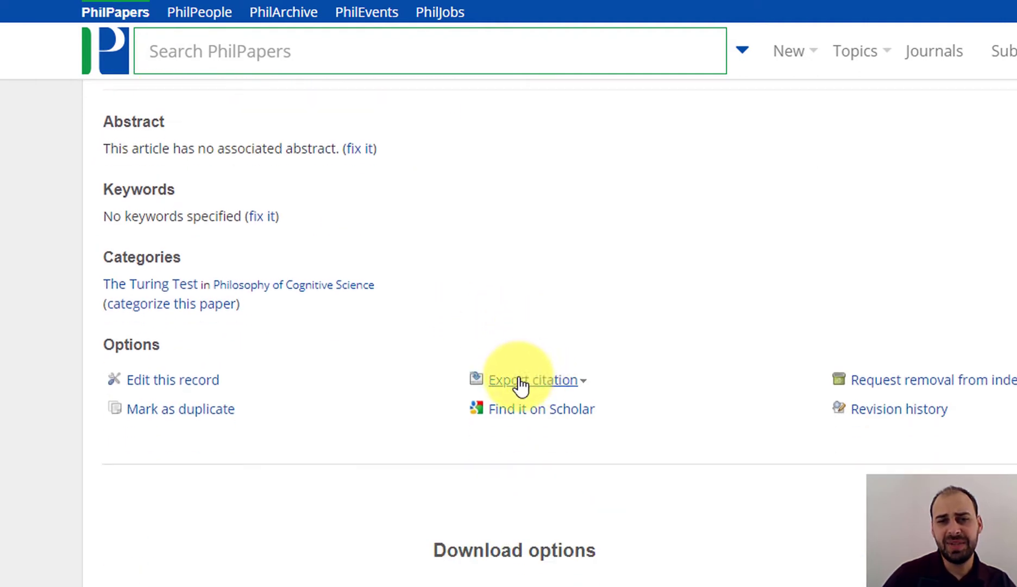
scroll(518, 380, "down", 2)
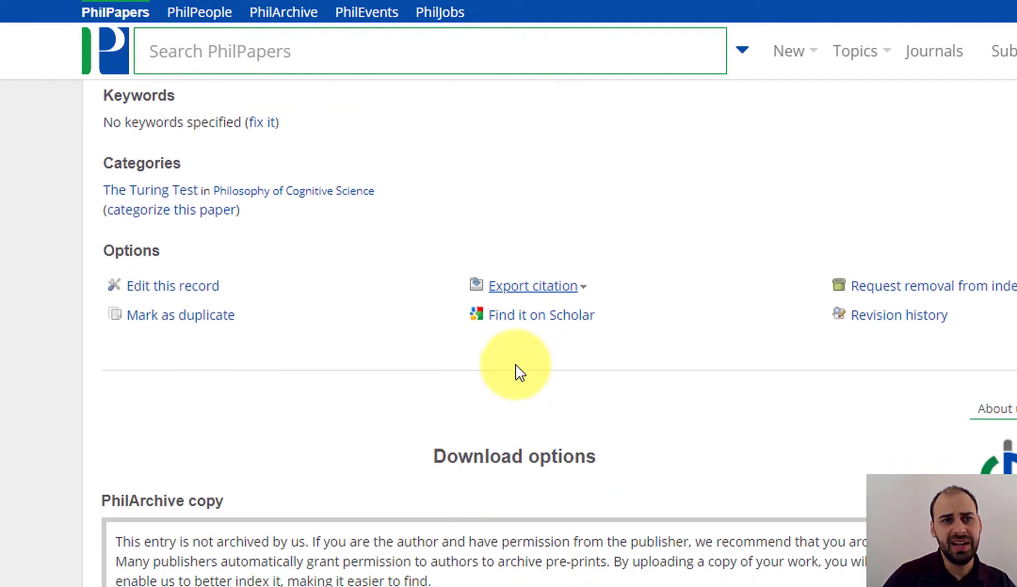
left_click(584, 289)
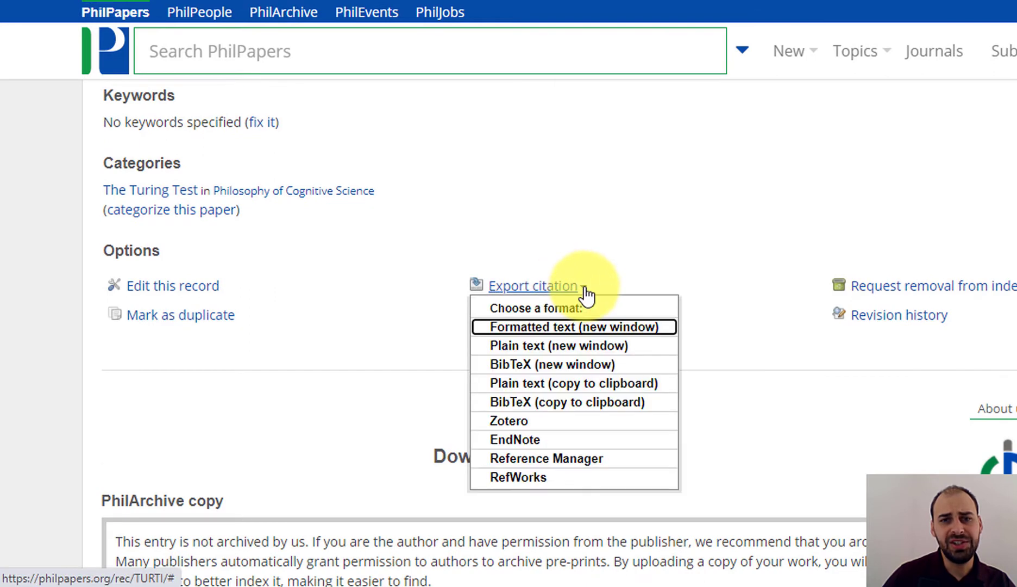
left_click(518, 369)
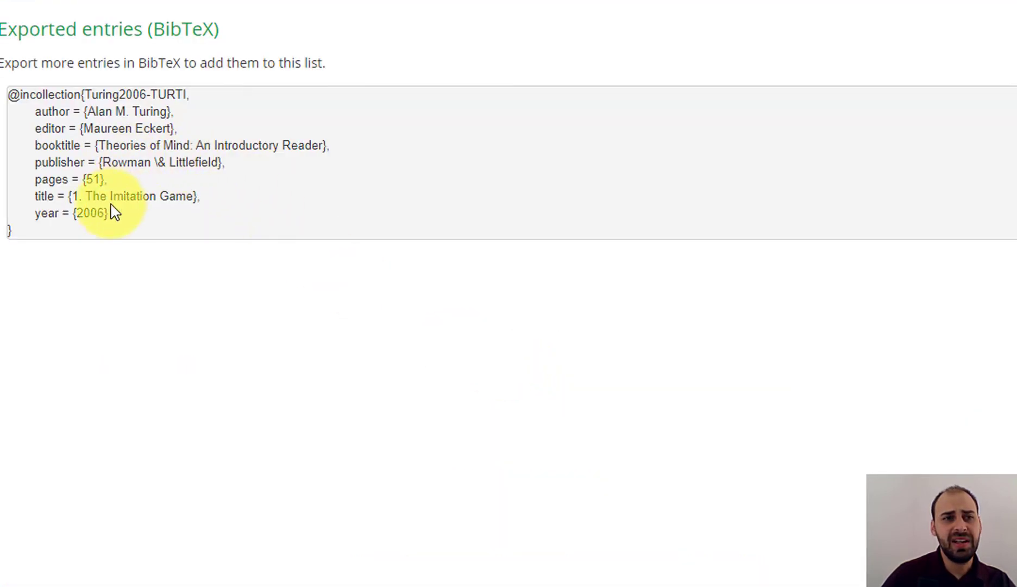
left_click_drag(12, 233, 7, 91)
key("ctrl+c")
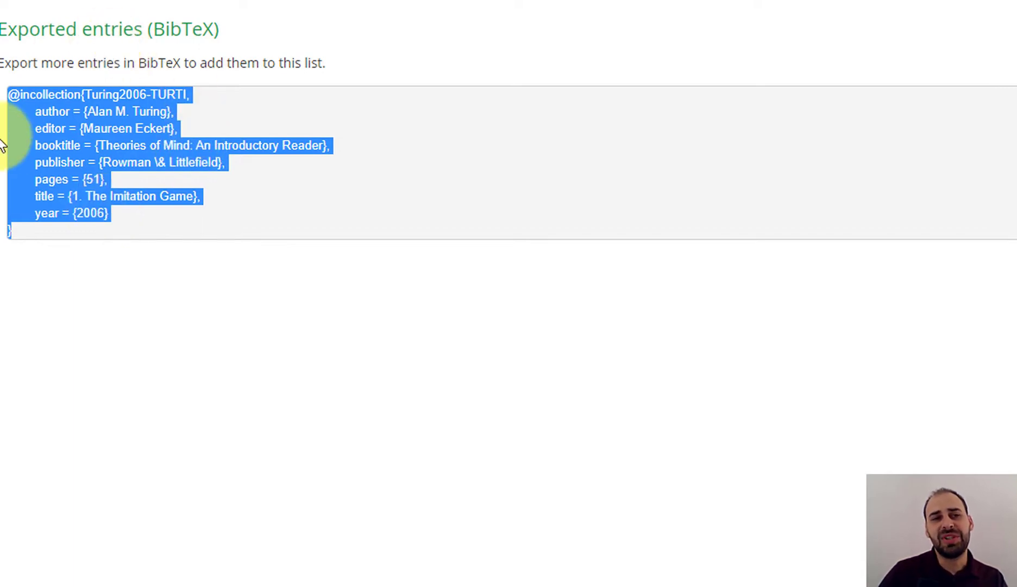
right_click(68, 187)
left_click(82, 194)
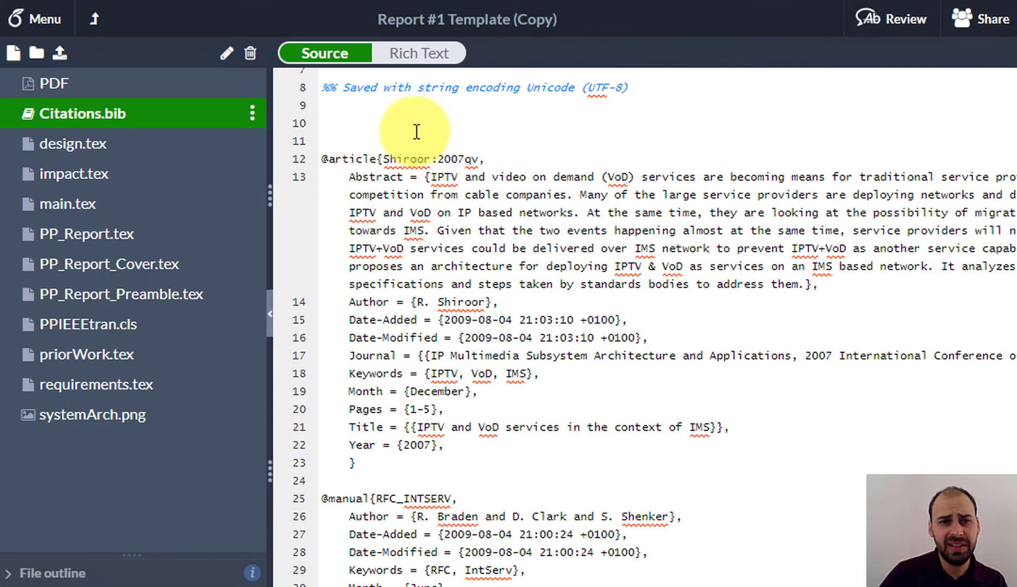
Paste the copied BibTeX entry into Citations.bib at line 10, above the IPTV article
left_click(388, 118)
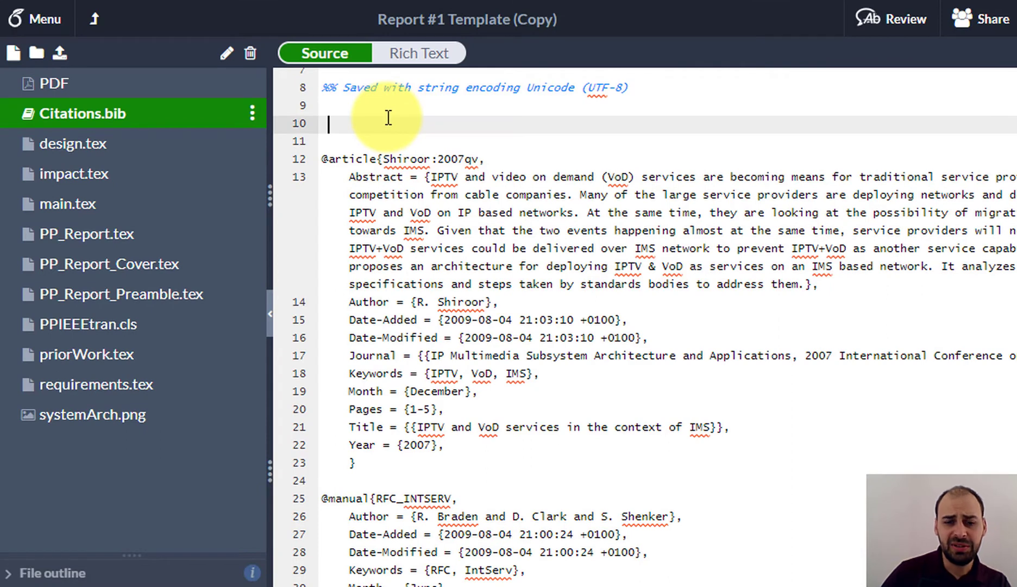
key("Return")
key("ctrl+v")
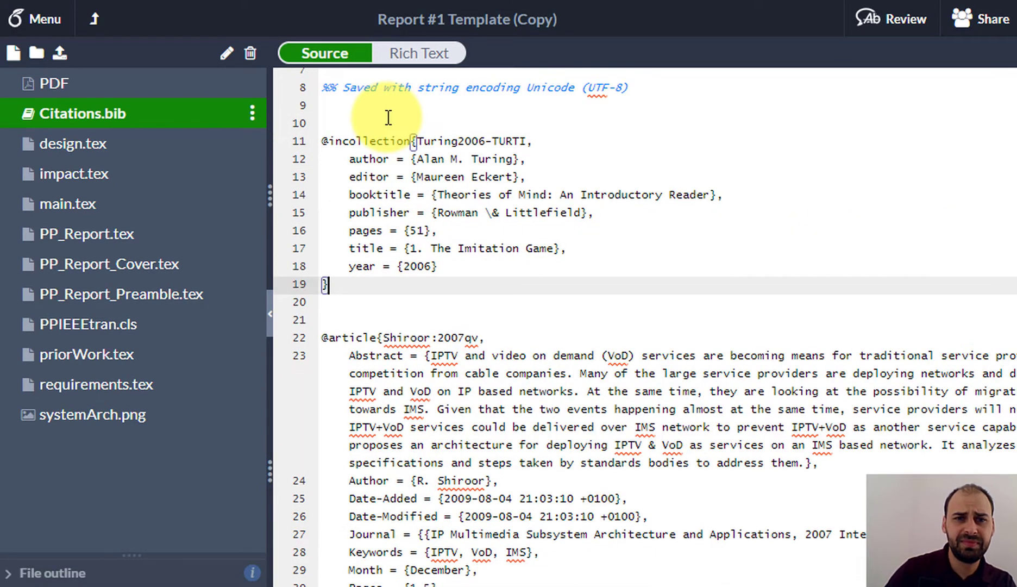
Select and copy the new entry's citation key Turing2006
left_click(526, 140)
left_click(488, 141)
key("shift+Left")
key("shift+Left")
key("shift+Left")
key("shift+Left")
key("shift+Left")
key("shift+Left")
key("shift+Left")
key("shift+Left")
key("shift+Left")
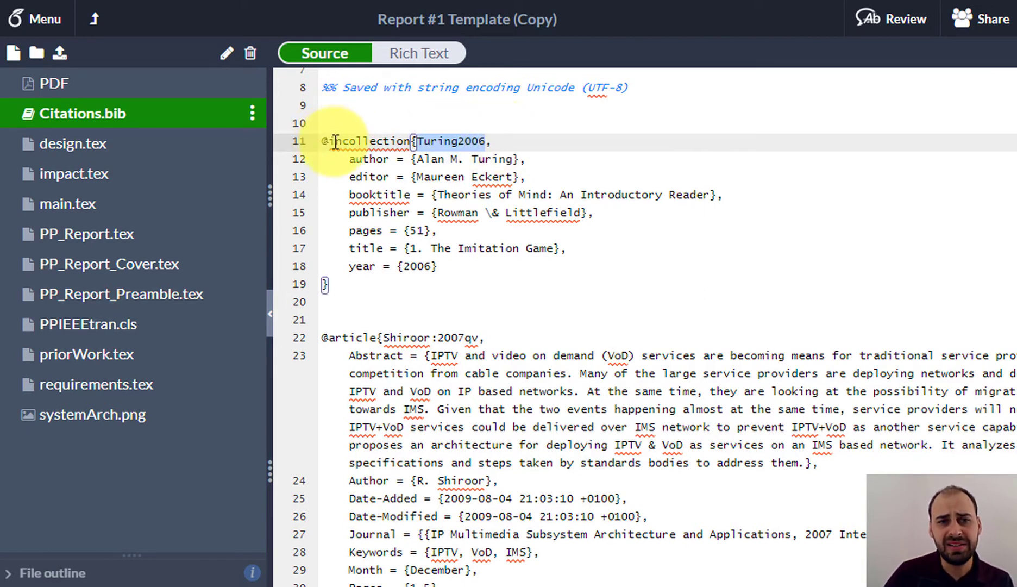
double_click(446, 141)
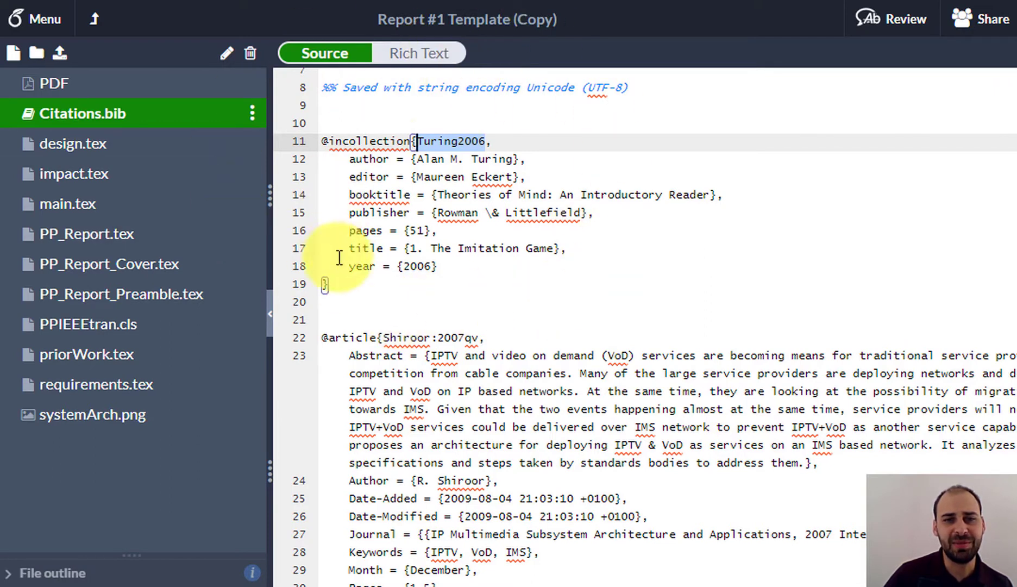
right_click(459, 142)
left_click(506, 205)
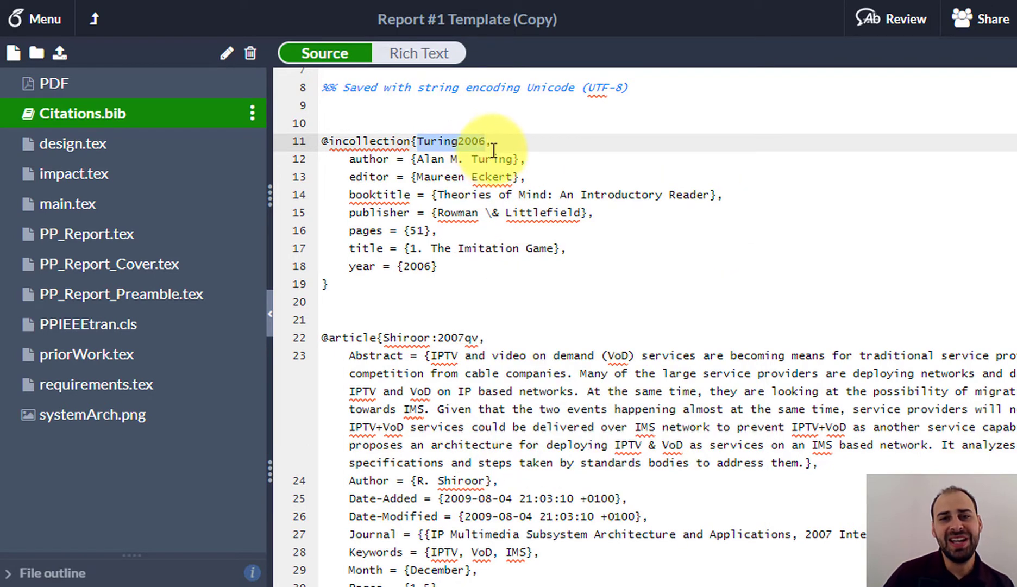
left_click_drag(483, 145, 453, 144)
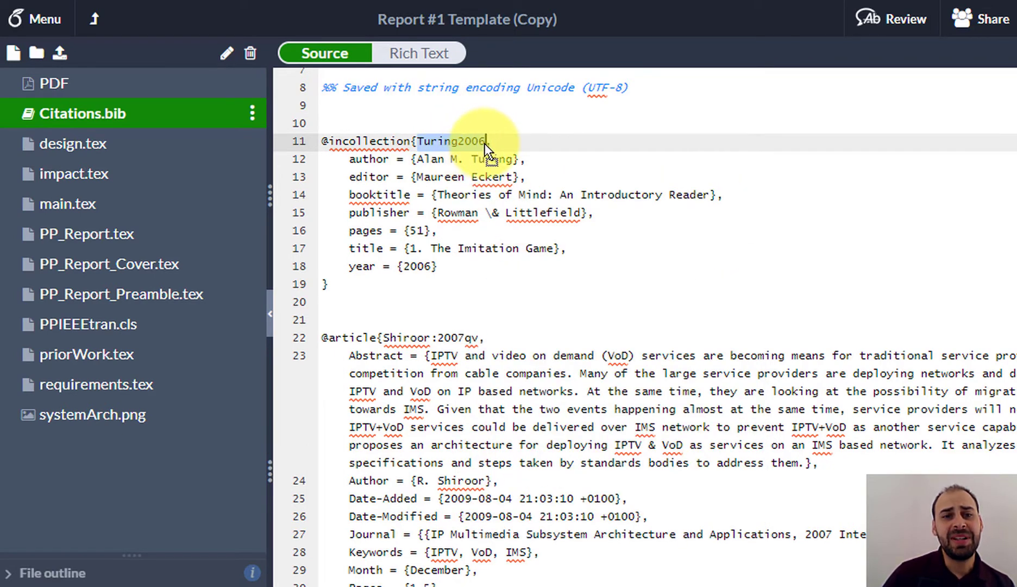
right_click(465, 142)
key("Escape")
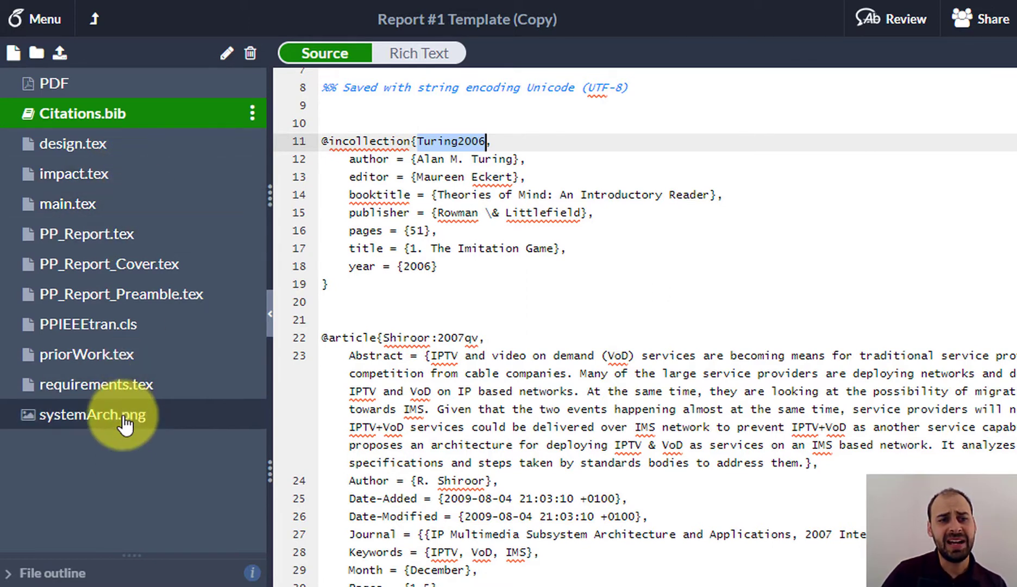
In priorWork.tex, add a sentence after line 8 introducing the author's work, ending ~\cite{Turing2006}
left_click(125, 354)
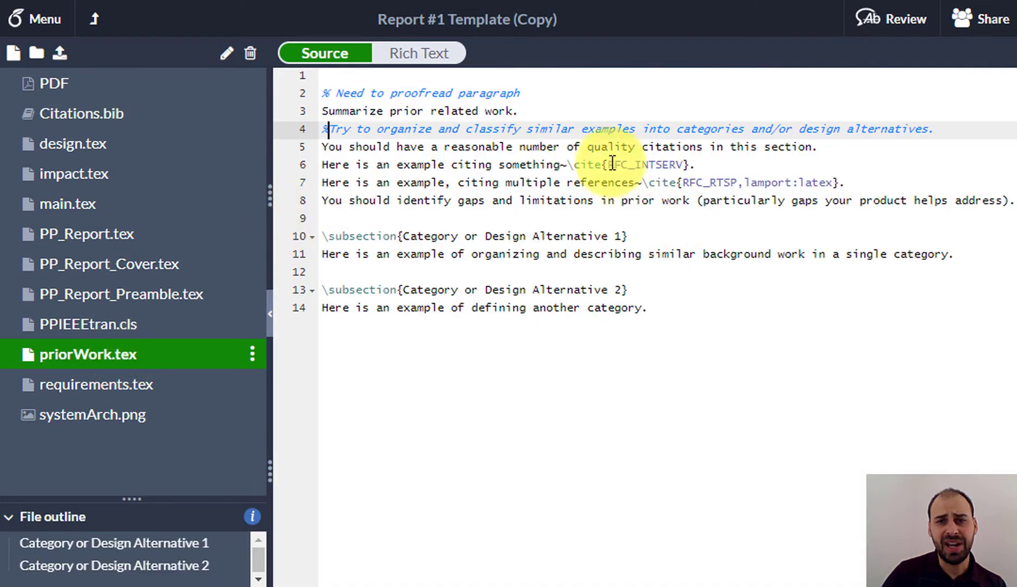
left_click_drag(561, 165, 689, 164)
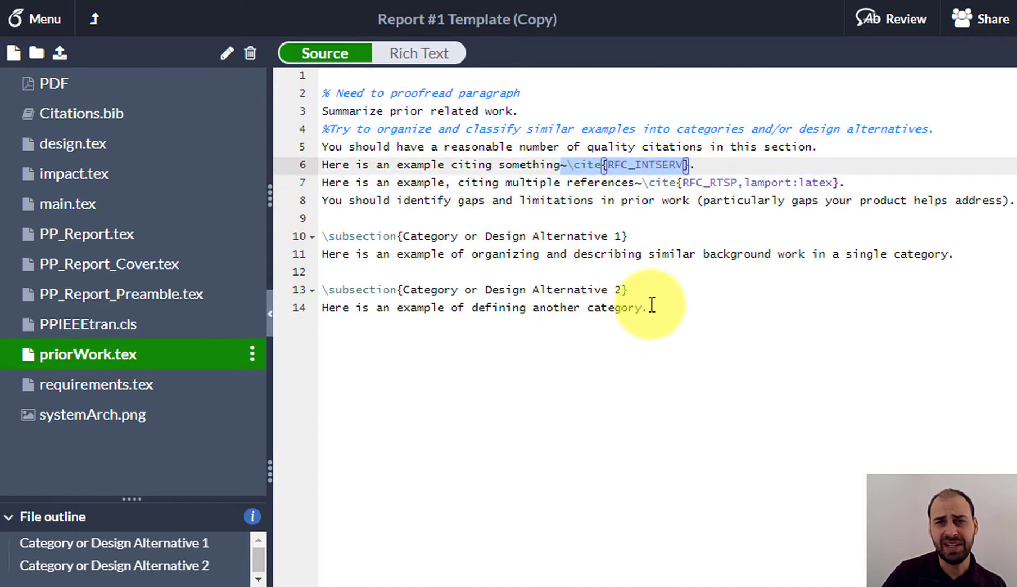
left_click(577, 220)
key("Return")
key("Return")
key("Return")
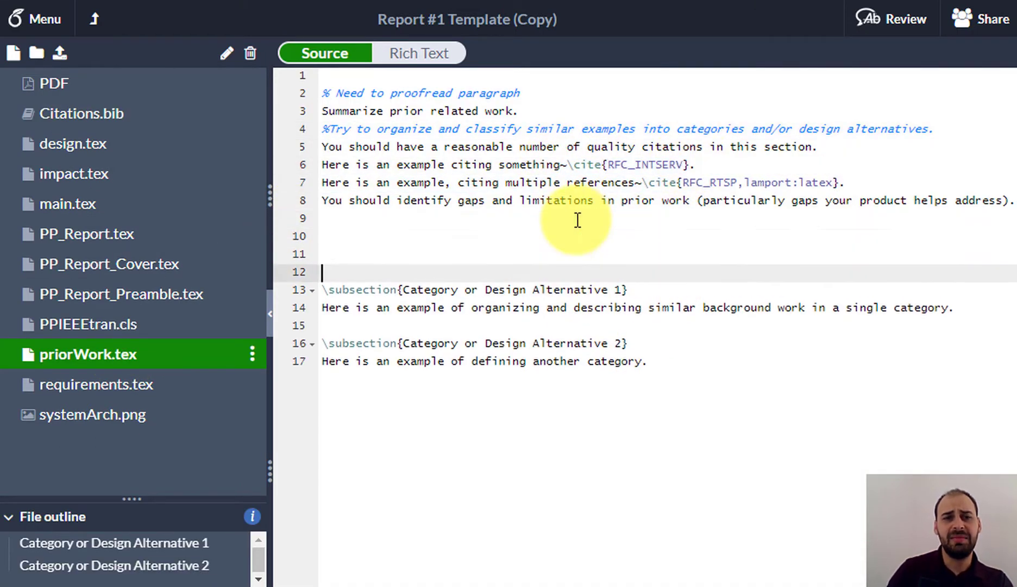
key("Up")
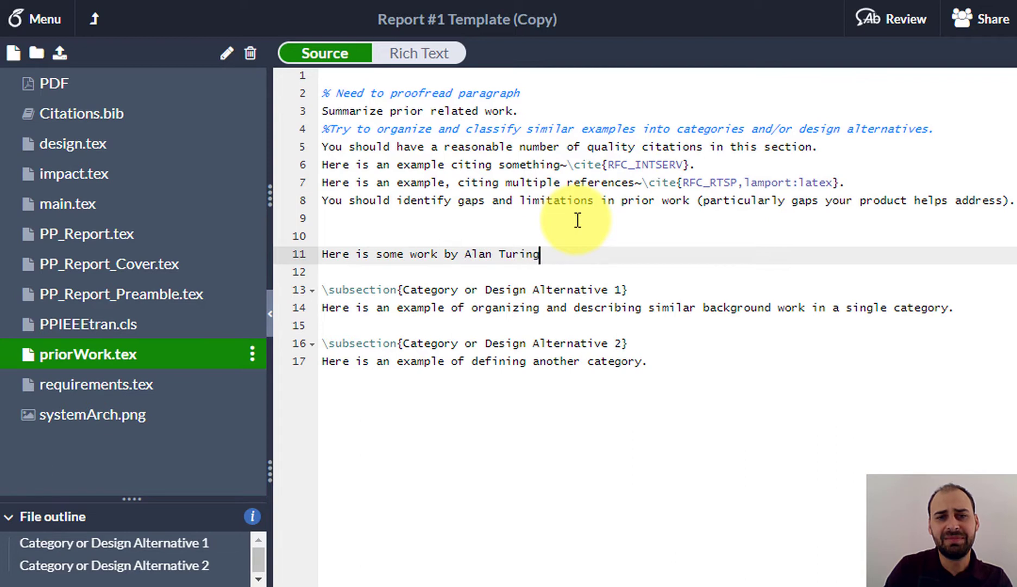
type("Here is some work by Alan Turing~\\cite{")
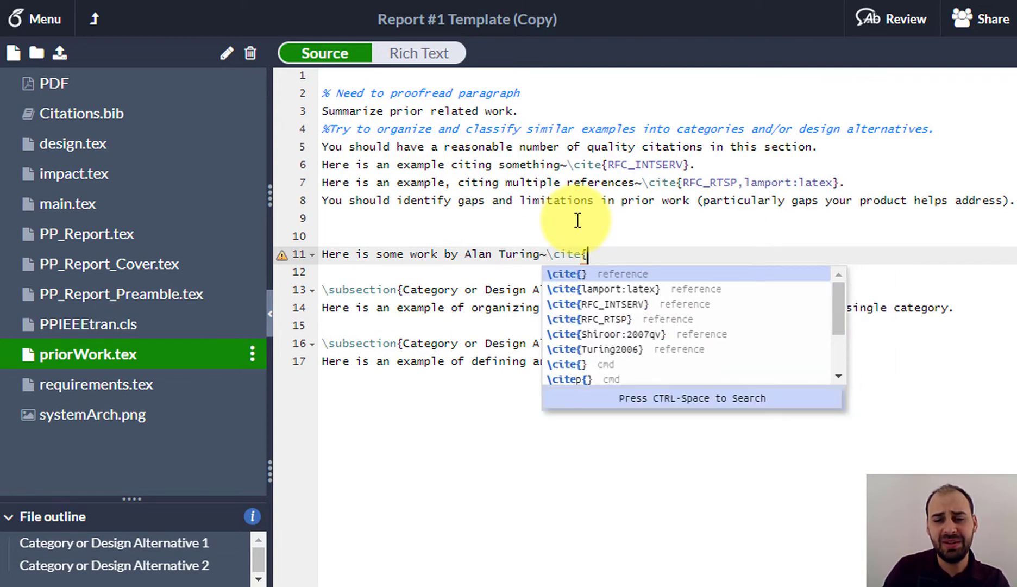
type("Turing2006}.")
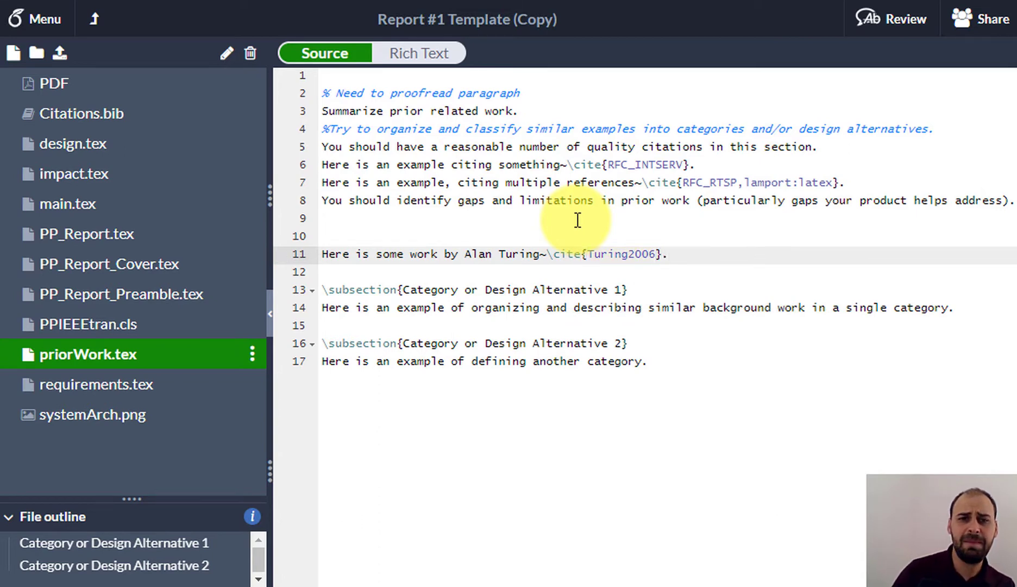
Fix the tilde before \cite{Turing2006} and delete the extra blank line 10
left_click_drag(656, 254, 543, 257)
left_click(639, 292)
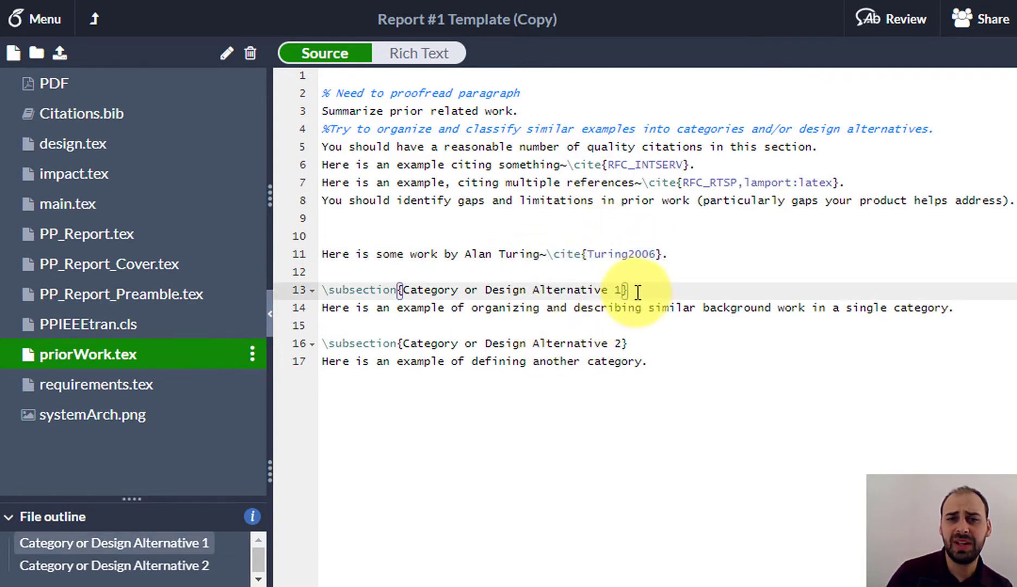
left_click(540, 255)
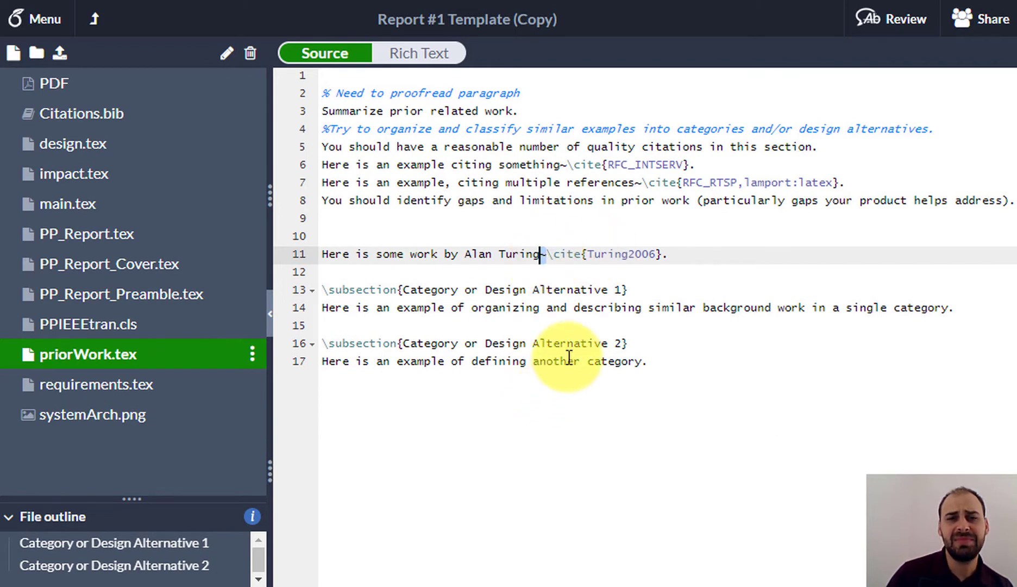
type("~")
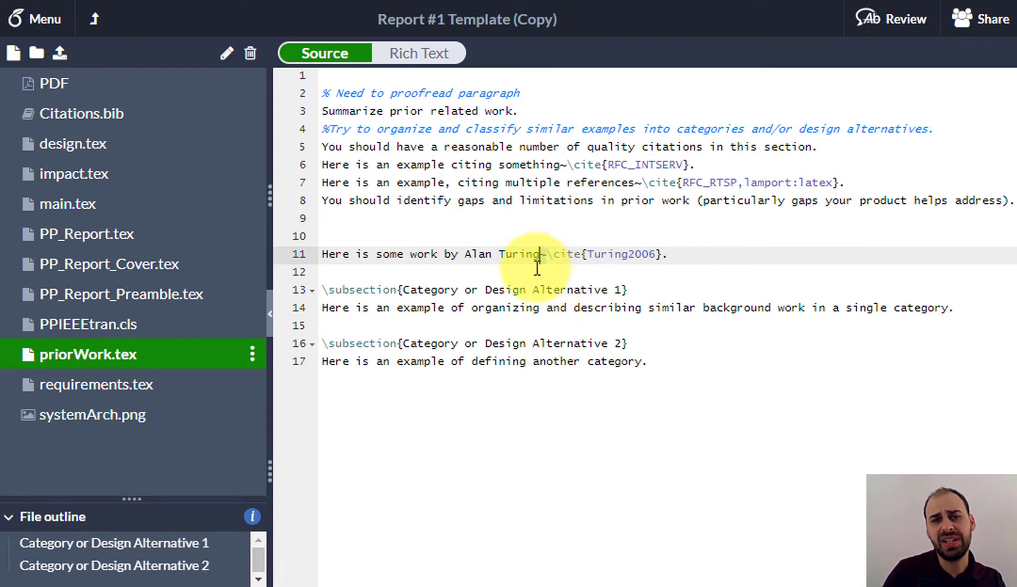
key("shift+Right")
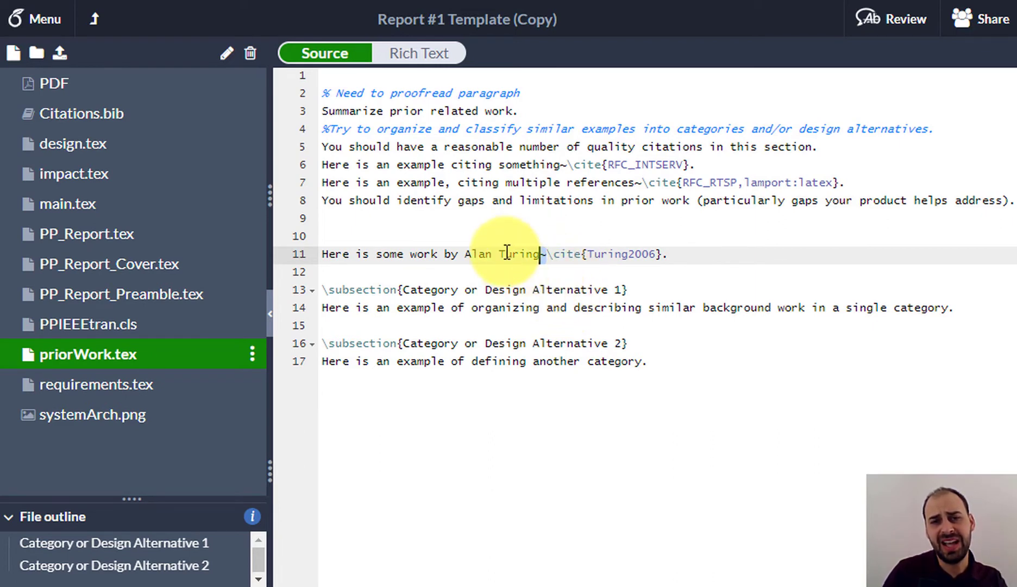
left_click_drag(500, 253, 547, 255)
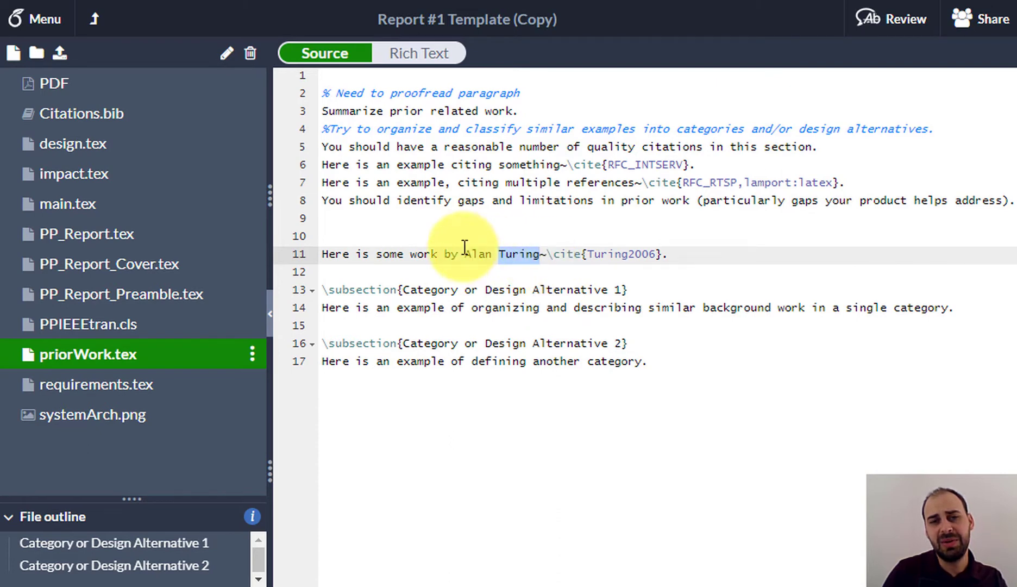
left_click_drag(500, 255, 663, 254)
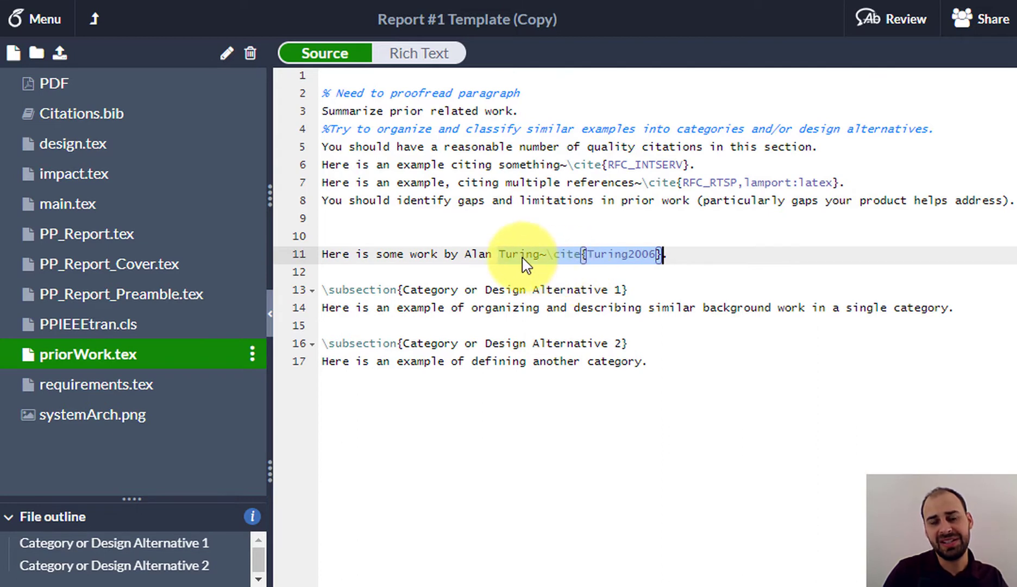
triple_click(565, 259)
left_click_drag(657, 255, 539, 255)
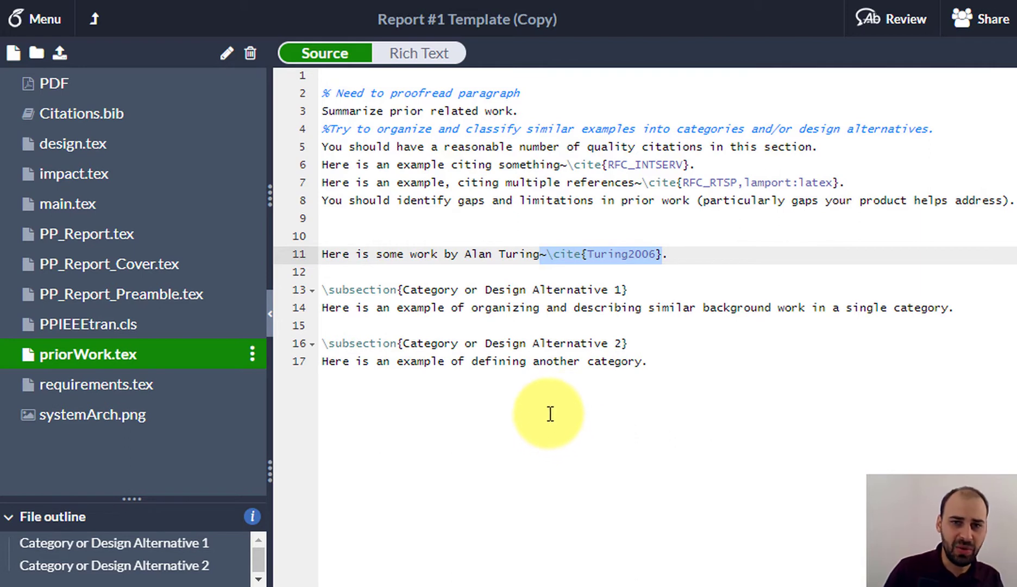
left_click(399, 235)
key("BackSpace")
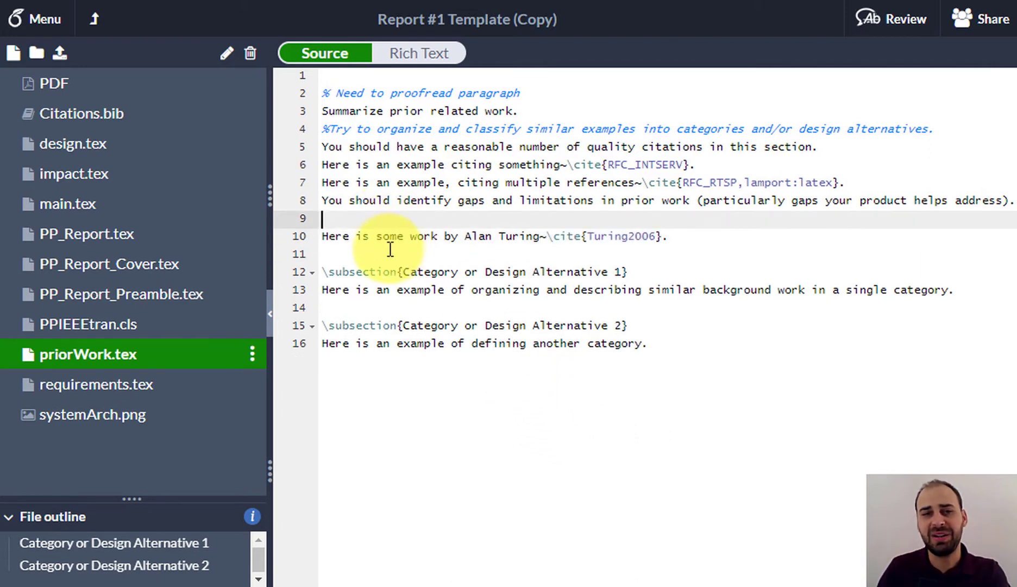
Compile the PDF and check the new Related Work sentence shows citation [4]
left_click(81, 87)
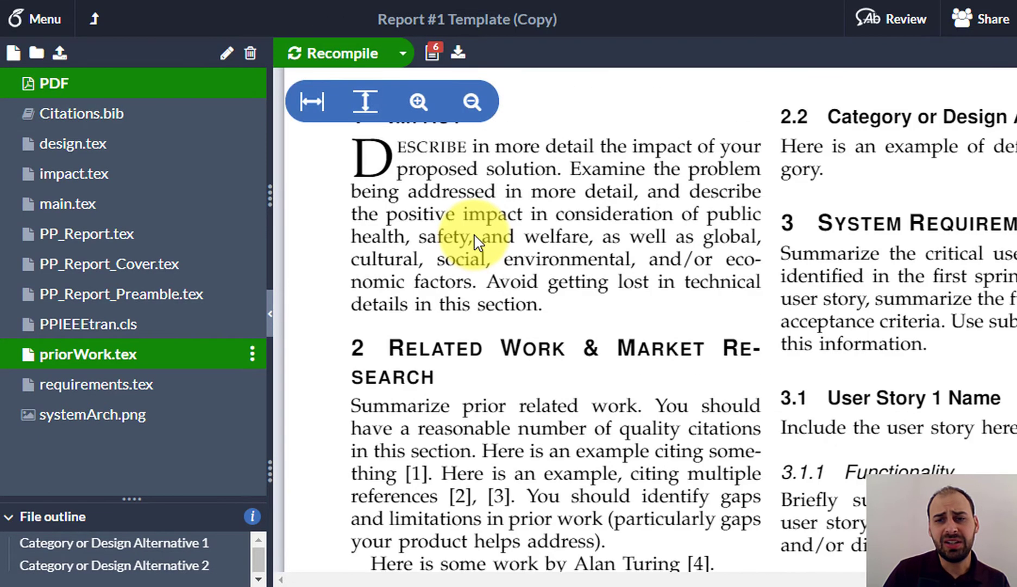
scroll(476, 233, "down", 5)
scroll(481, 228, "up", 4)
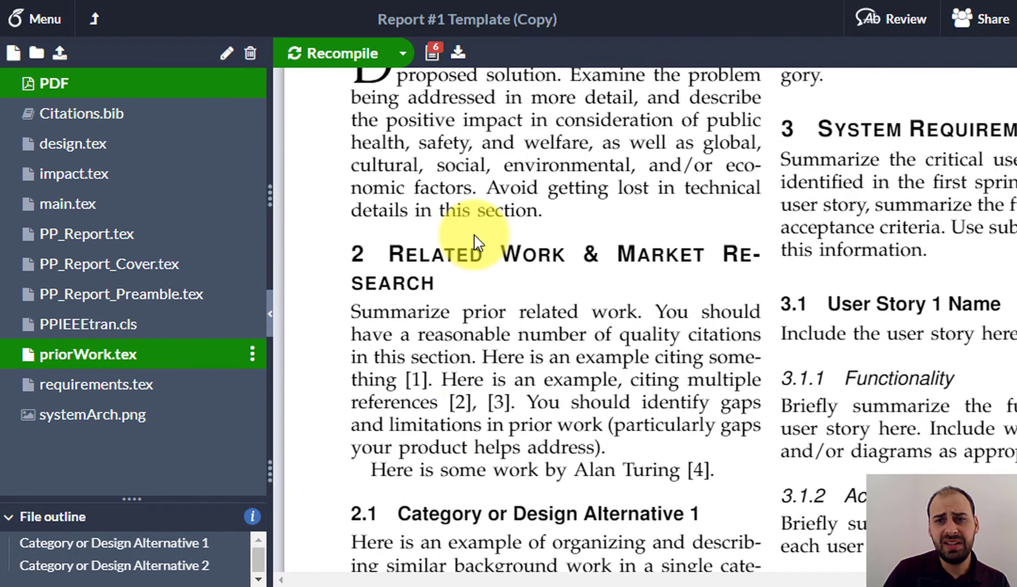
scroll(476, 234, "up", 3)
scroll(476, 235, "down", 3)
scroll(476, 235, "down", 2)
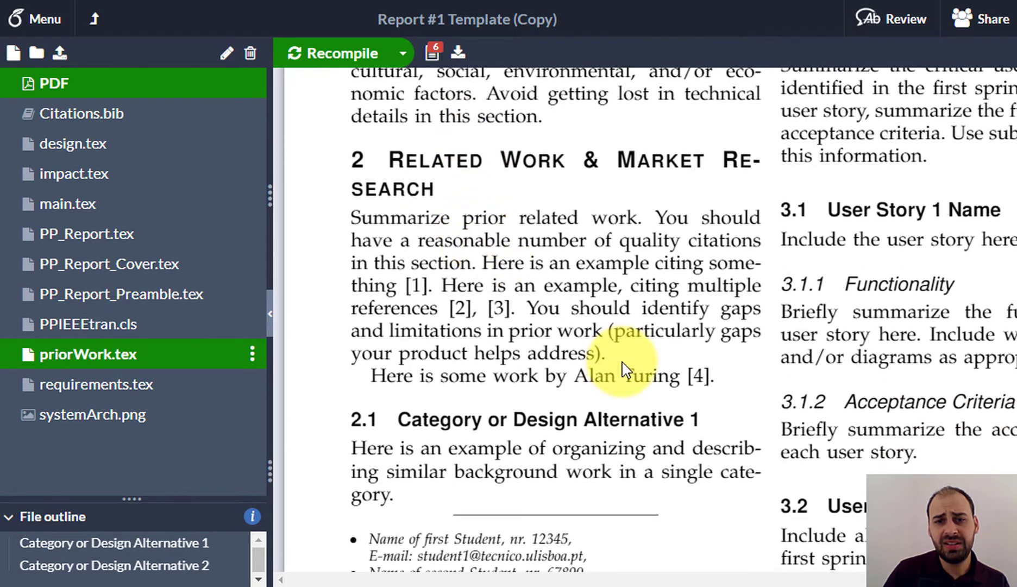
left_click_drag(367, 374, 706, 377)
left_click(705, 378)
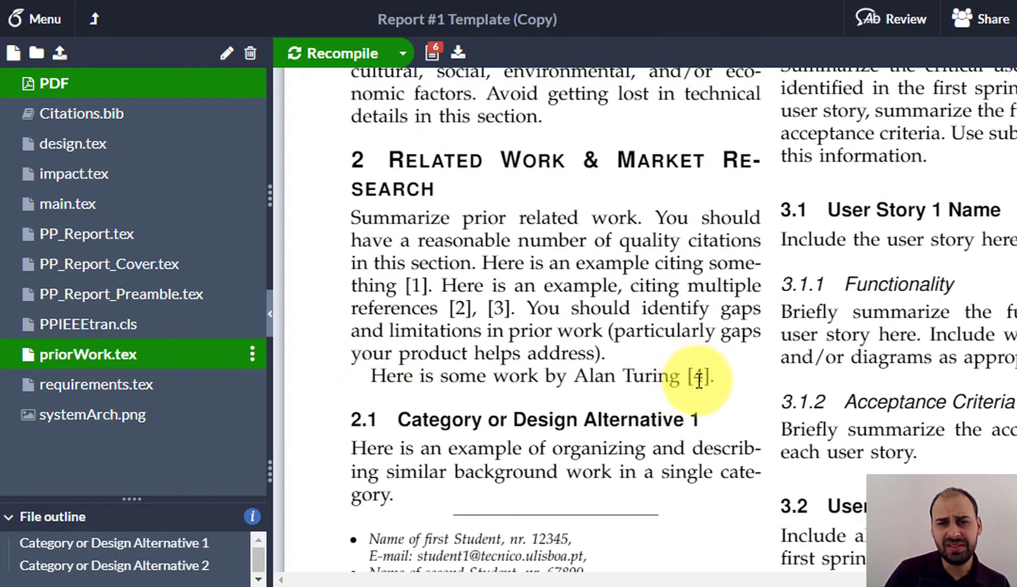
Scroll to References and highlight entry [4], '1. the imitation game' (2006)
scroll(668, 416, "down", 15)
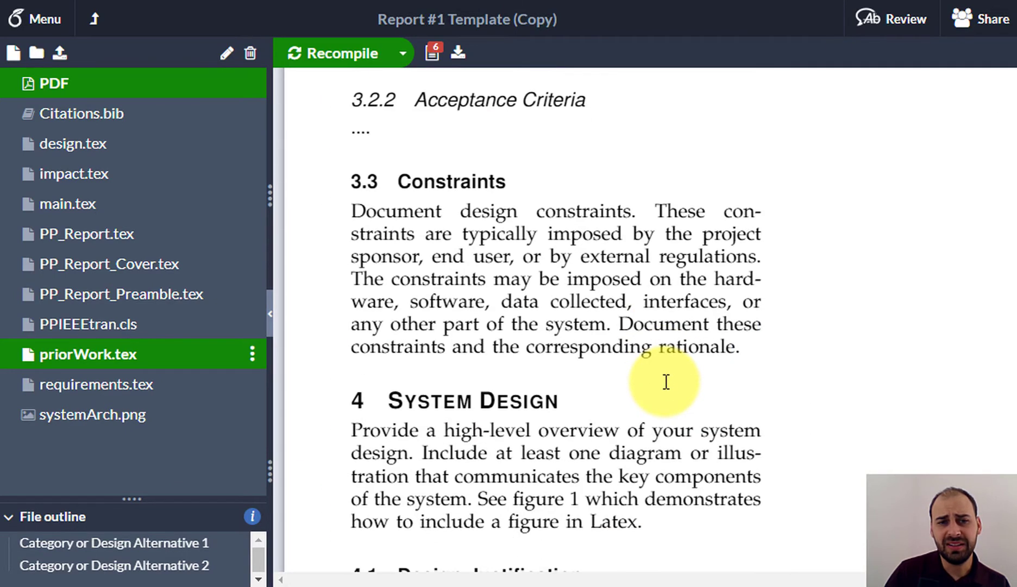
scroll(520, 471, "down", 2)
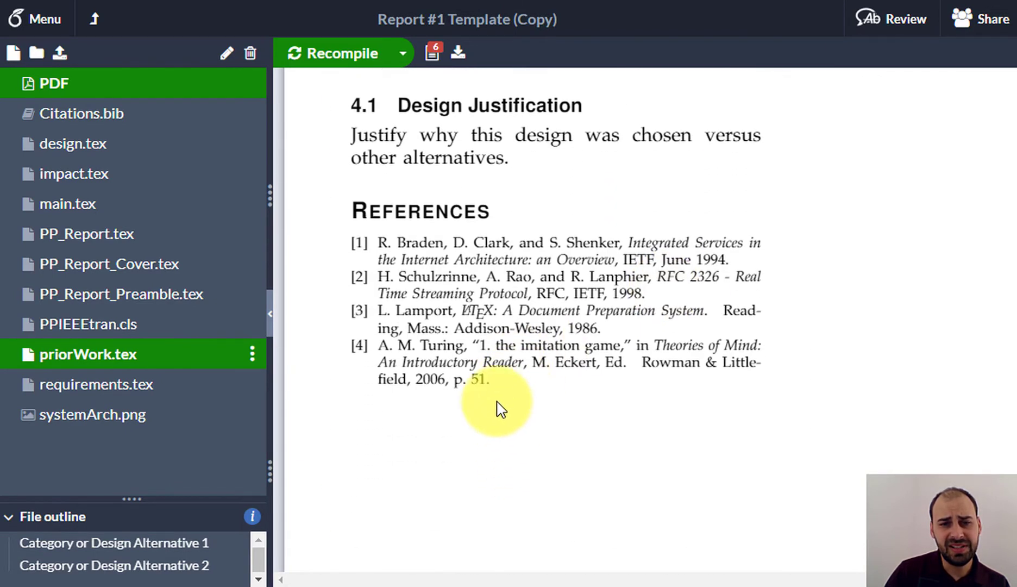
left_click_drag(488, 382, 354, 345)
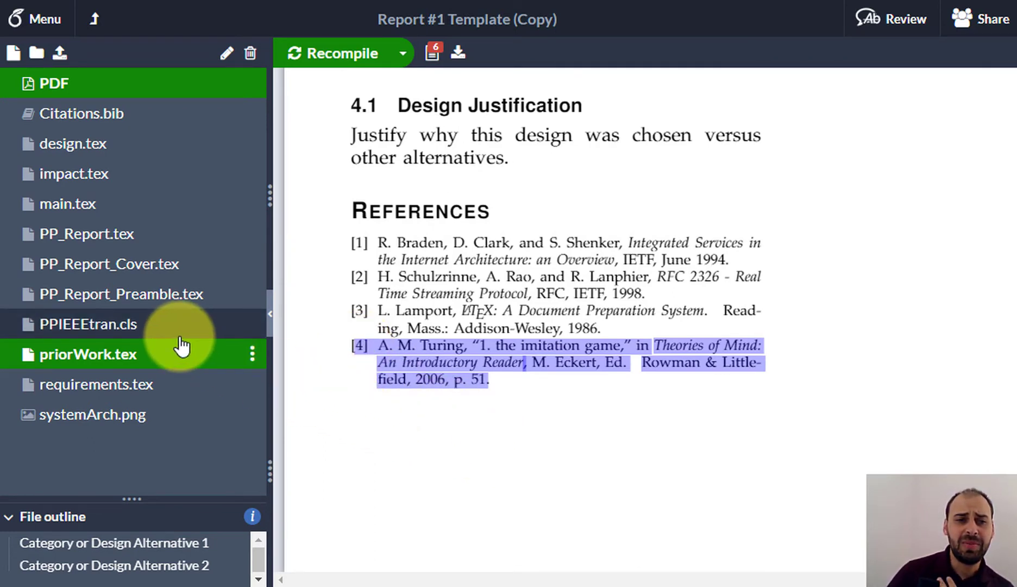
Open PP_Report.tex and highlight the \bibliographystyle{IEEEtran} line in the references section
left_click(136, 245)
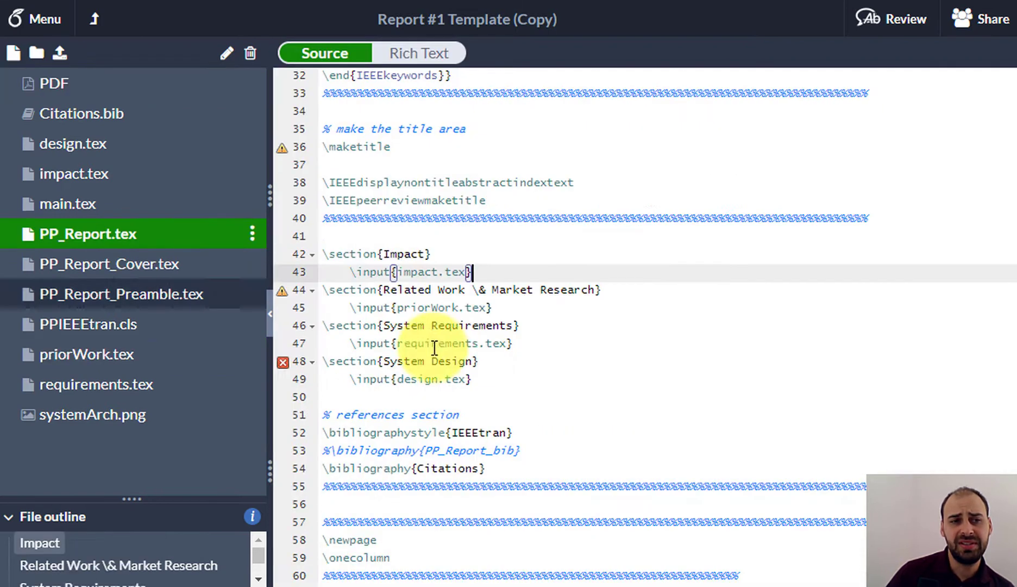
scroll(488, 369, "down", 1)
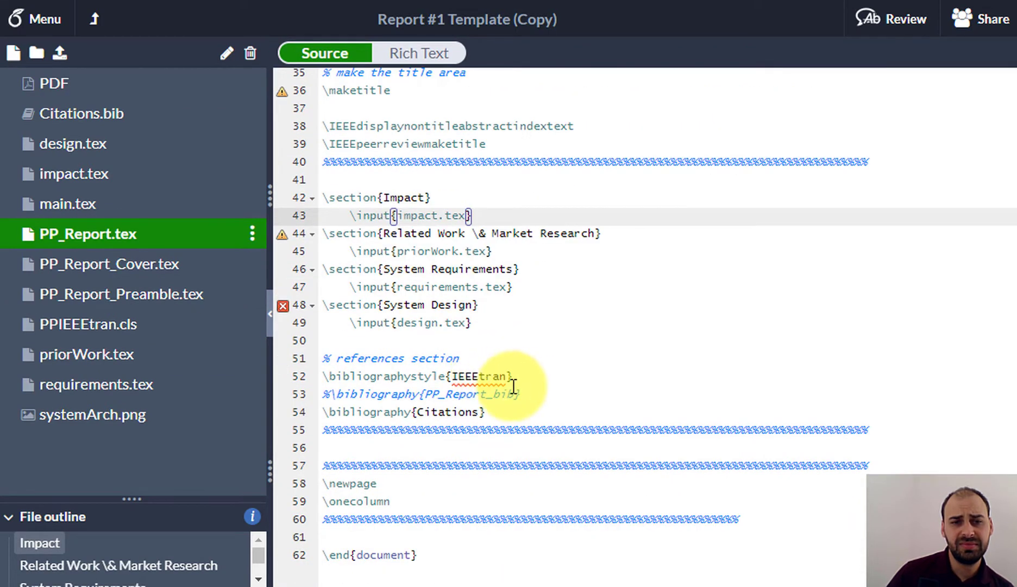
left_click_drag(513, 376, 263, 374)
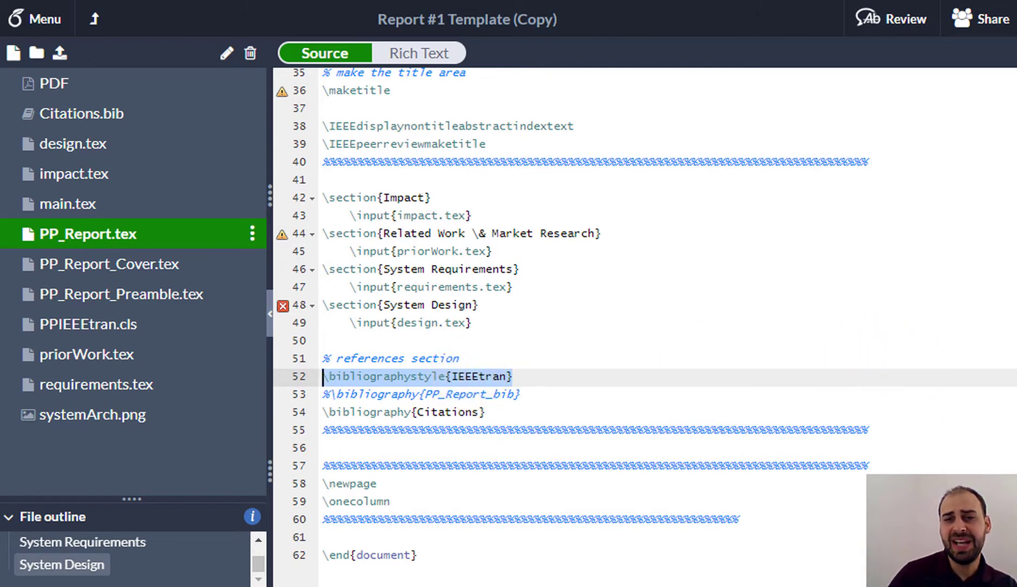
mouse_move(782, 586)
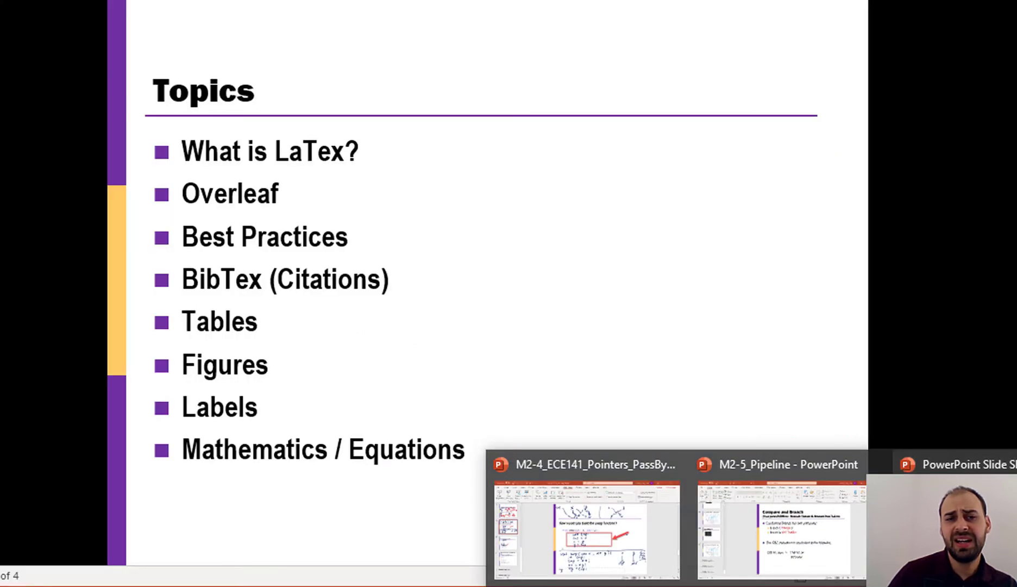
left_click(956, 464)
left_click_drag(164, 340, 379, 416)
left_click_drag(585, 372, 412, 379)
left_click_drag(460, 325, 470, 418)
left_click_drag(379, 416, 161, 347)
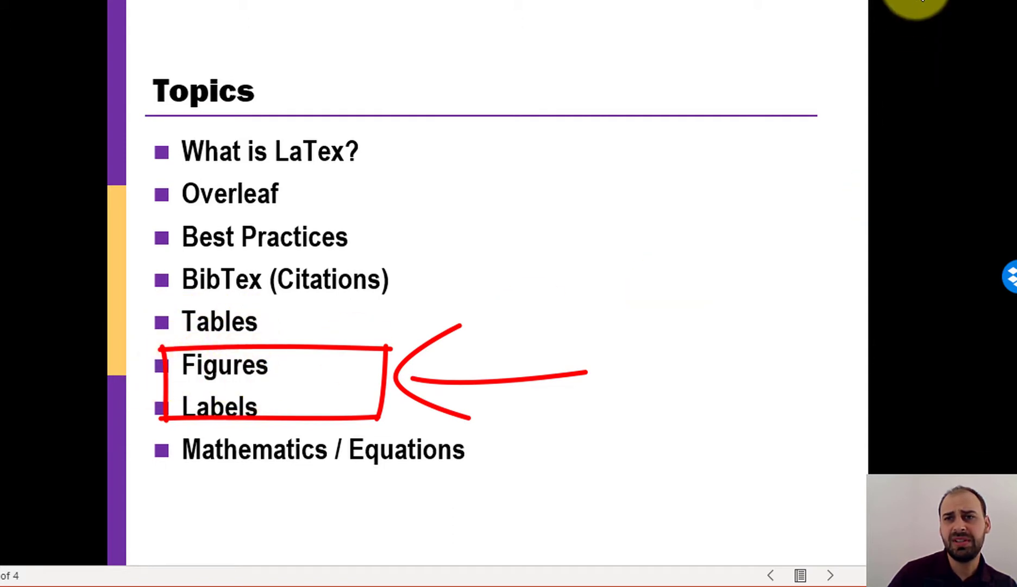
key("e")
key("alt+Tab")
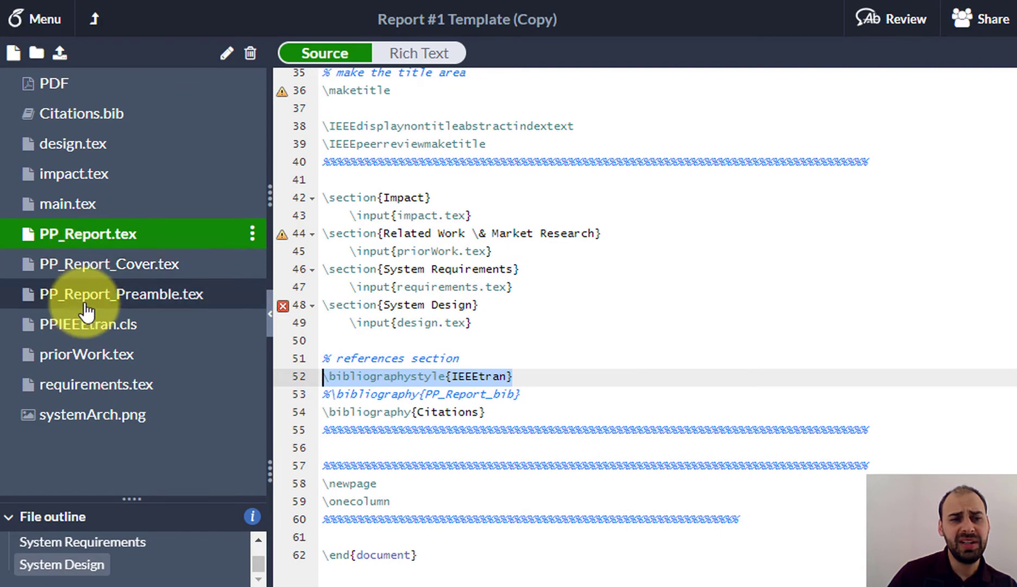
Glance at PP_Report_Cover.tex and main.tex, then open design.tex
scroll(456, 278, "up", 4)
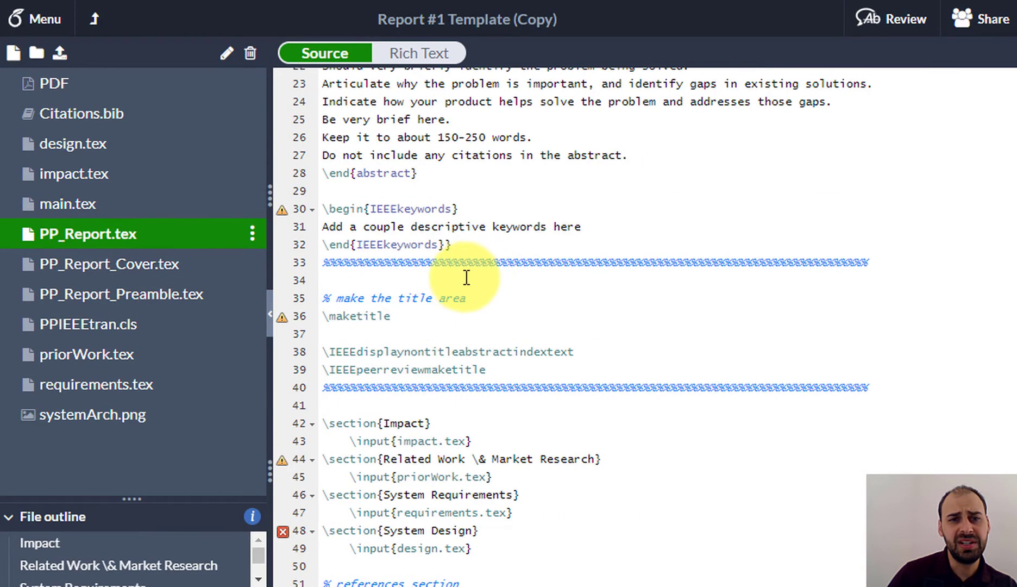
scroll(455, 278, "up", 5)
left_click(166, 269)
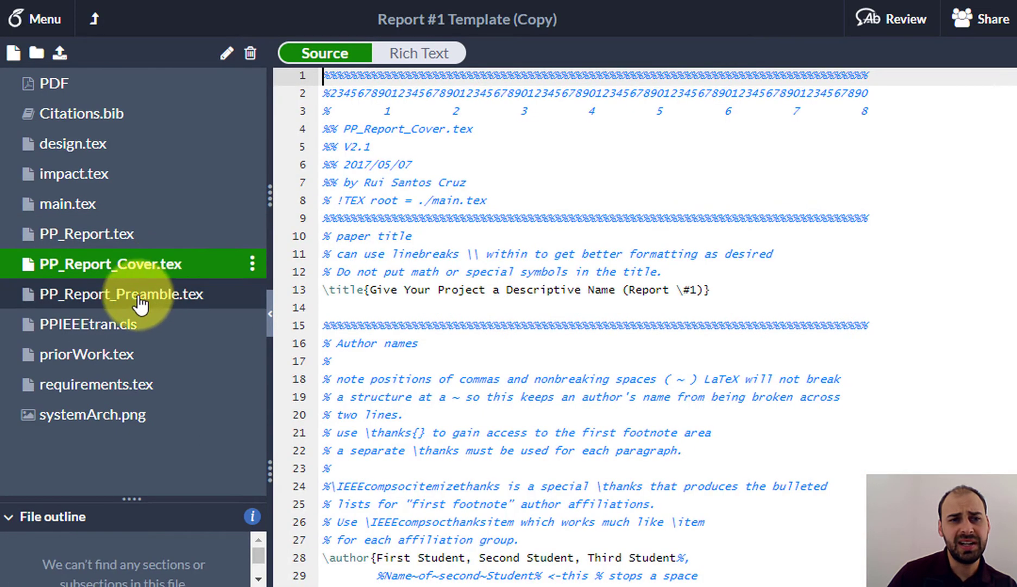
left_click(104, 205)
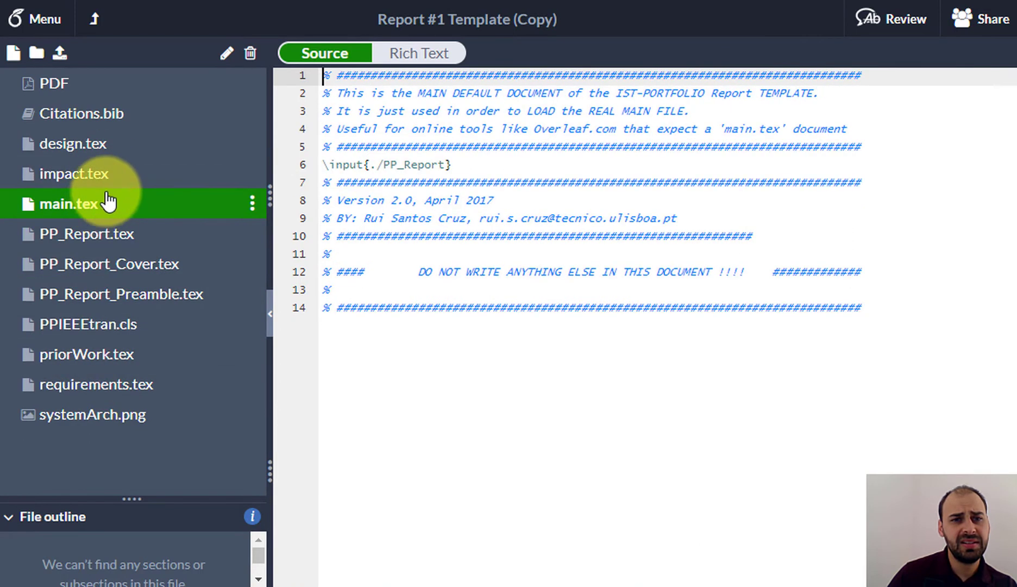
left_click(62, 143)
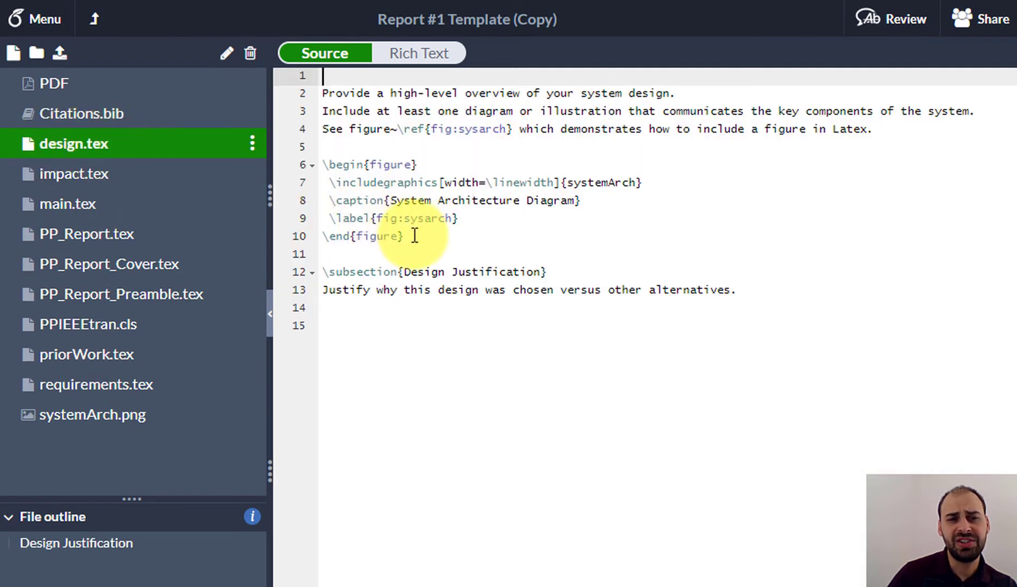
Highlight the figure environment, the systemArch image name and the 'System Architecture Diagram' caption
left_click_drag(414, 236, 323, 164)
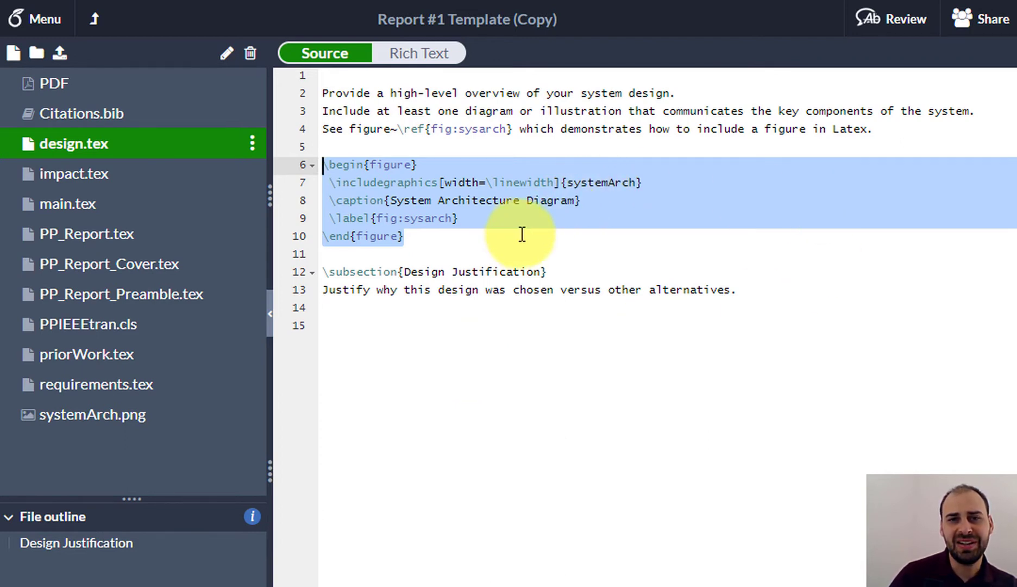
left_click(524, 252)
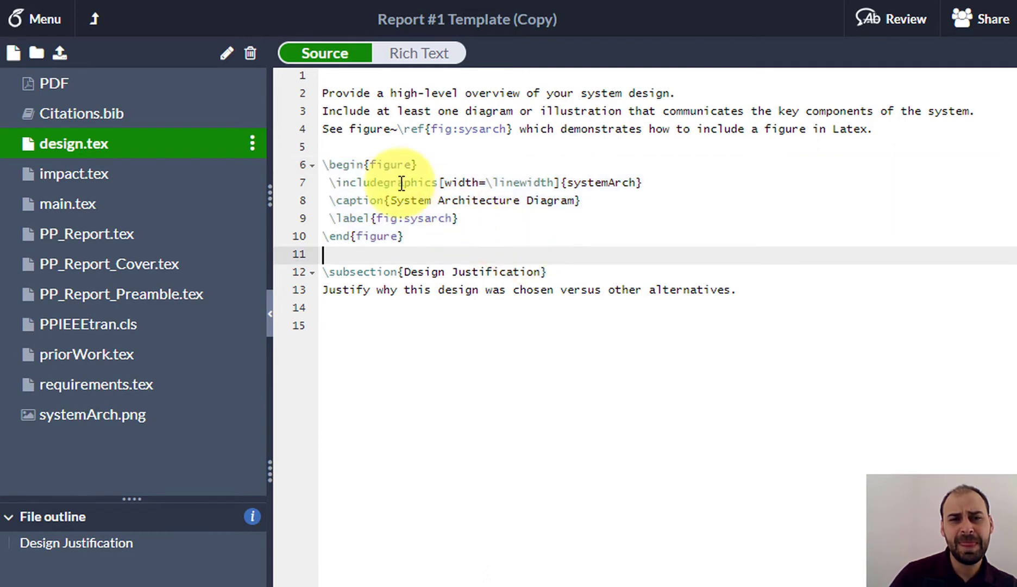
left_click_drag(324, 164, 408, 164)
double_click(616, 183)
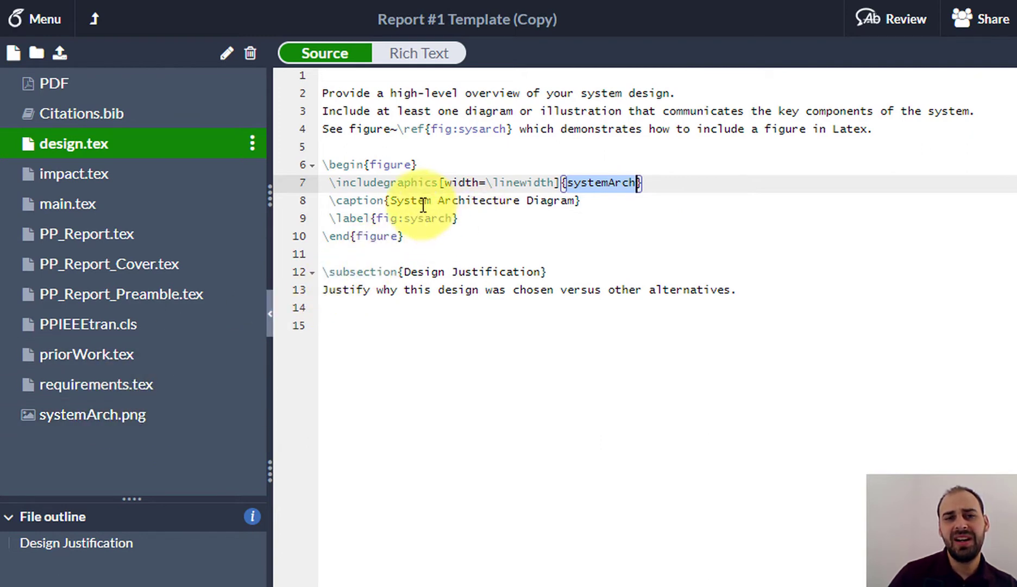
left_click(391, 201)
left_click(577, 201, "shift")
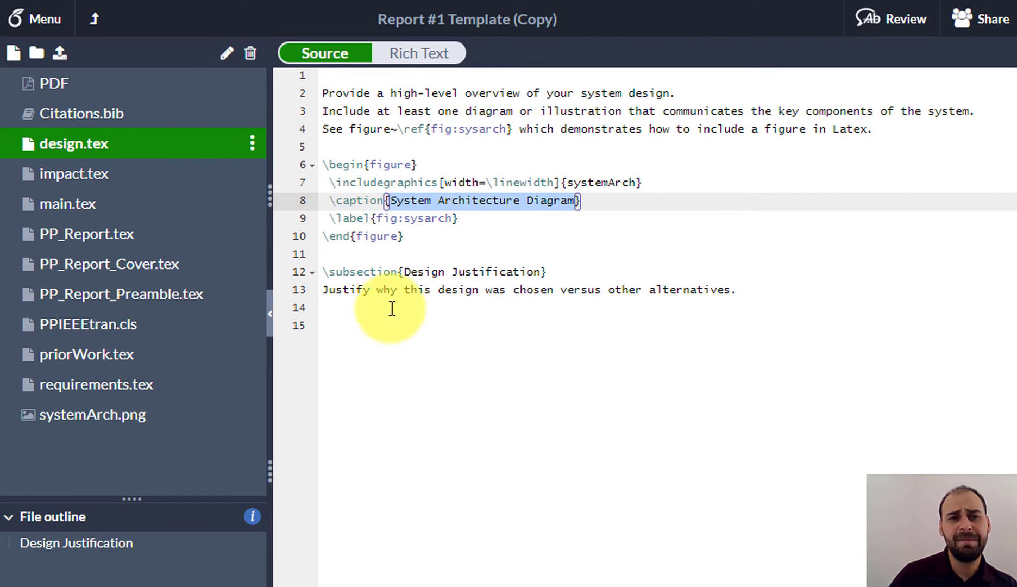
Reselect the figure block on lines 6–10, the intro text on lines 1–4 and the Design Justification lines
left_click_drag(404, 236, 319, 158)
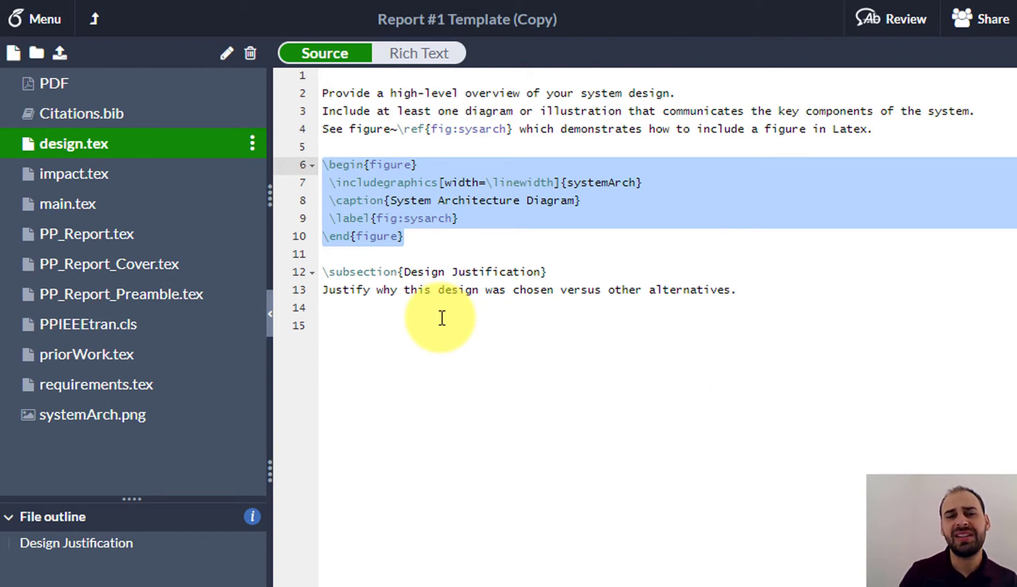
left_click(424, 254)
left_click(323, 165, "shift")
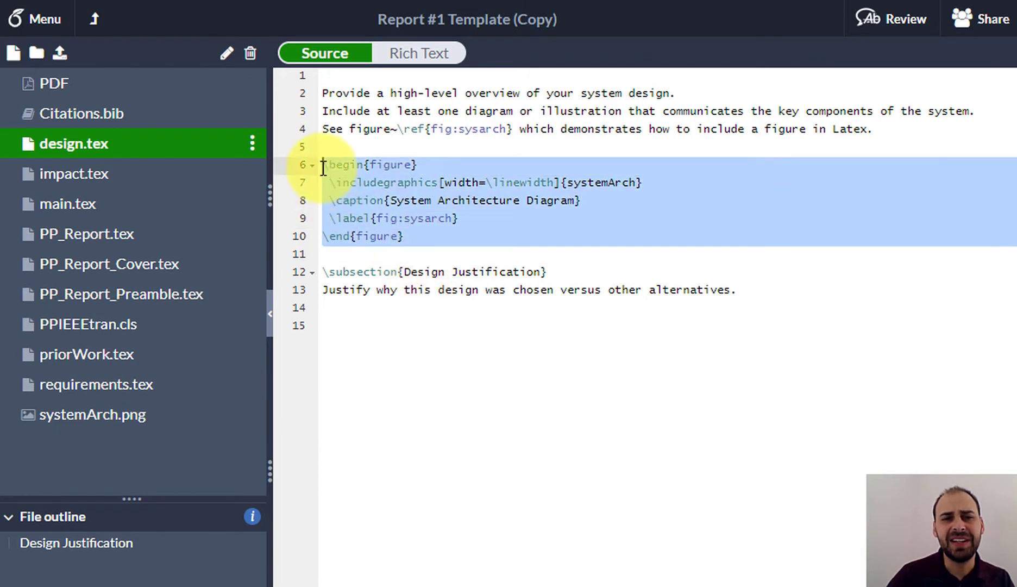
left_click_drag(324, 79, 867, 129)
left_click(755, 308)
left_click(325, 271, "shift")
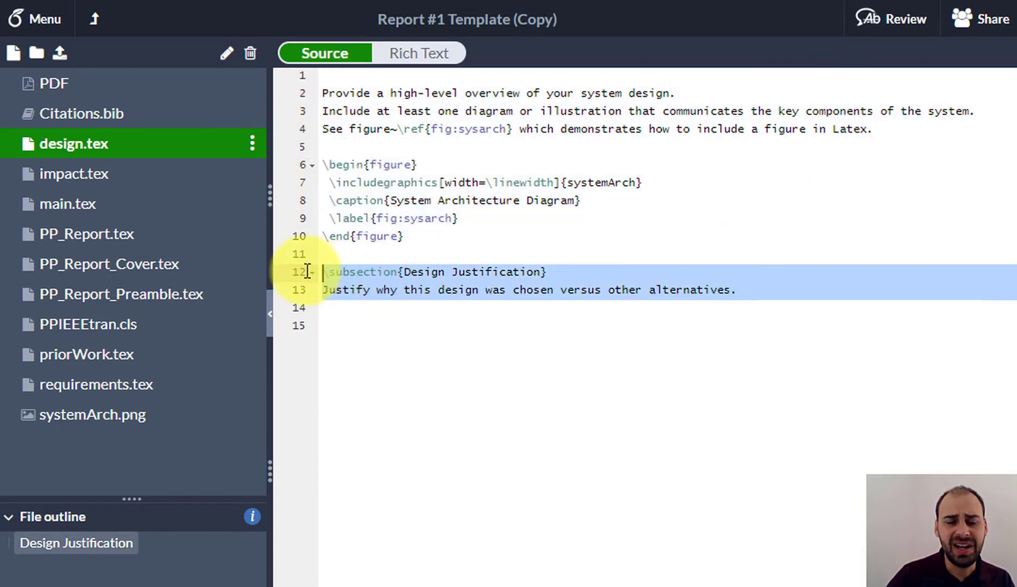
left_click(431, 239)
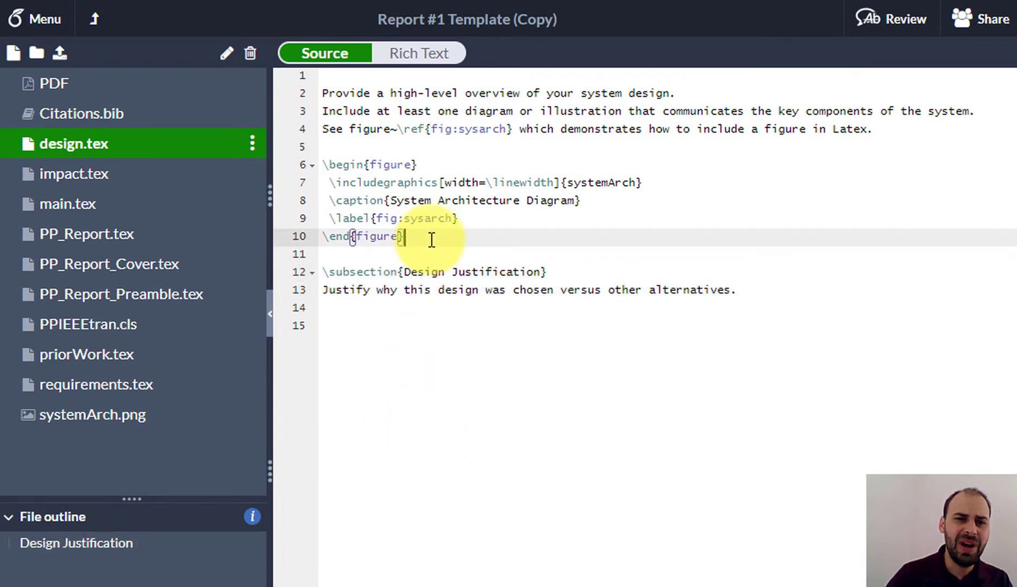
Recompile and scroll to page 2 to find 'Figure 1. System Architecture Diagram' above Acceptance Criteria
left_click(53, 87)
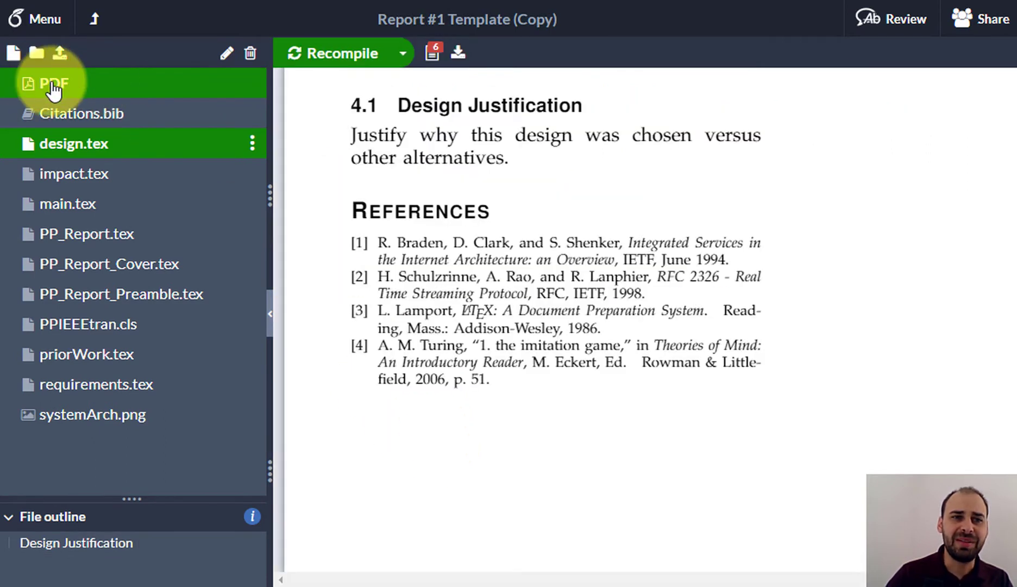
left_click(307, 54)
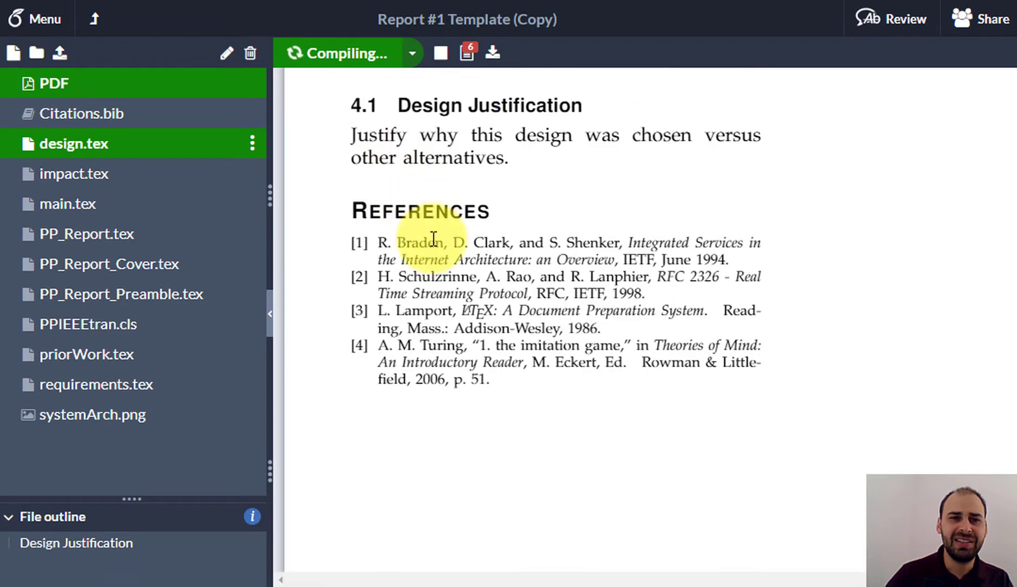
scroll(434, 326, "up", 3)
scroll(435, 345, "up", 9)
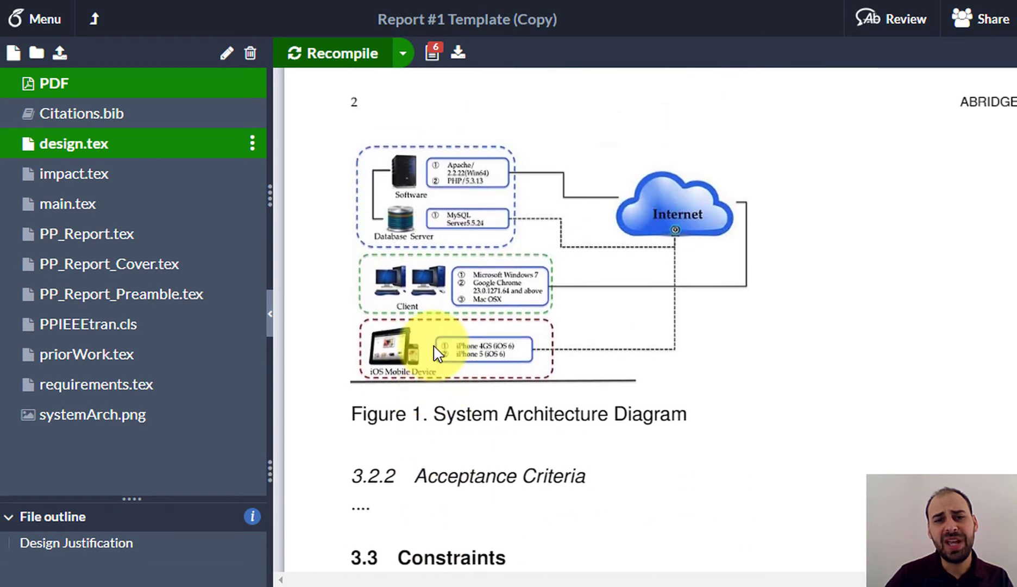
scroll(434, 350, "up", 8)
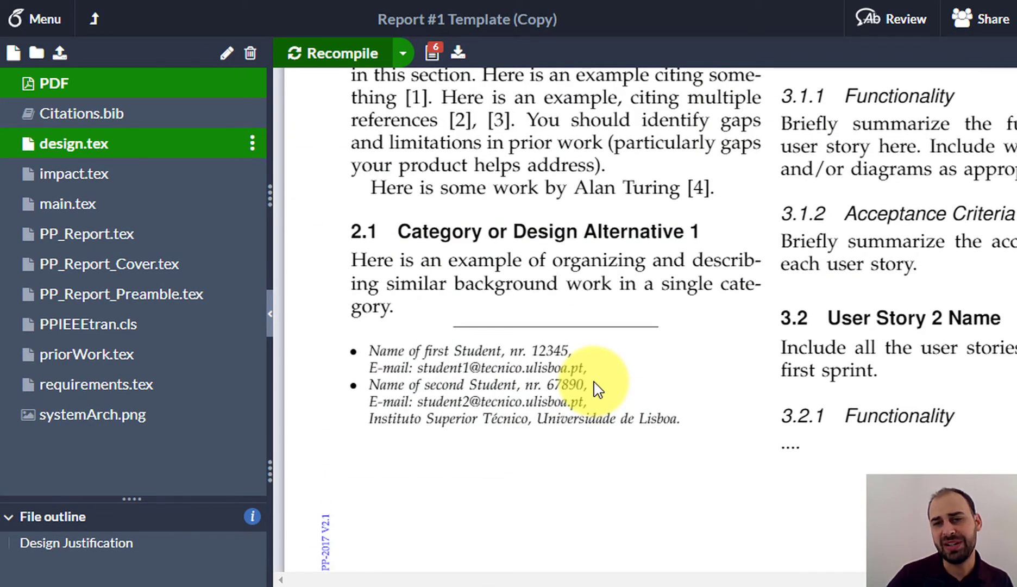
scroll(598, 389, "down", 7)
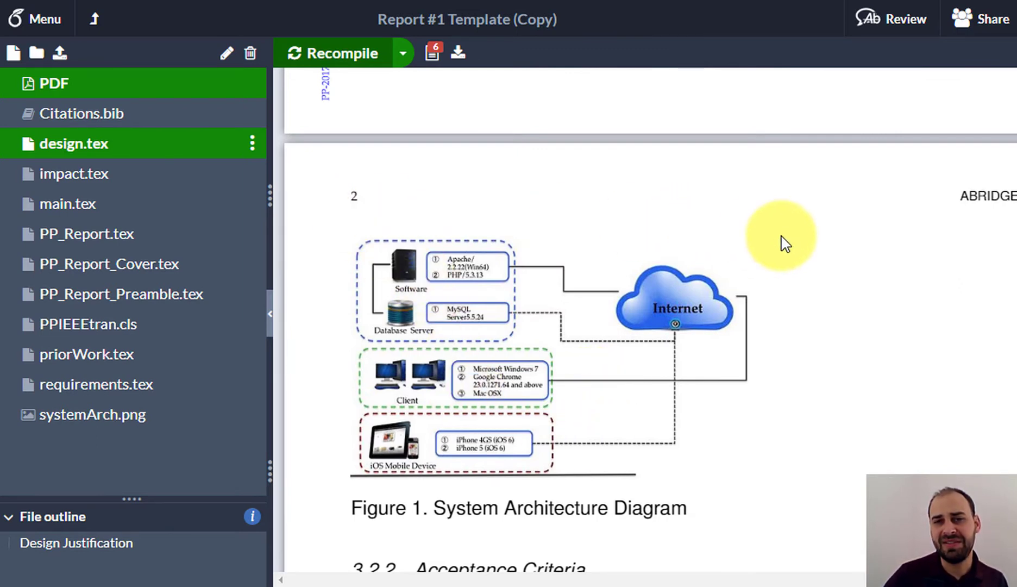
scroll(760, 229, "down", 1)
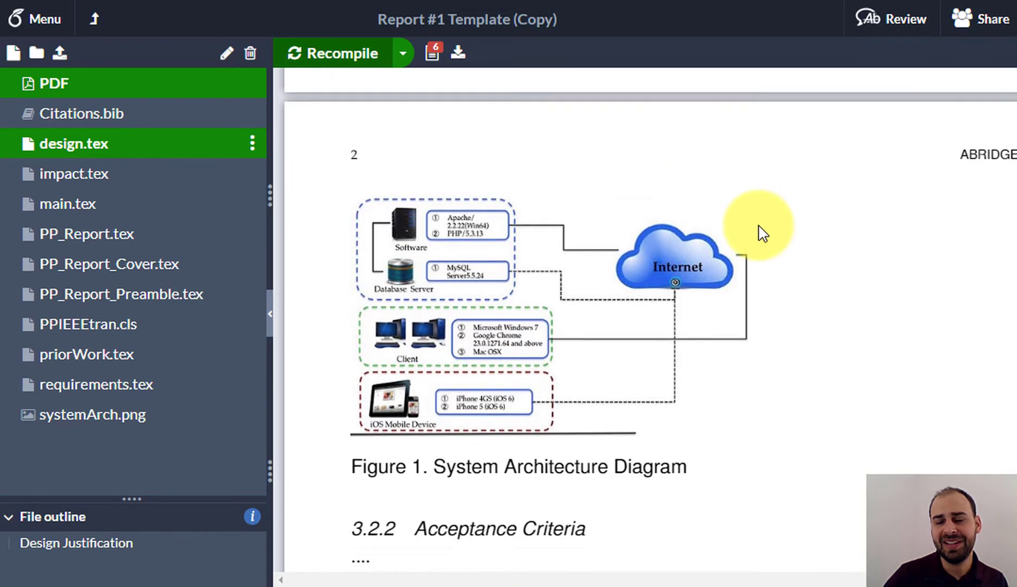
scroll(763, 233, "down", 1)
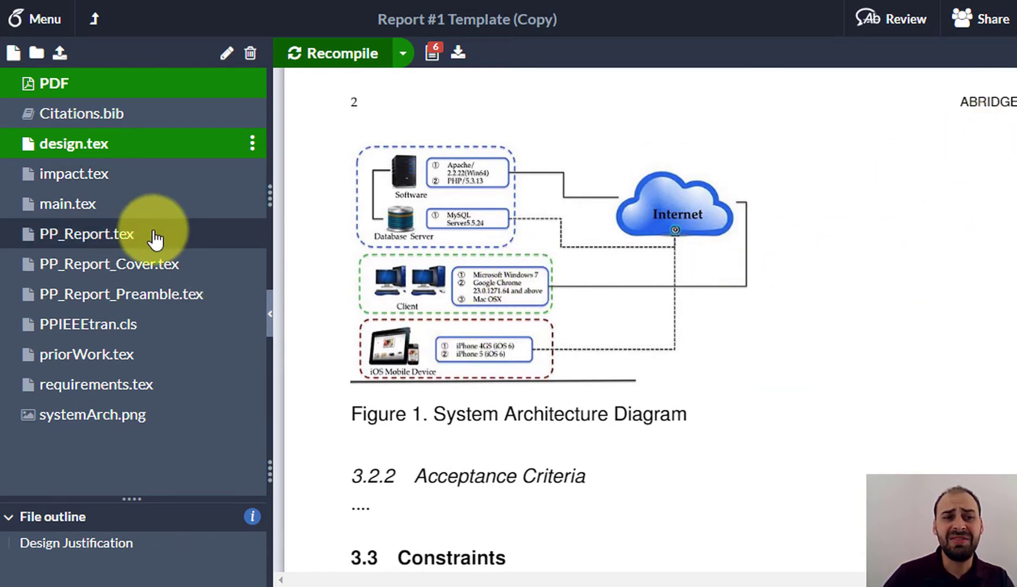
In design.tex, select the figure environment and the end of the \ref sentence
left_click(162, 152)
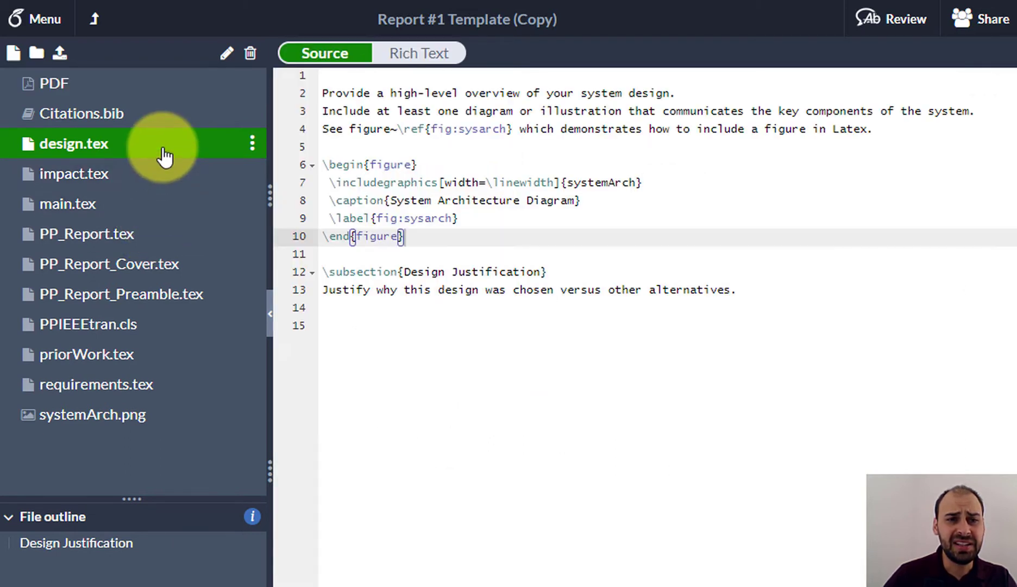
left_click_drag(424, 239, 317, 164)
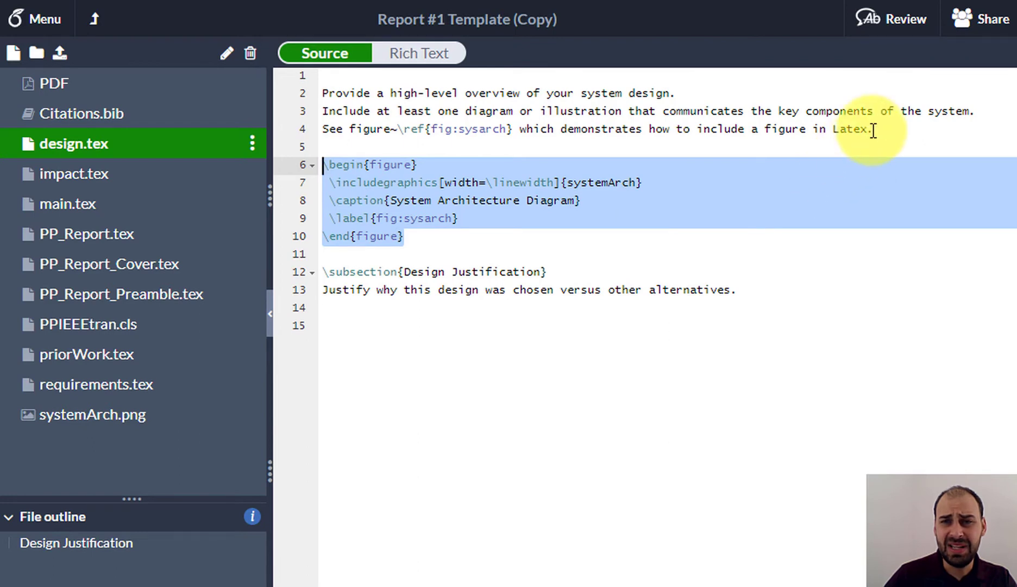
mouse_move(871, 129)
left_mouse_down()
mouse_move(762, 134)
mouse_move(856, 133)
left_mouse_up()
In the compiled PDF, locate and highlight the 'See figure 1' sentence
left_click(55, 83)
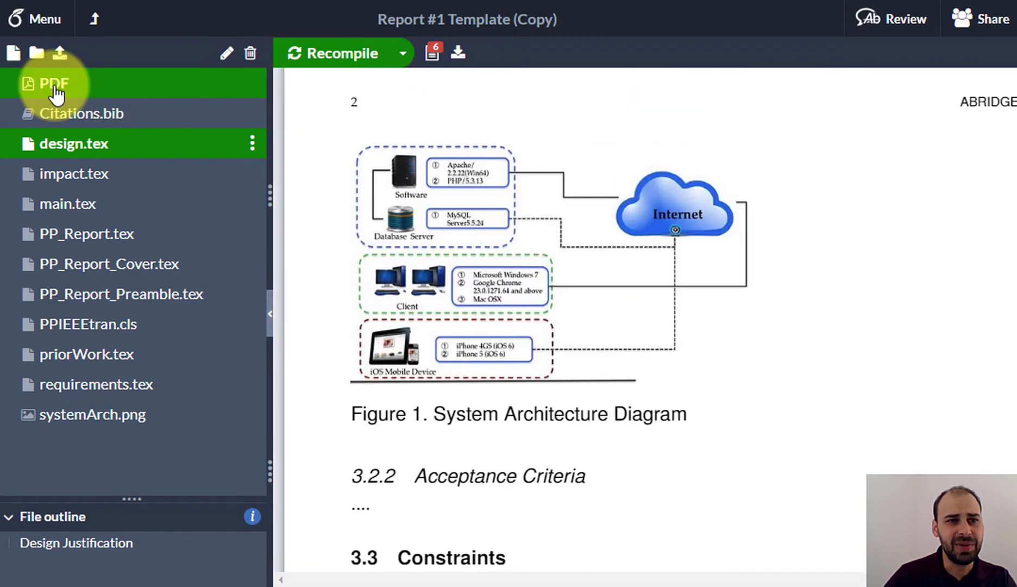
scroll(459, 255, "up", 5)
scroll(459, 274, "up", 2)
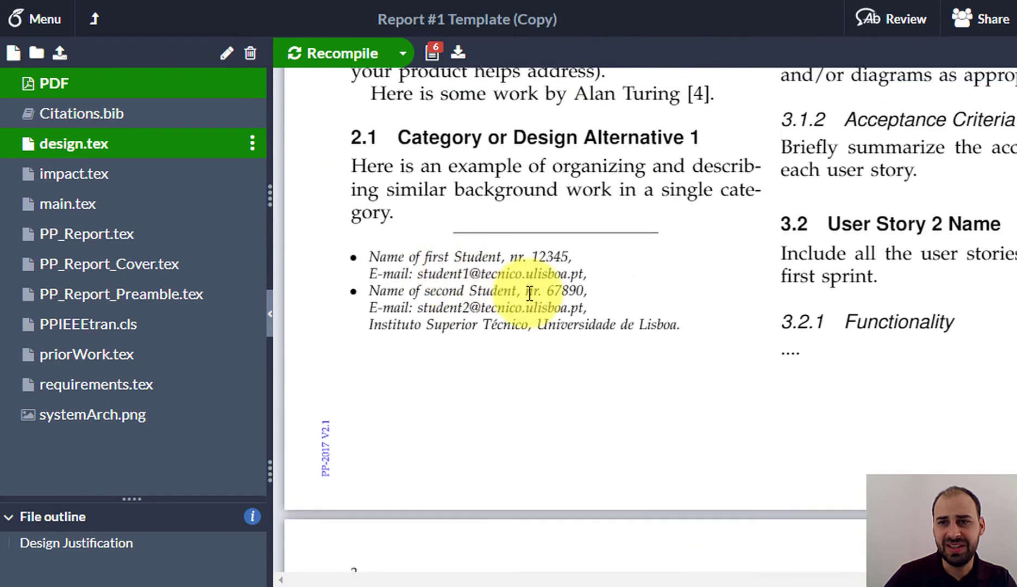
scroll(876, 316, "down", 4)
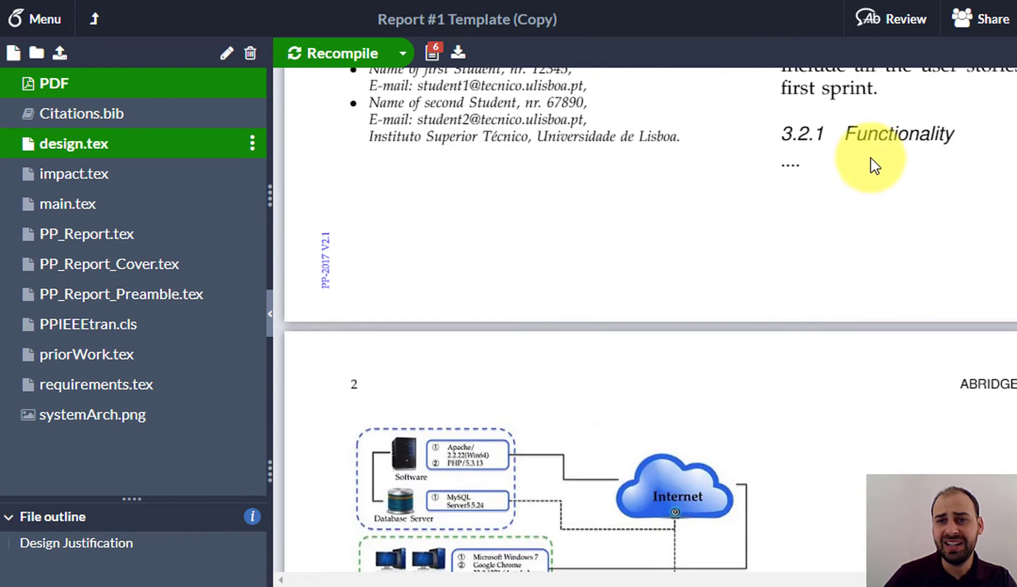
left_click_drag(783, 133, 993, 135)
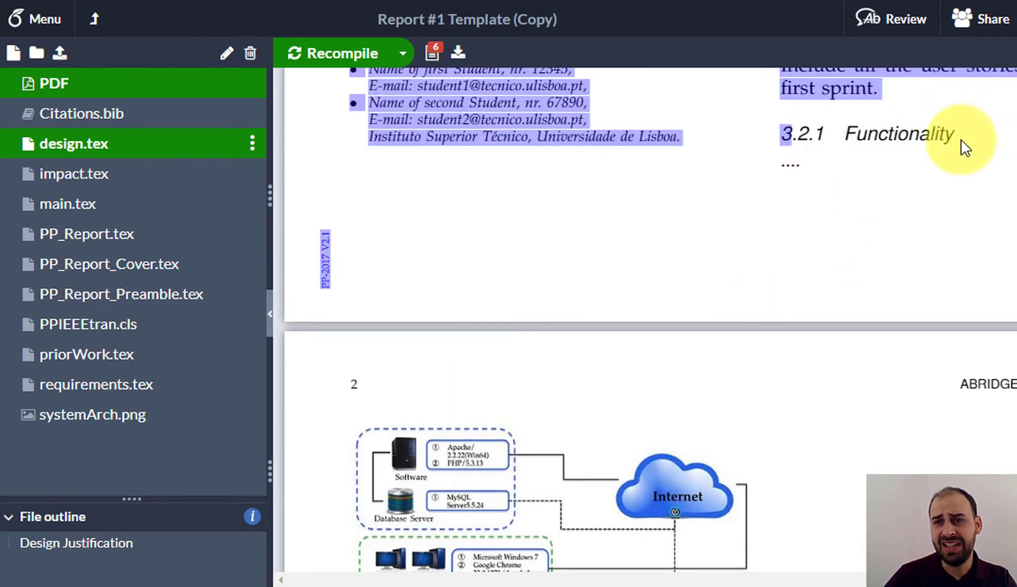
scroll(386, 273, "down", 12)
scroll(412, 287, "down", 6)
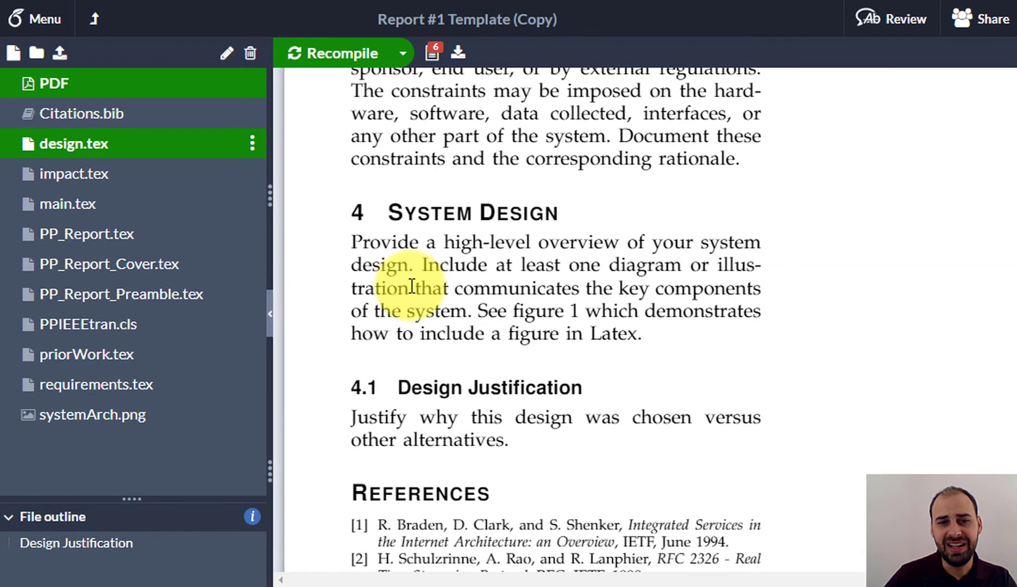
left_click_drag(642, 334, 469, 325)
scroll(465, 331, "up", 2)
scroll(464, 331, "up", 7)
scroll(537, 339, "down", 7)
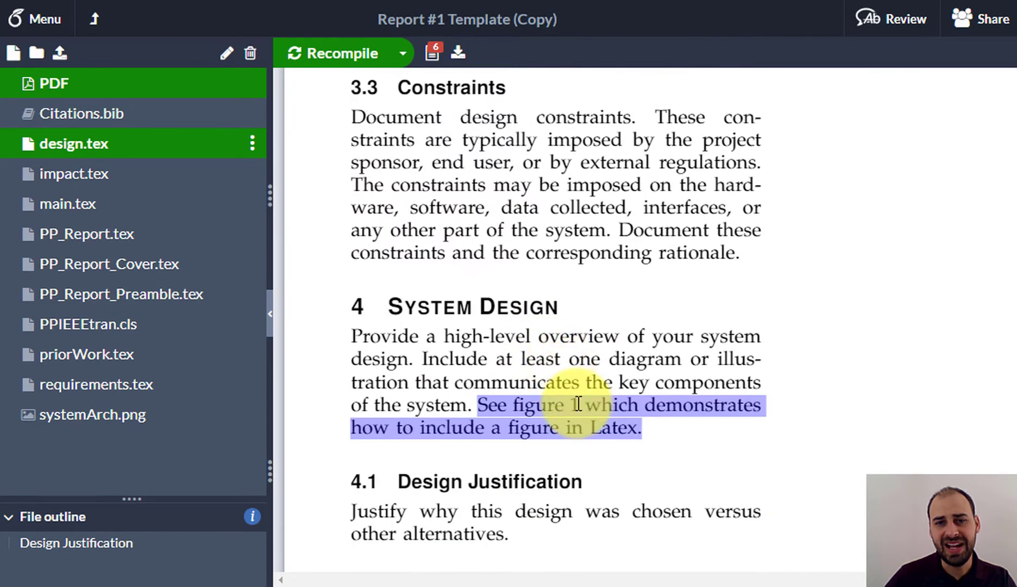
left_click_drag(478, 405, 635, 427)
Select the reference number 1, then scroll up to the 'Figure 1. System Architecture Diagram' caption
scroll(545, 296, "up", 10)
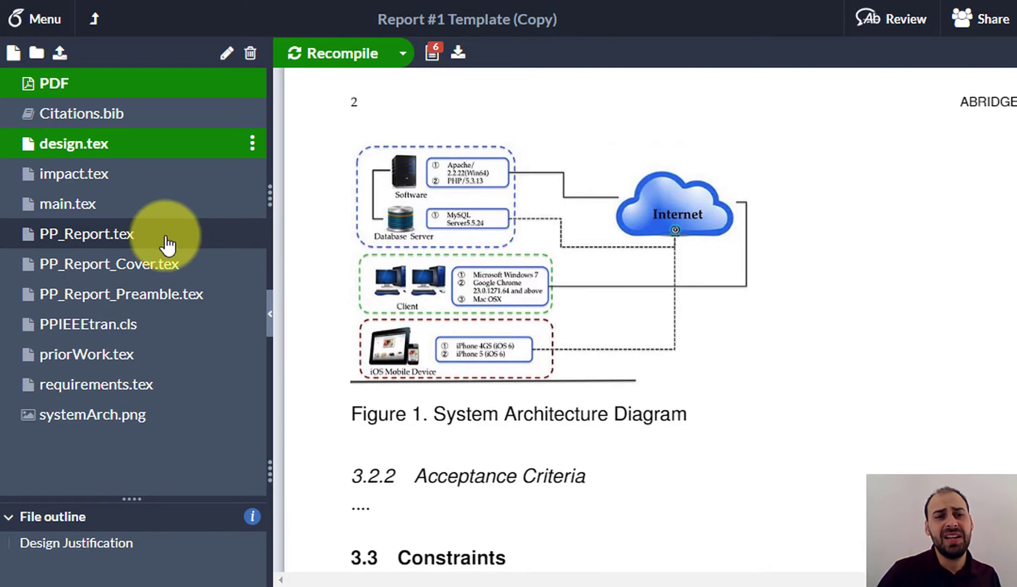
scroll(359, 392, "down", 6)
scroll(363, 396, "down", 2)
left_click_drag(478, 406, 572, 406)
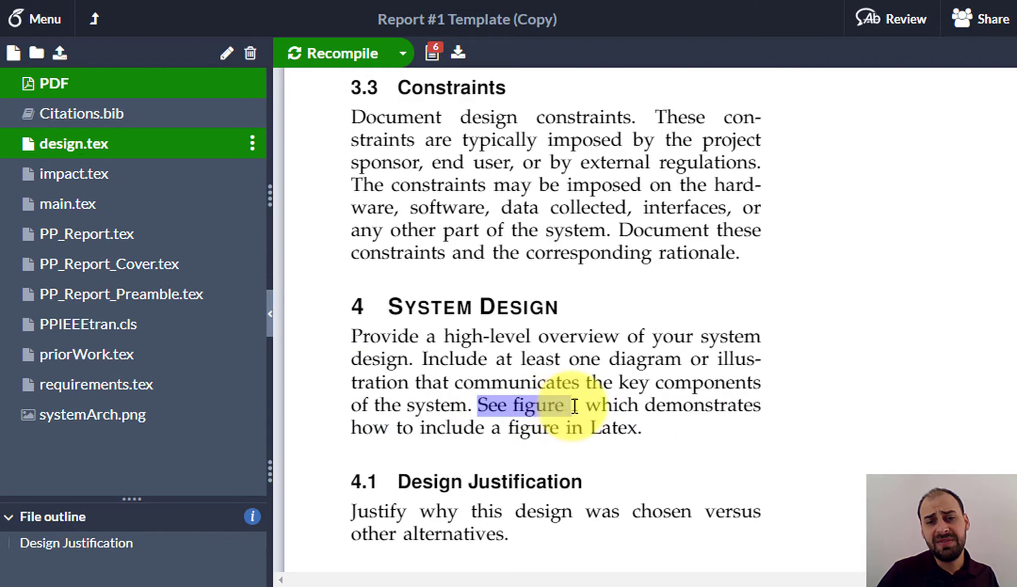
double_click(574, 406)
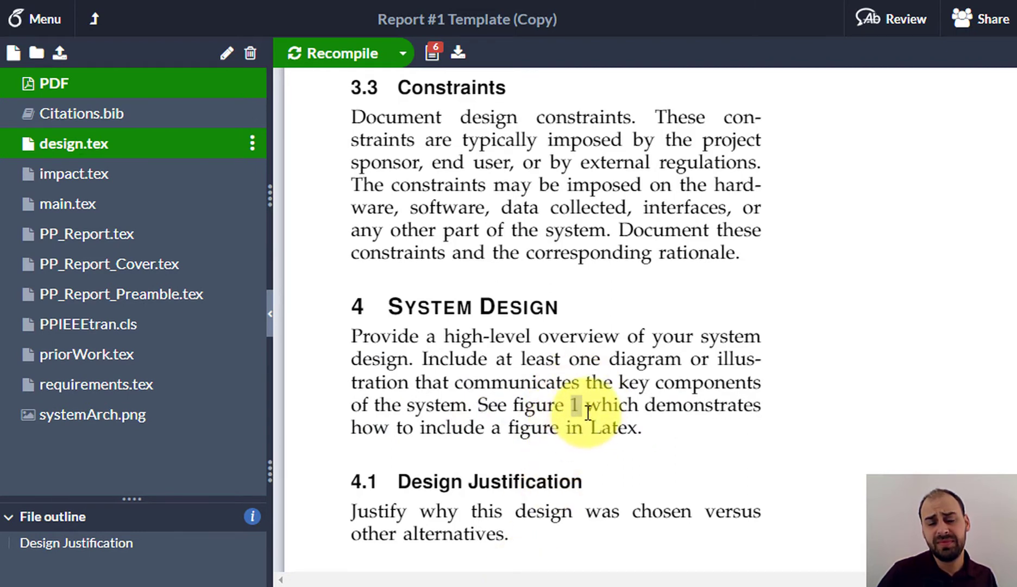
scroll(578, 416, "up", 3)
scroll(578, 416, "up", 2)
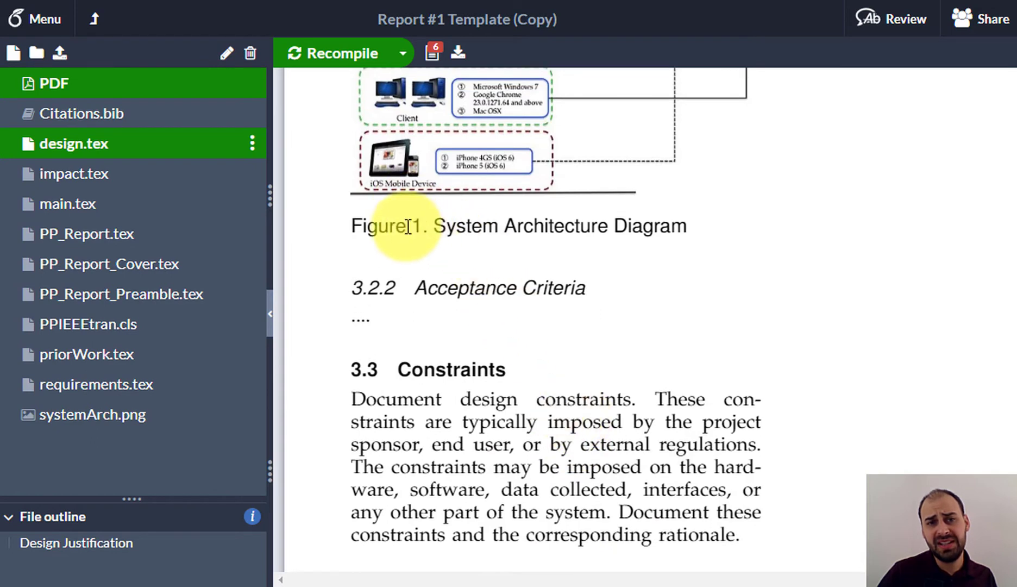
scroll(418, 234, "up", 2)
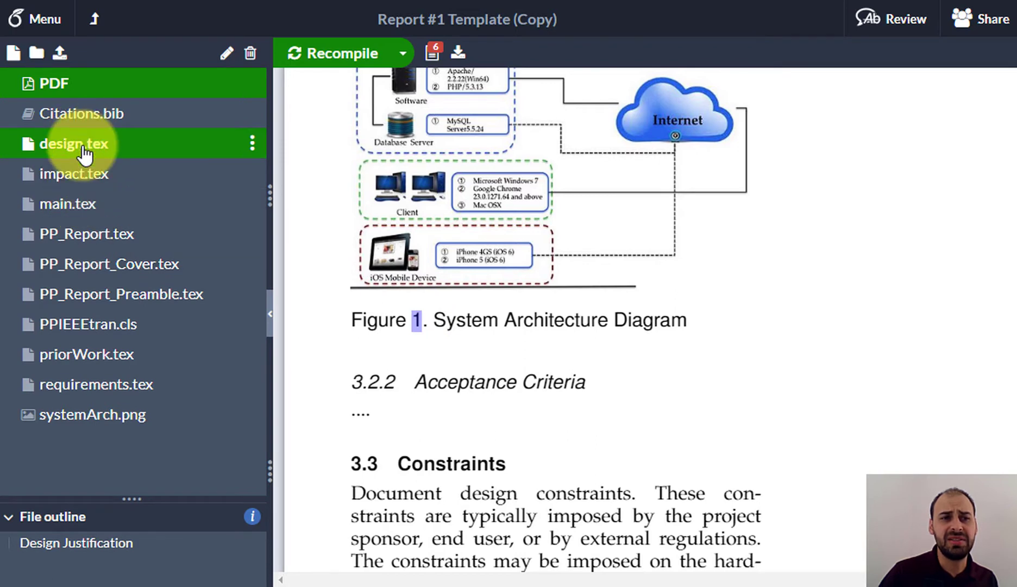
In design.tex, compare the \ref{fig:sysarch} on line 4 with the figure's \label{fig:sysarch}
left_click(104, 160)
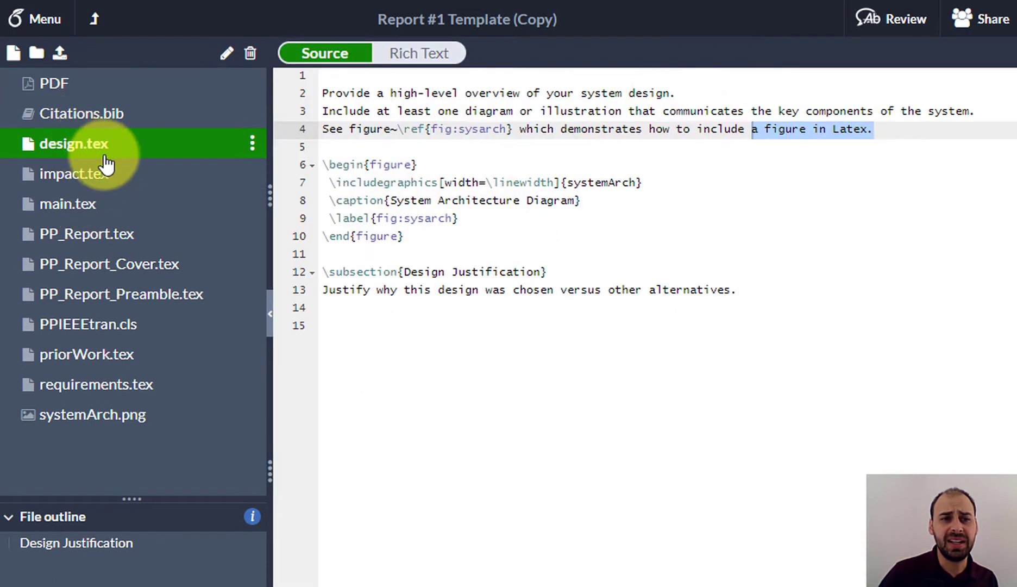
left_click(326, 218)
left_click(470, 218, "shift")
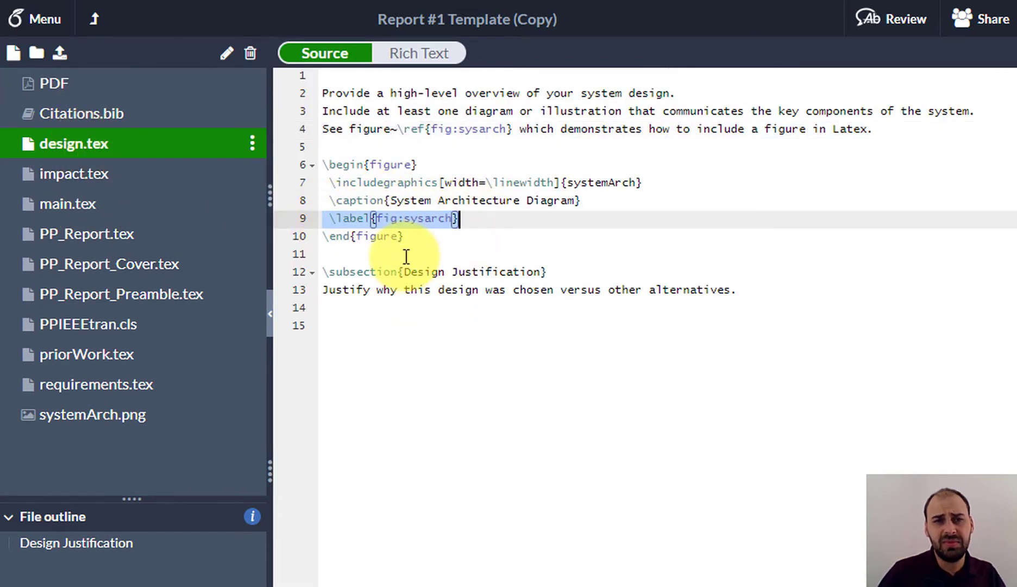
left_click(393, 217)
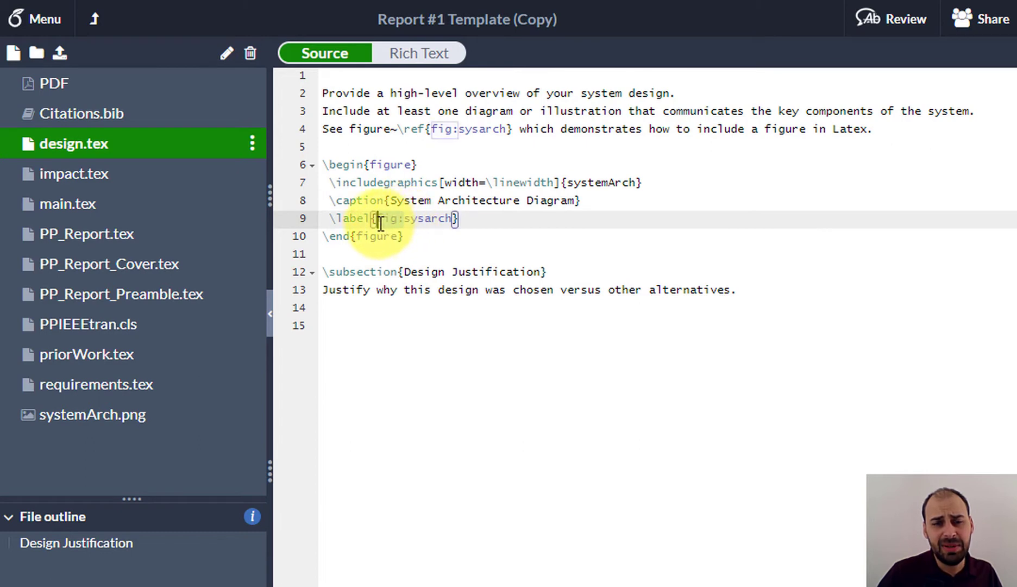
double_click(438, 218)
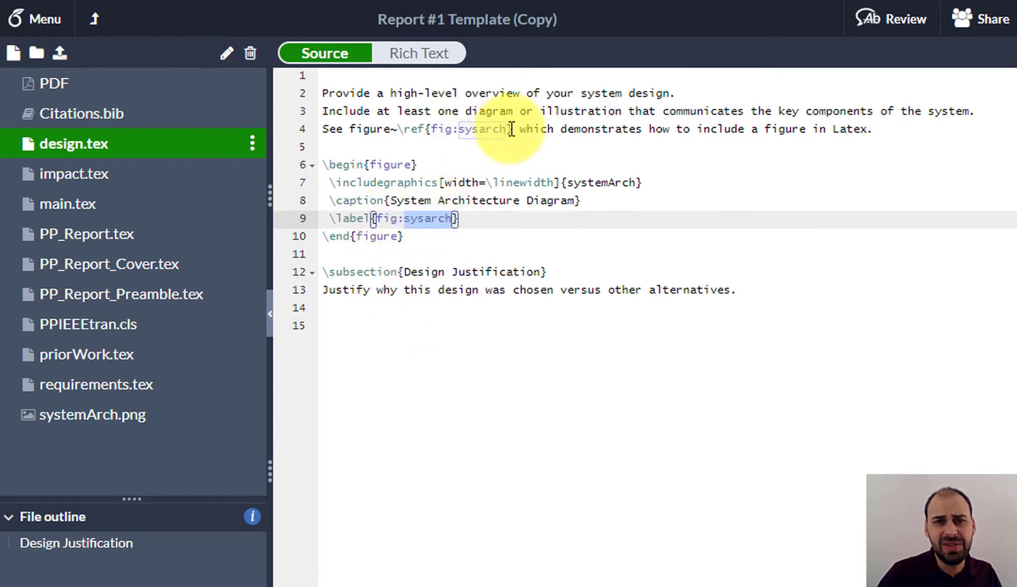
left_click_drag(512, 129, 390, 130)
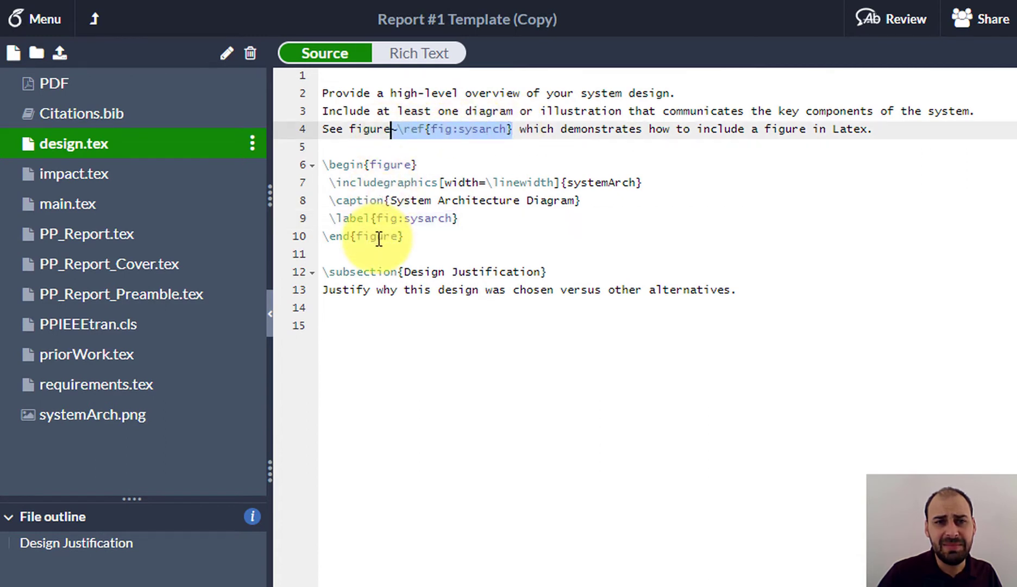
left_click(459, 132)
left_click_drag(459, 218, 325, 218)
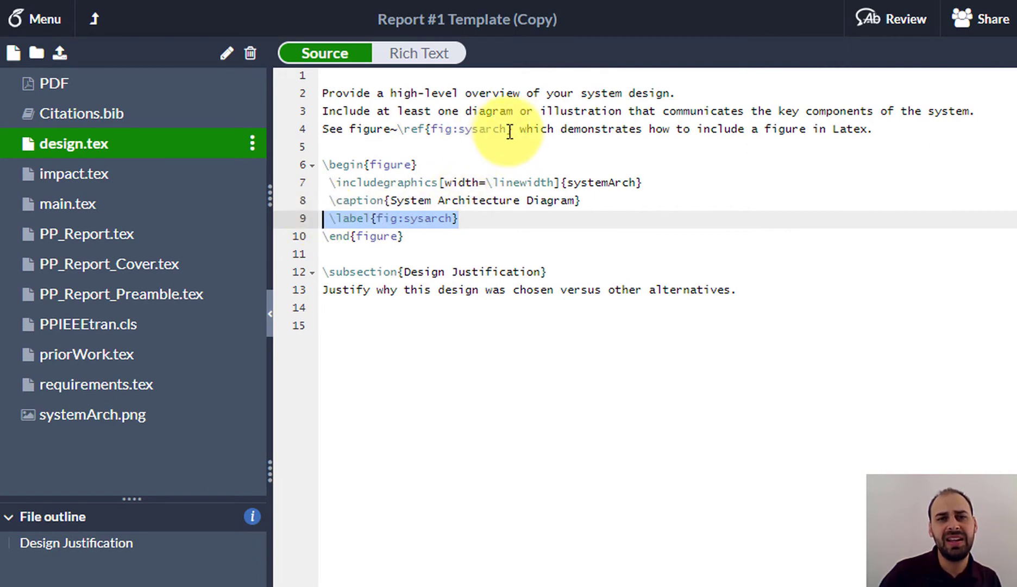
left_click_drag(513, 129, 398, 131)
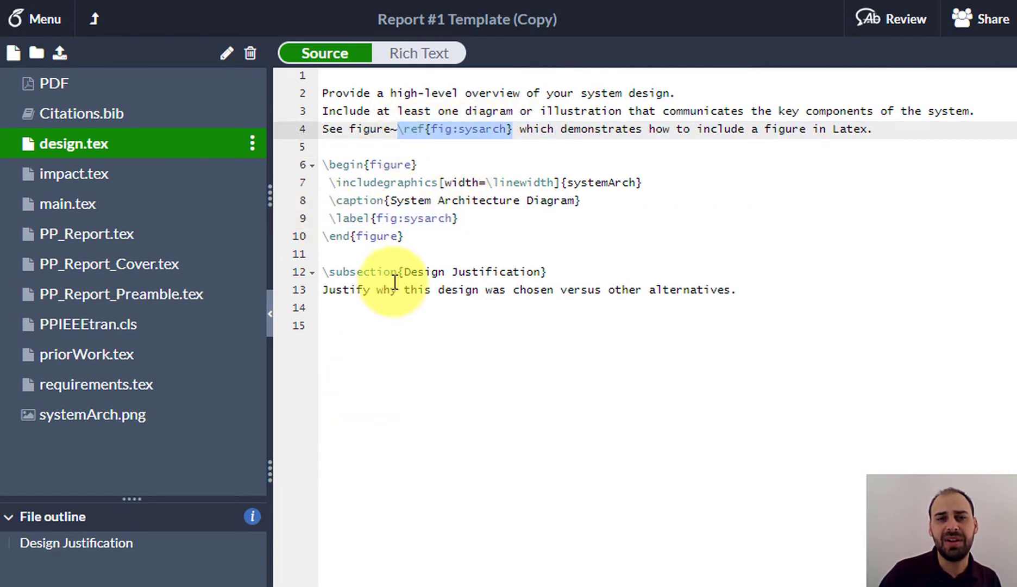
left_click(410, 147)
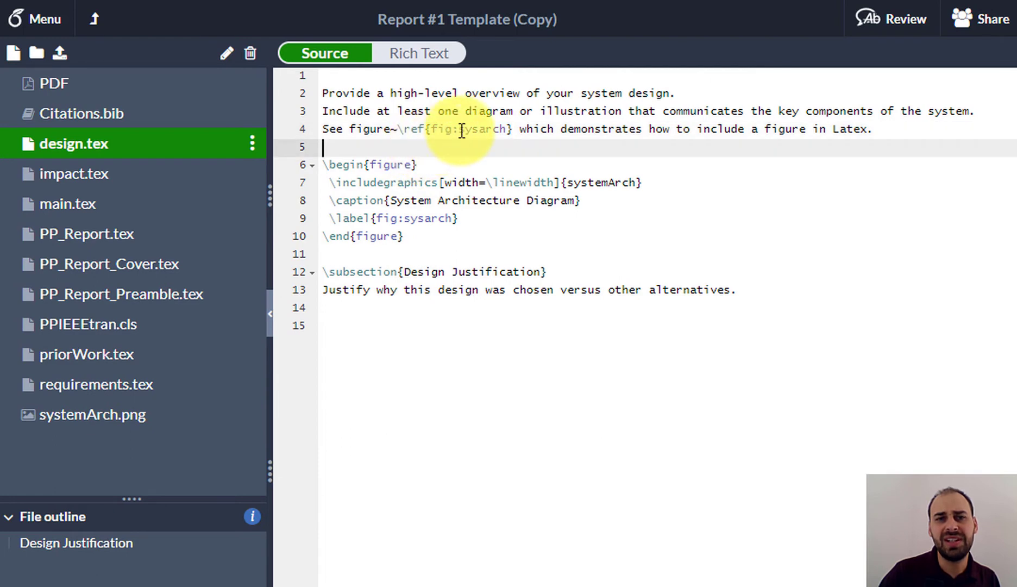
left_click(459, 130)
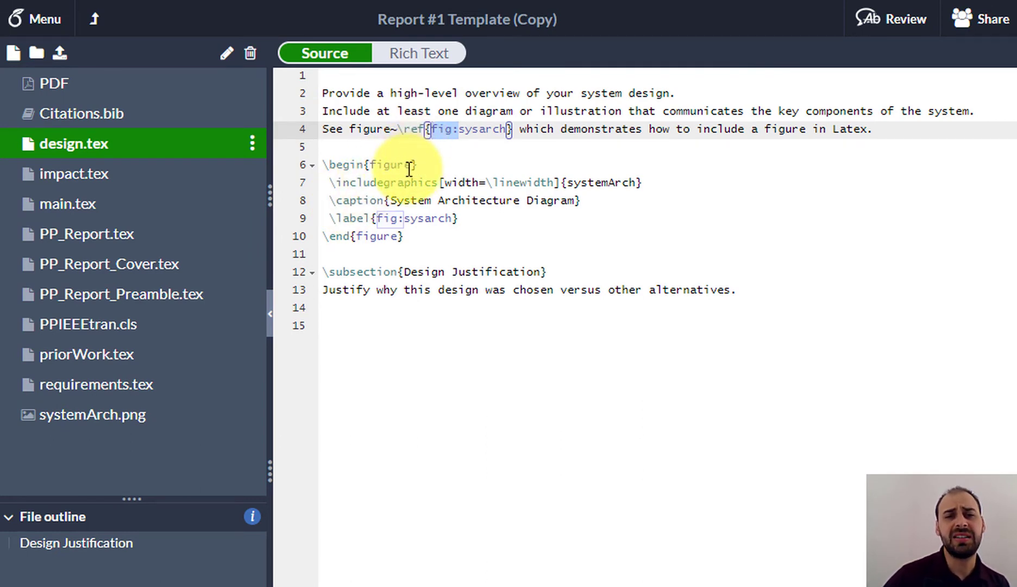
Scroll the compiled PDF to Figure 1, the System Architecture Diagram, on page 2
left_click(81, 85)
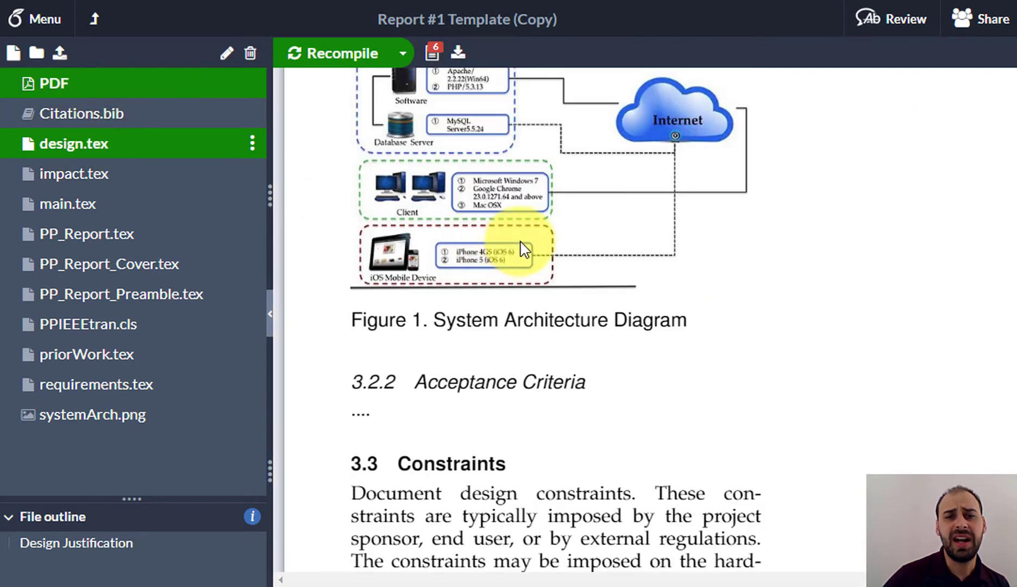
scroll(524, 250, "up", 15)
scroll(530, 252, "down", 2)
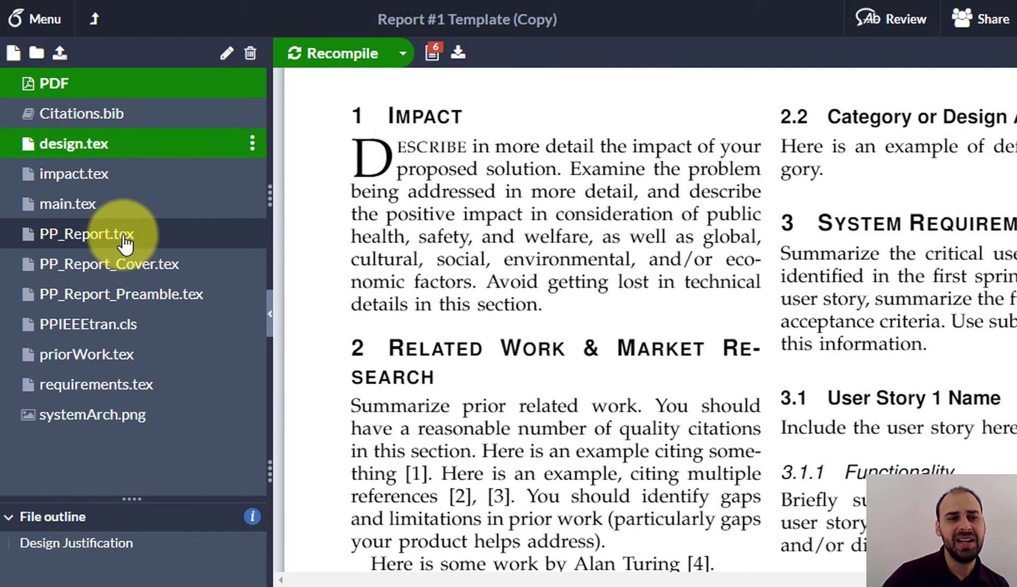
scroll(821, 379, "down", 15)
scroll(598, 369, "down", 3)
scroll(353, 358, "up", 2)
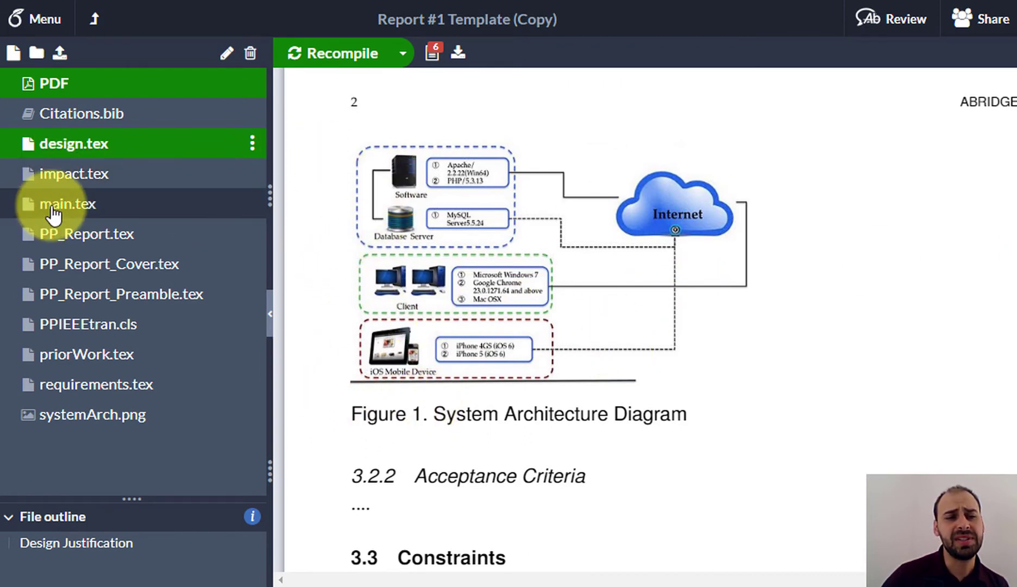
Change \begin{figure} on line 6 to figure*, with line 10's \end updating to match
left_click(79, 146)
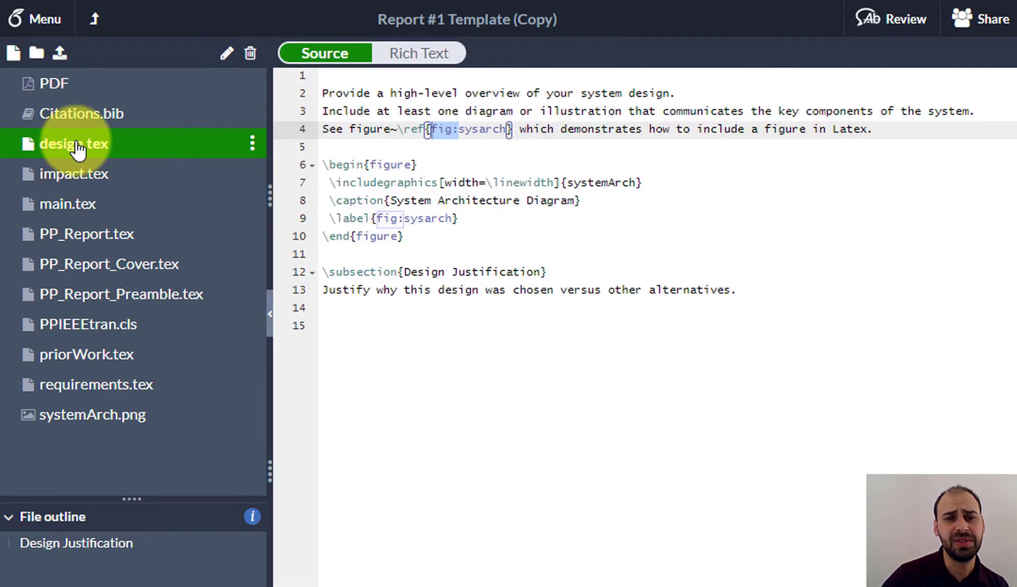
left_click(413, 164)
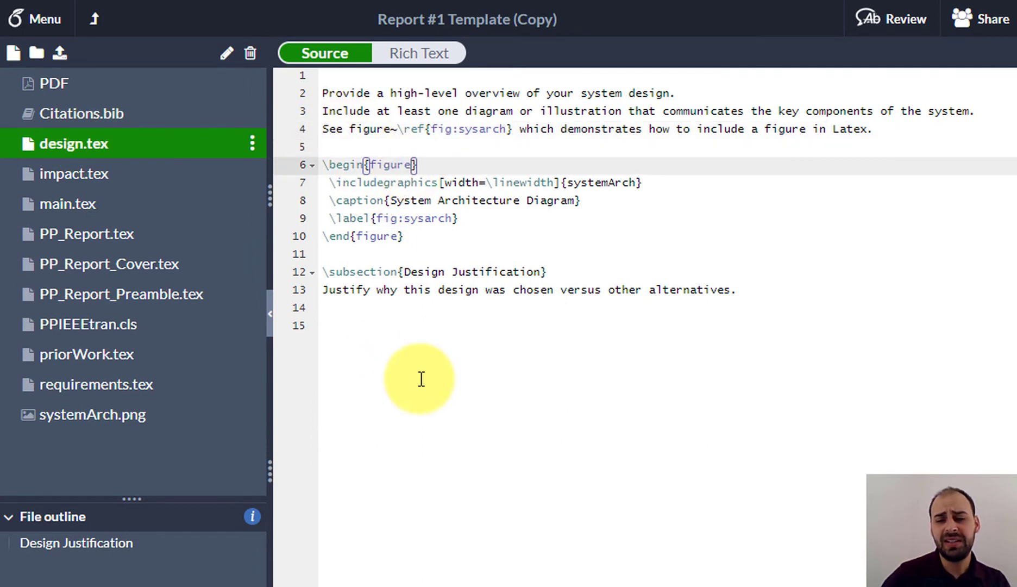
key("Down")
key("Down")
key("Down")
key("Down")
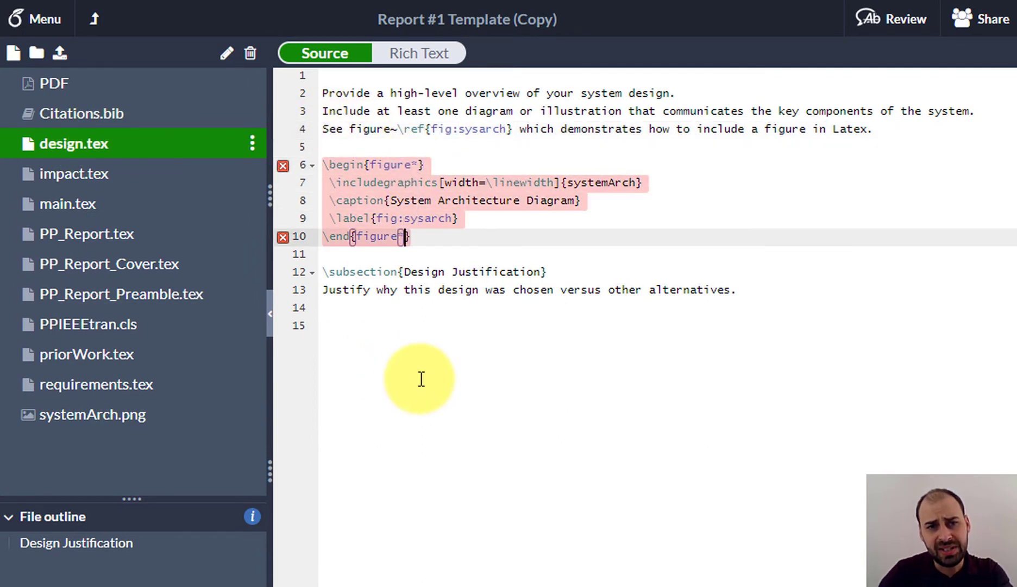
left_click(416, 164)
left_click(402, 236)
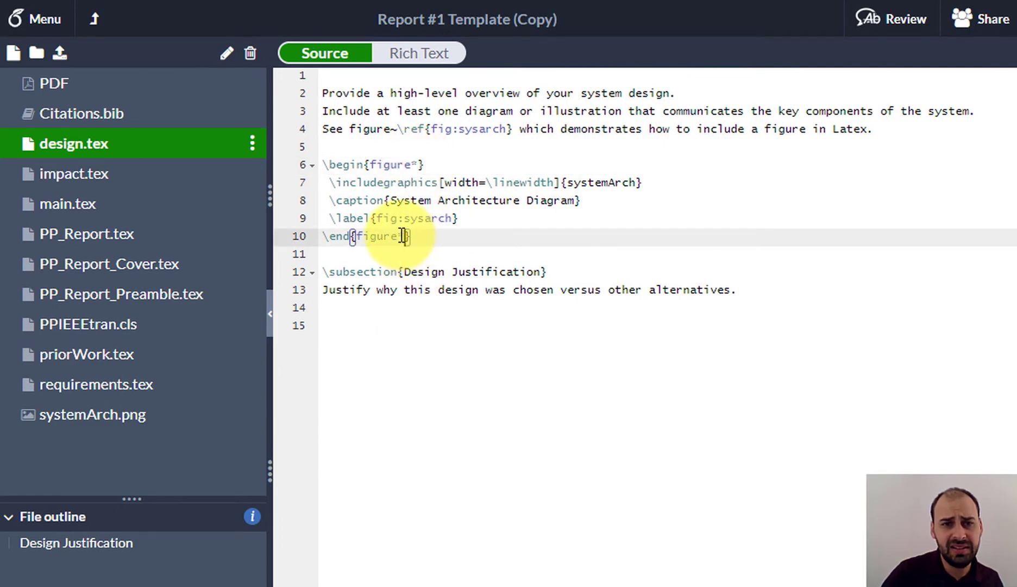
Recompile and scroll the PDF to inspect the figure* System Architecture Diagram
left_click(128, 87)
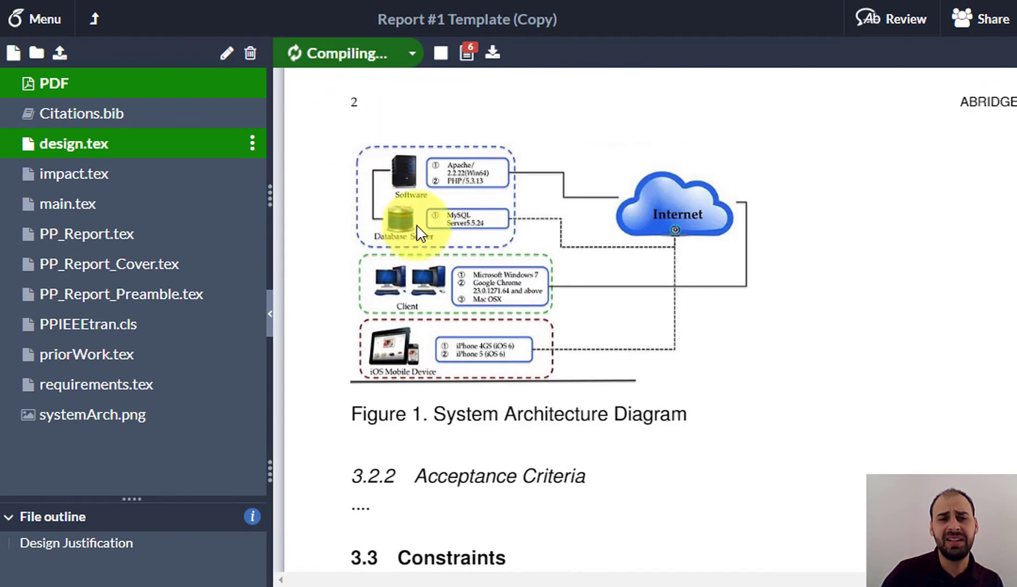
scroll(341, 77, "down", 5)
scroll(688, 236, "down", 6)
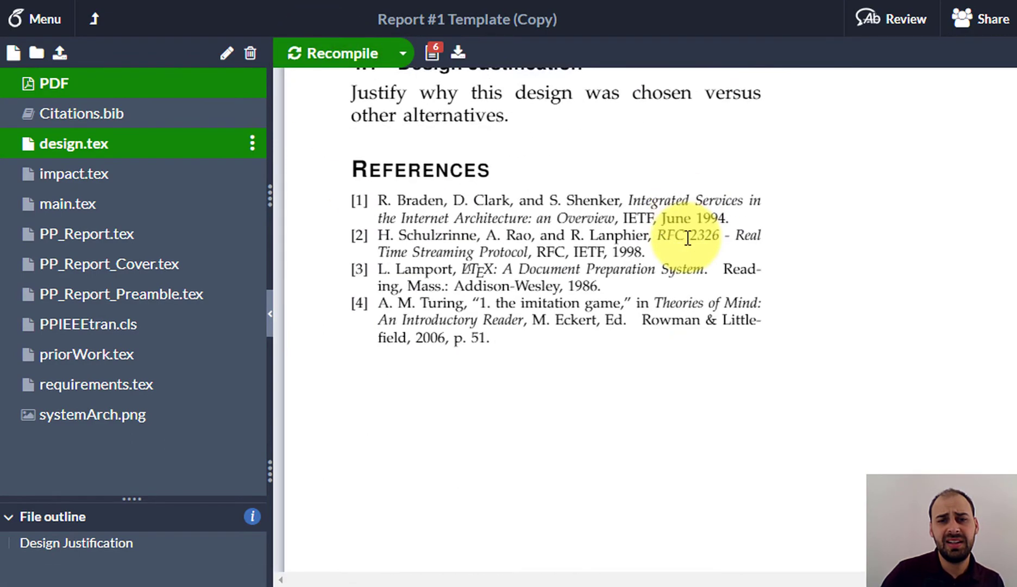
scroll(688, 237, "up", 3)
scroll(688, 238, "up", 12)
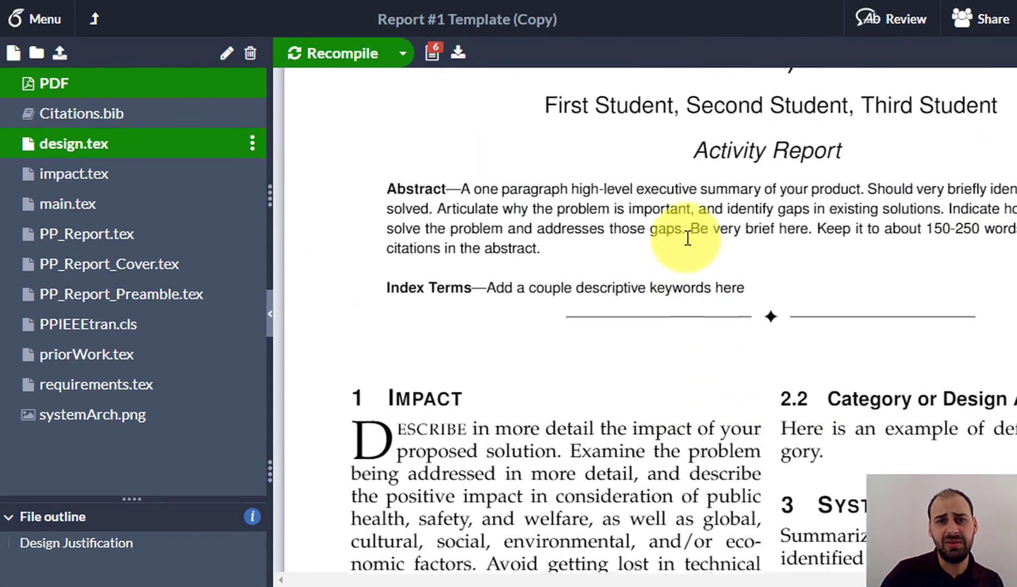
scroll(688, 239, "down", 4)
scroll(688, 239, "down", 10)
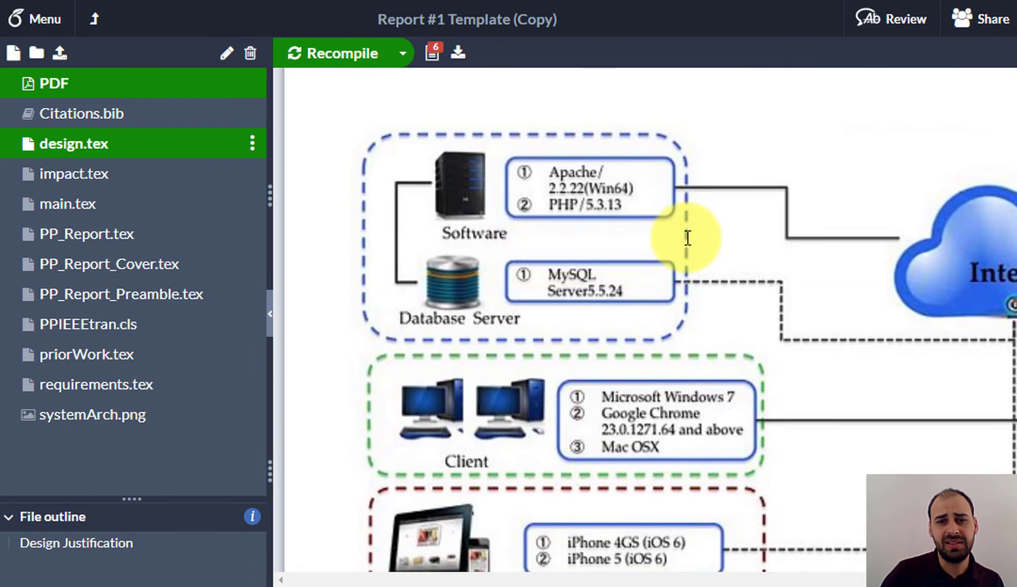
scroll(687, 237, "up", 9)
scroll(689, 239, "down", 3)
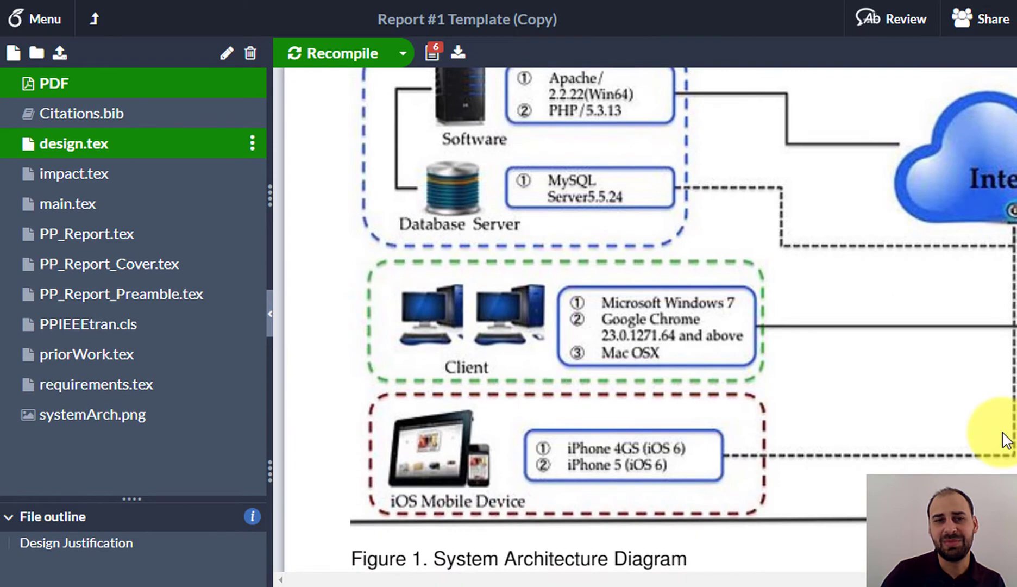
scroll(999, 426, "up", 3)
scroll(935, 424, "down", 5)
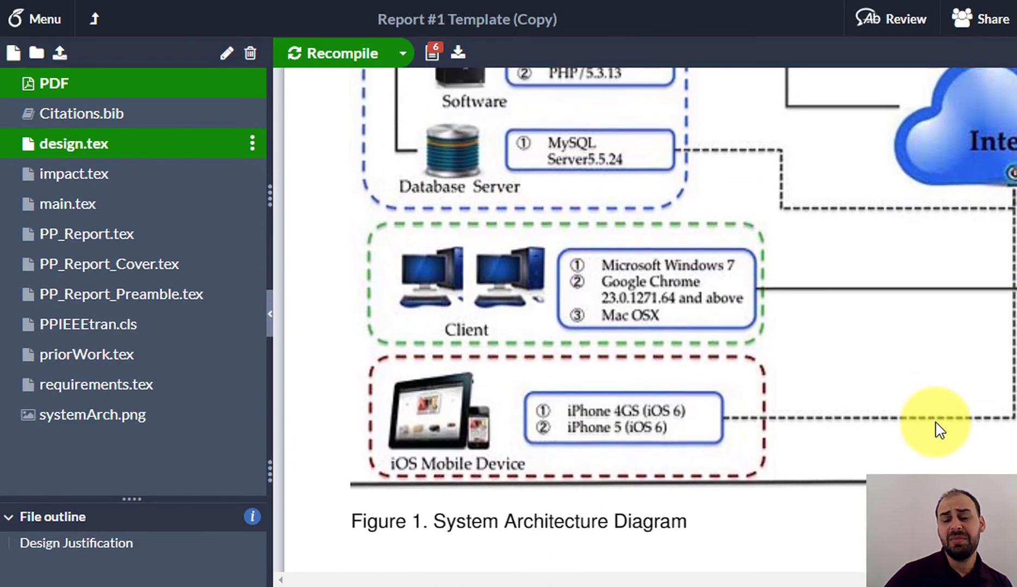
scroll(940, 429, "up", 1)
scroll(939, 429, "up", 1)
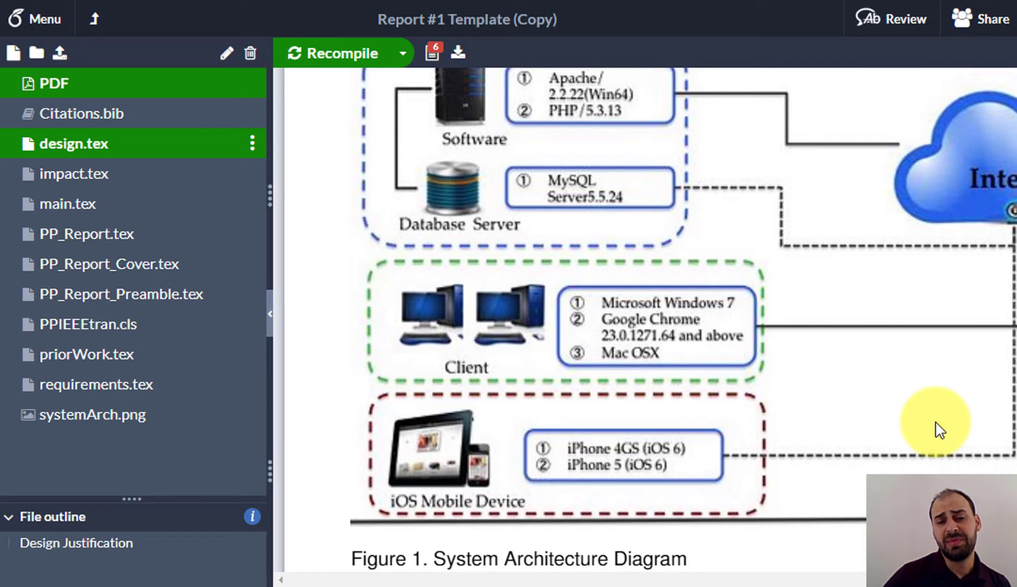
scroll(988, 217, "up", 3)
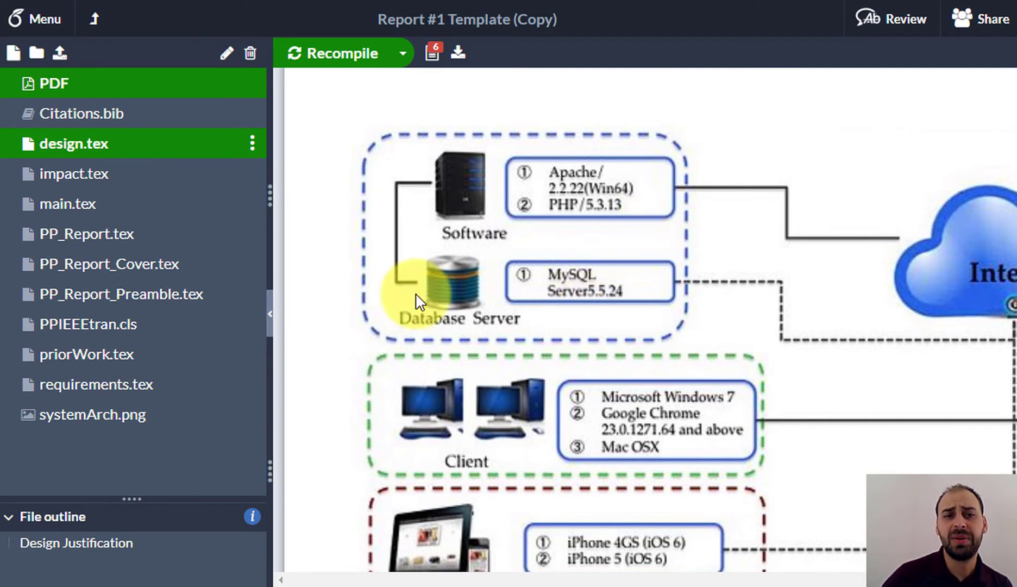
Remove the star so lines 6 and 10 use plain figure, then switch to the tables tutorial
left_click(99, 148)
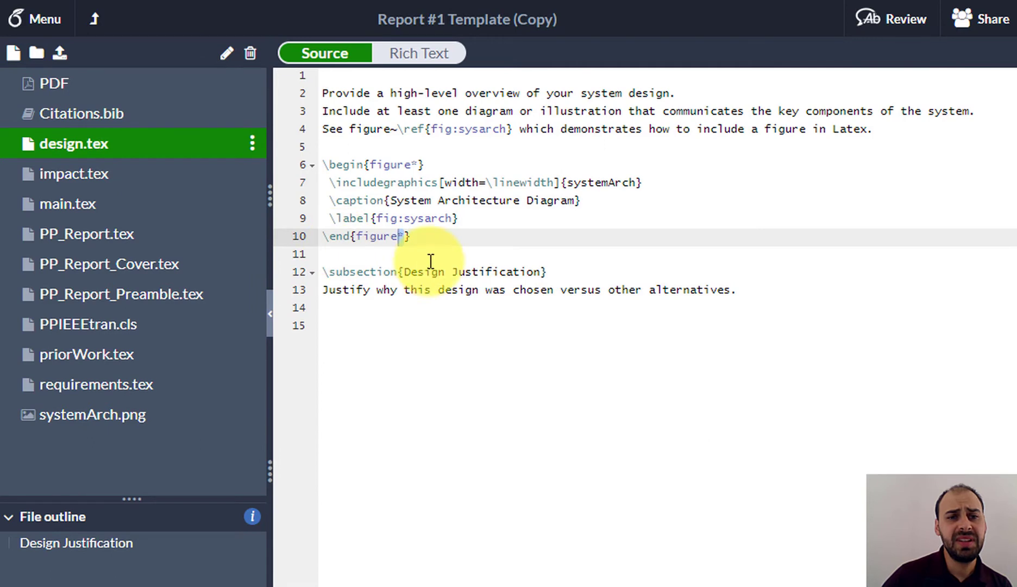
left_click(416, 165)
type("*")
left_click(405, 236)
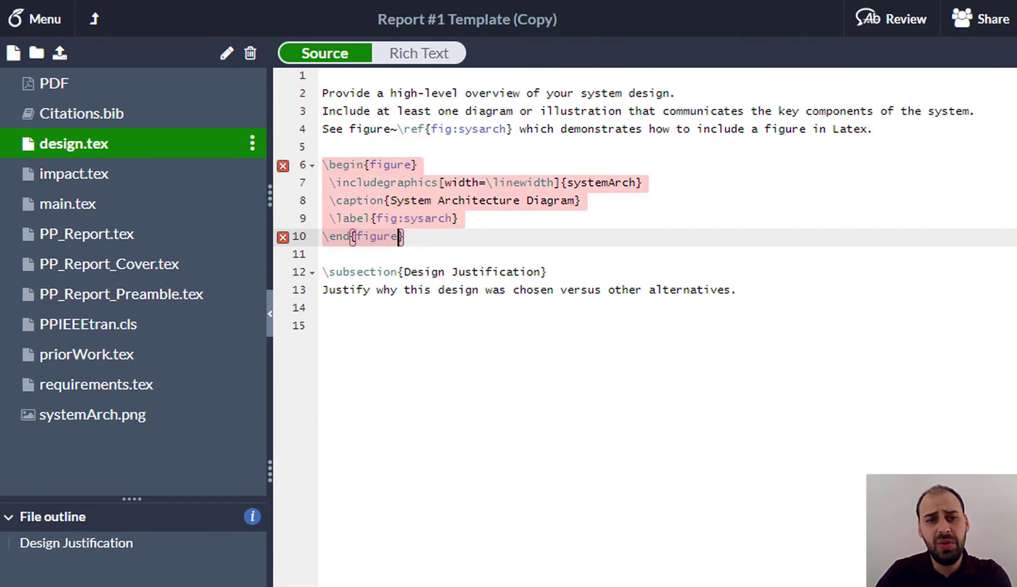
key("BackSpace")
mouse_move(750, 585)
left_click(950, 522)
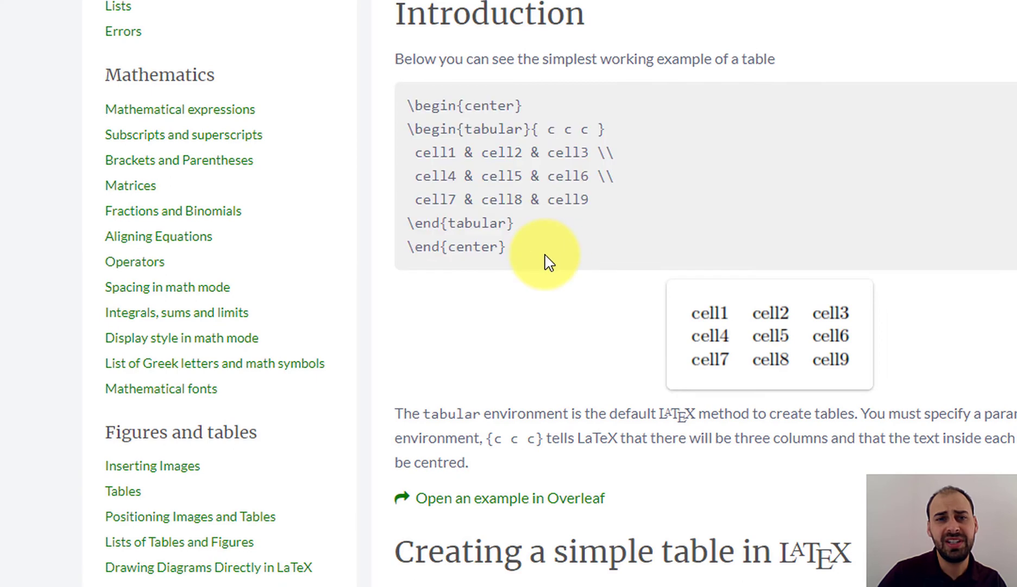
Copy the center/tabular example code from the Tables documentation and return to Overleaf
left_click_drag(545, 257, 391, 97)
right_click(461, 118)
left_click(494, 132)
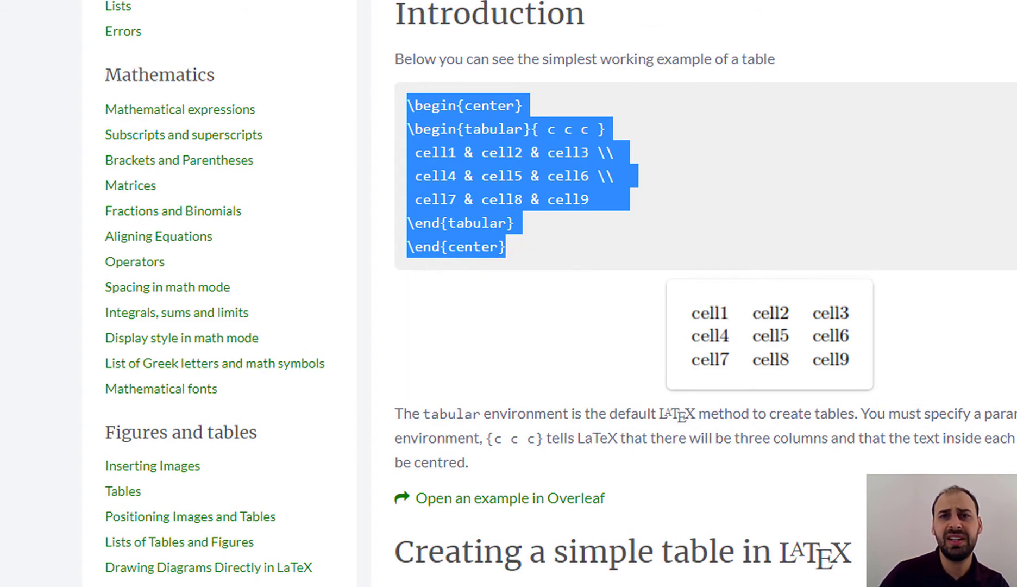
key("alt+Tab")
Paste the centered three-column tabular example onto line 15 under Design Justification
left_click(439, 356)
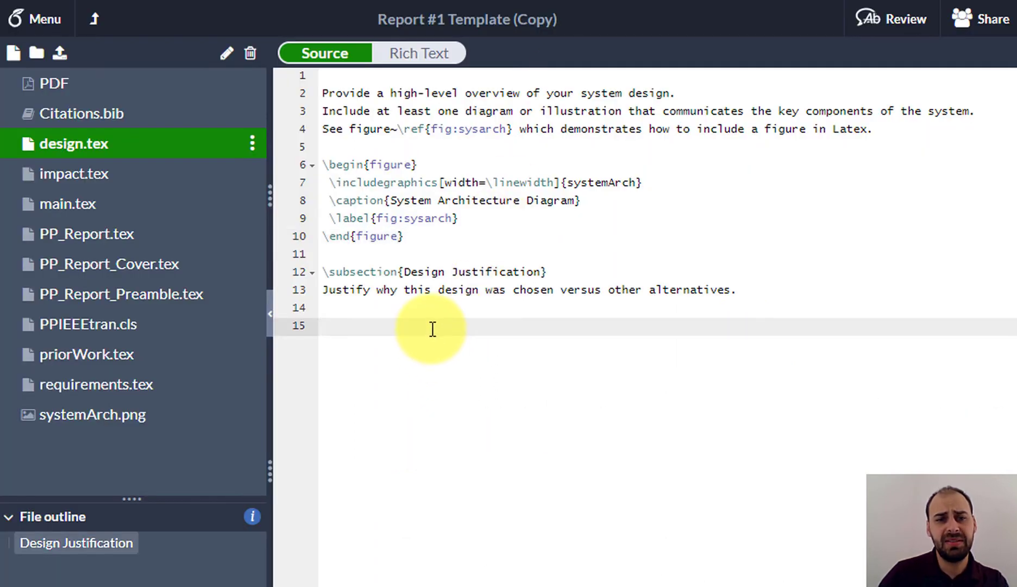
key("ctrl+v")
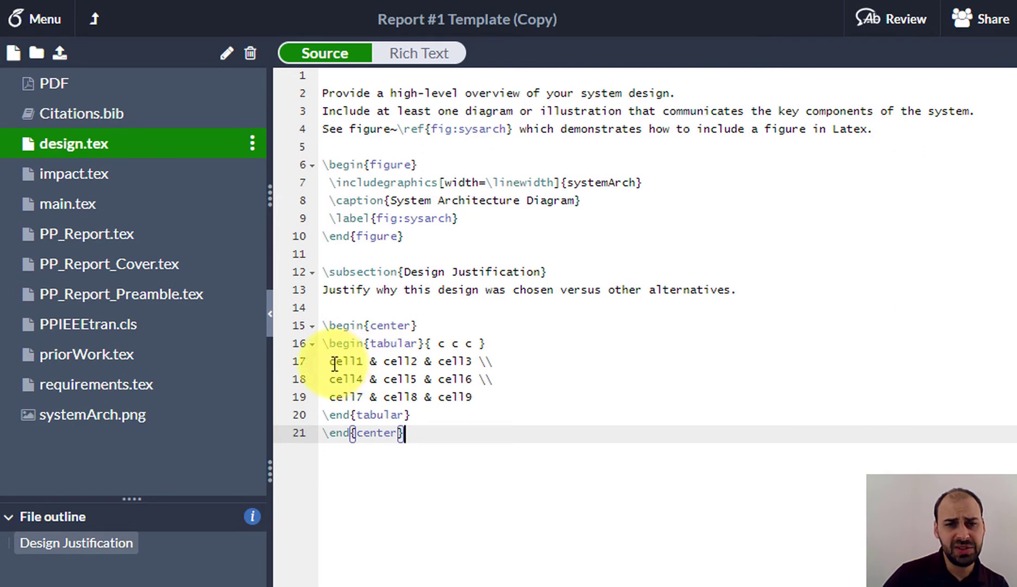
scroll(442, 332, "down", 1)
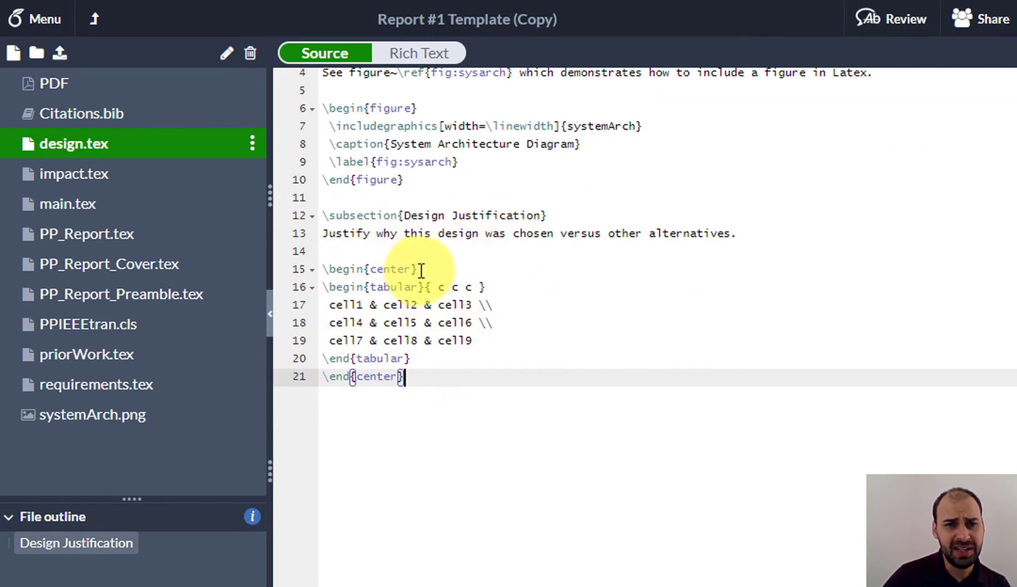
left_click_drag(417, 269, 322, 268)
left_click(427, 286)
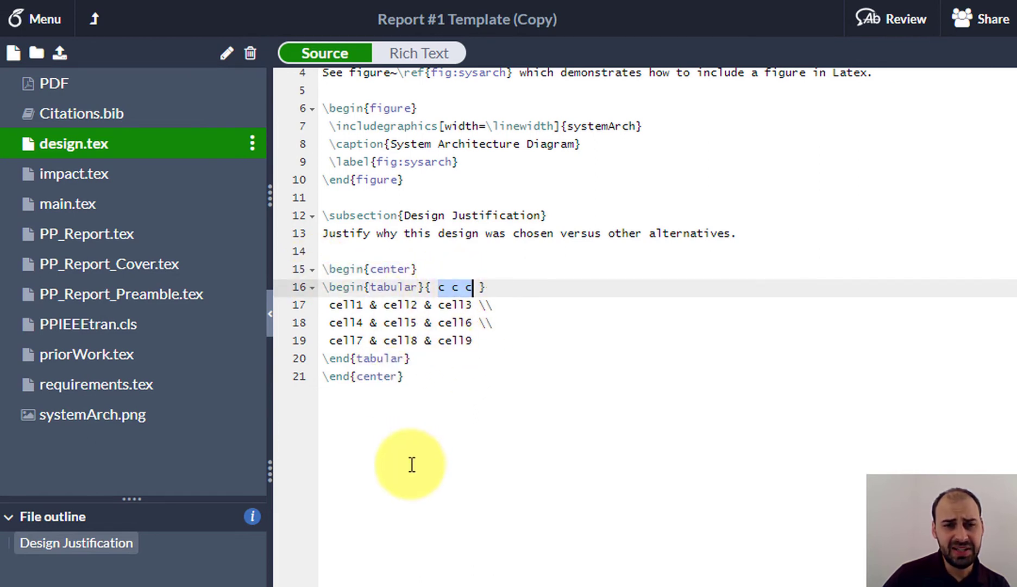
Inspect the pasted cell rows, their & separators and \\ row breaks, then show the PDF
left_click_drag(331, 305, 485, 341)
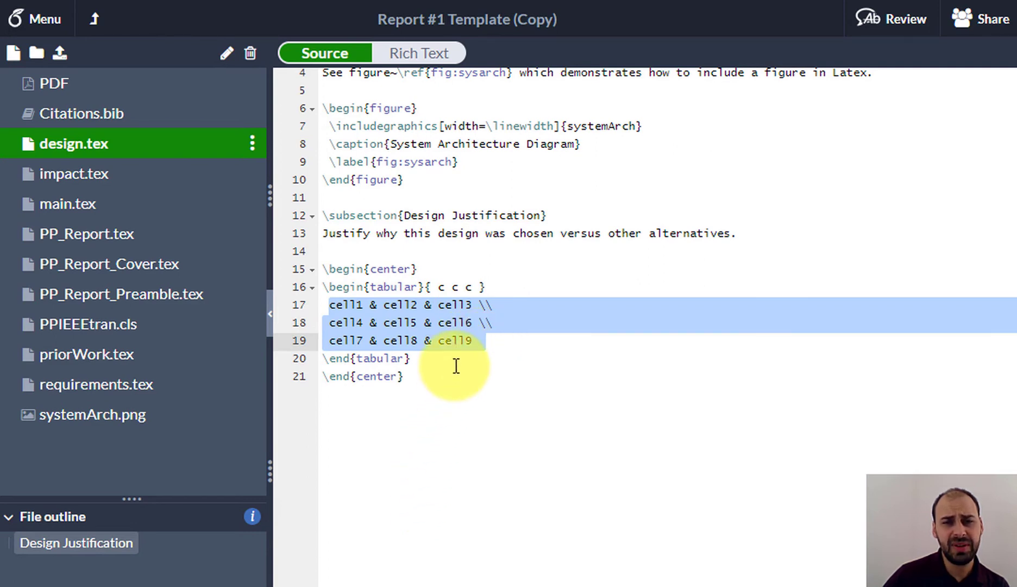
left_click(458, 359)
left_click(489, 304)
double_click(480, 305)
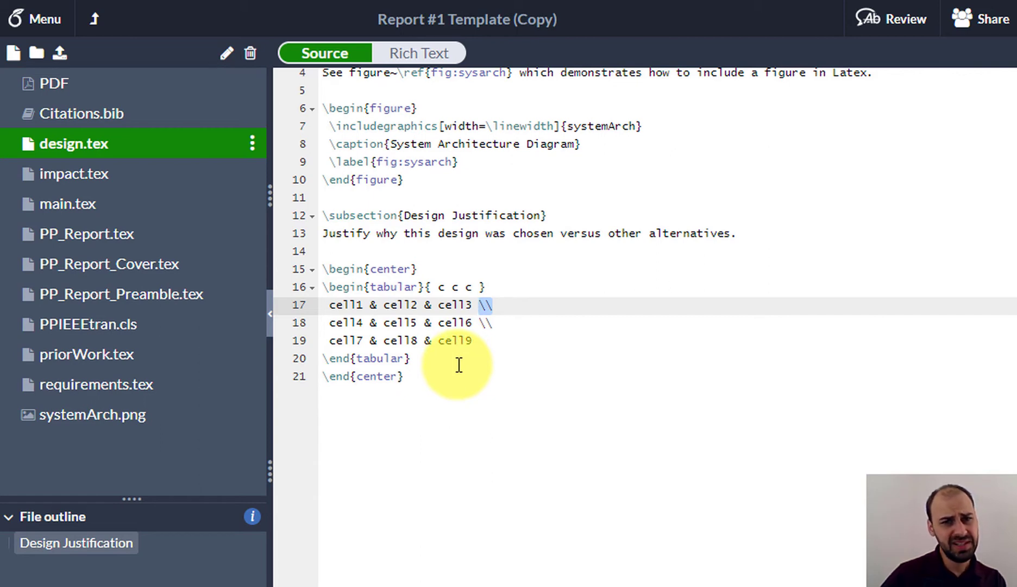
double_click(373, 304)
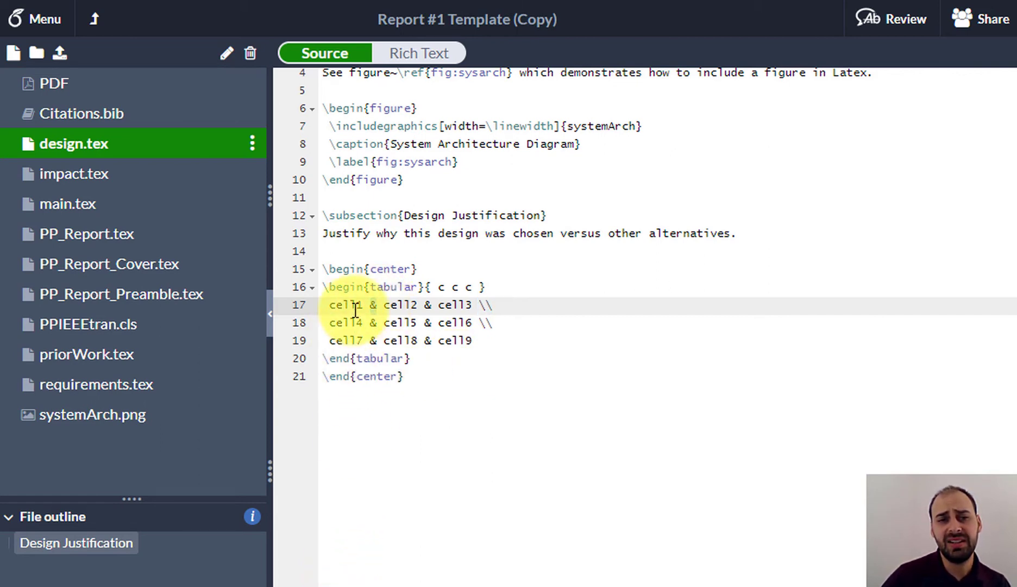
left_click_drag(339, 308, 488, 307)
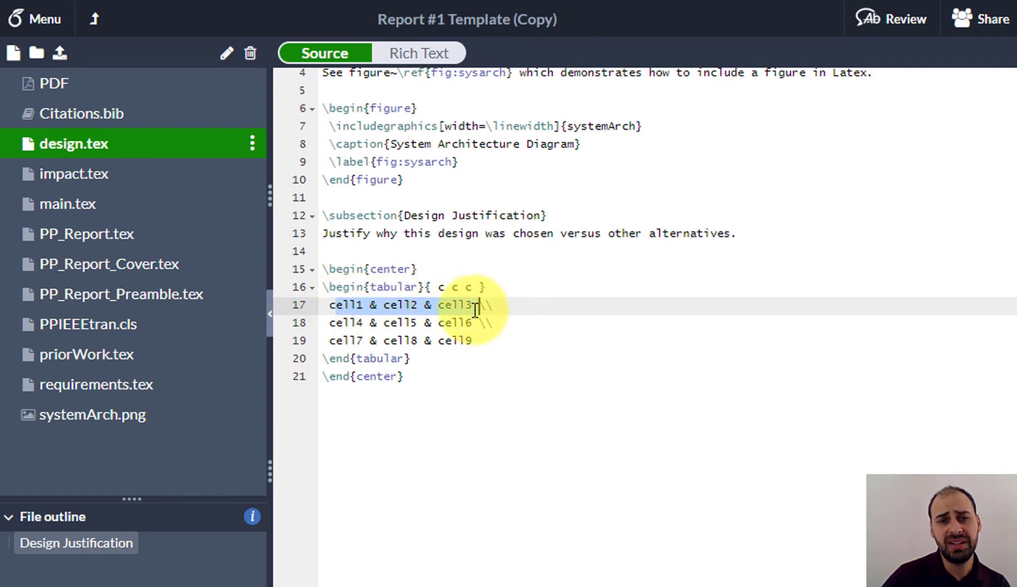
left_click(331, 306)
double_click(399, 305)
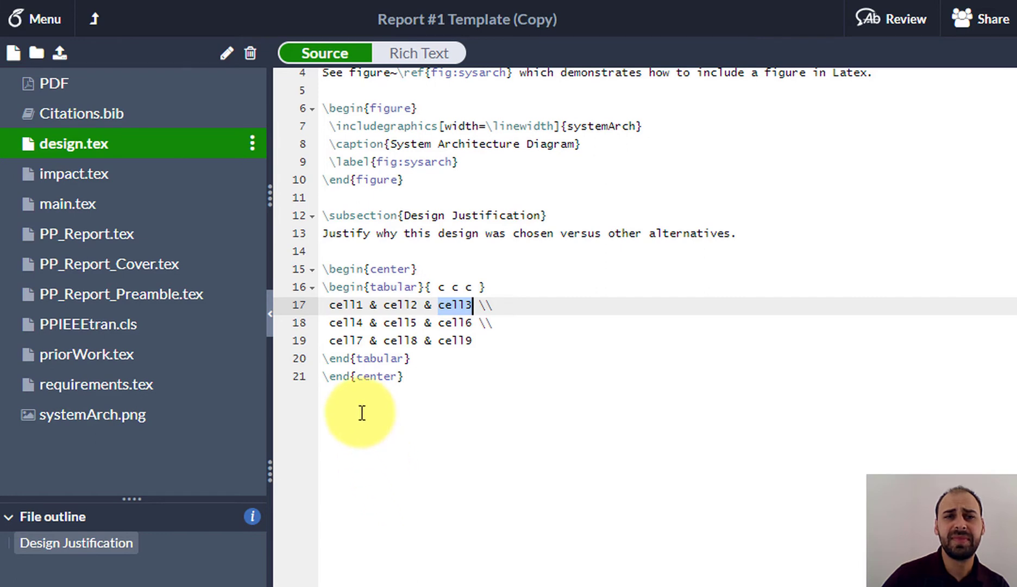
left_click(67, 95)
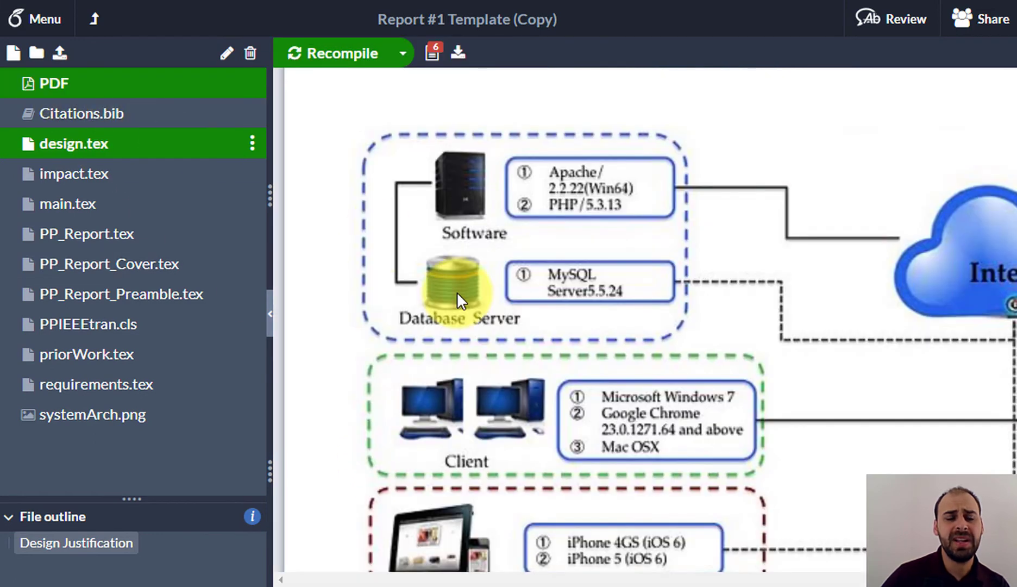
Recompile and scroll to the cell1–cell9 3×3 table under 4.1 Design Justification
left_click(347, 55)
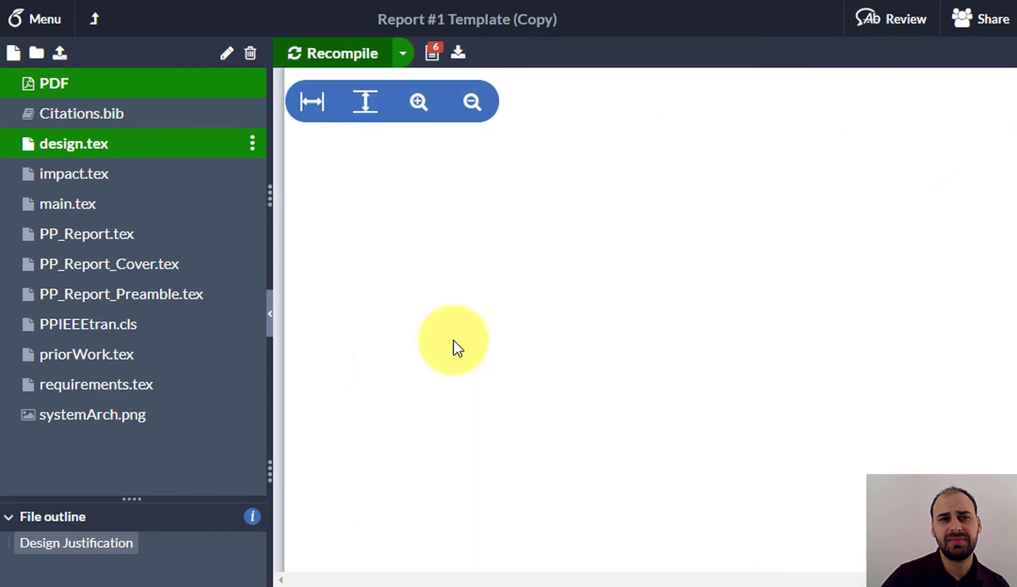
scroll(454, 345, "down", 10)
scroll(455, 342, "up", 15)
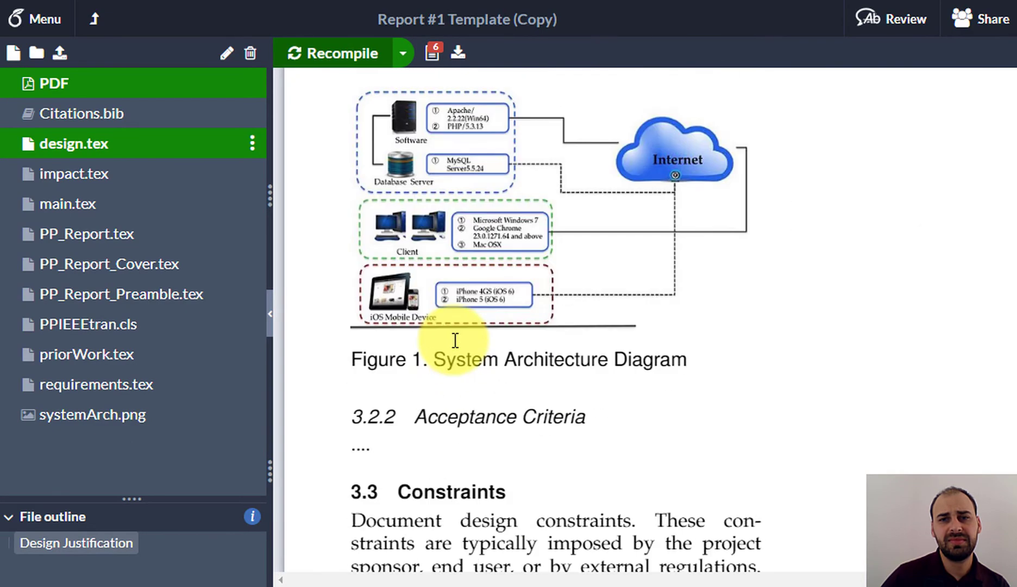
scroll(455, 339, "up", 5)
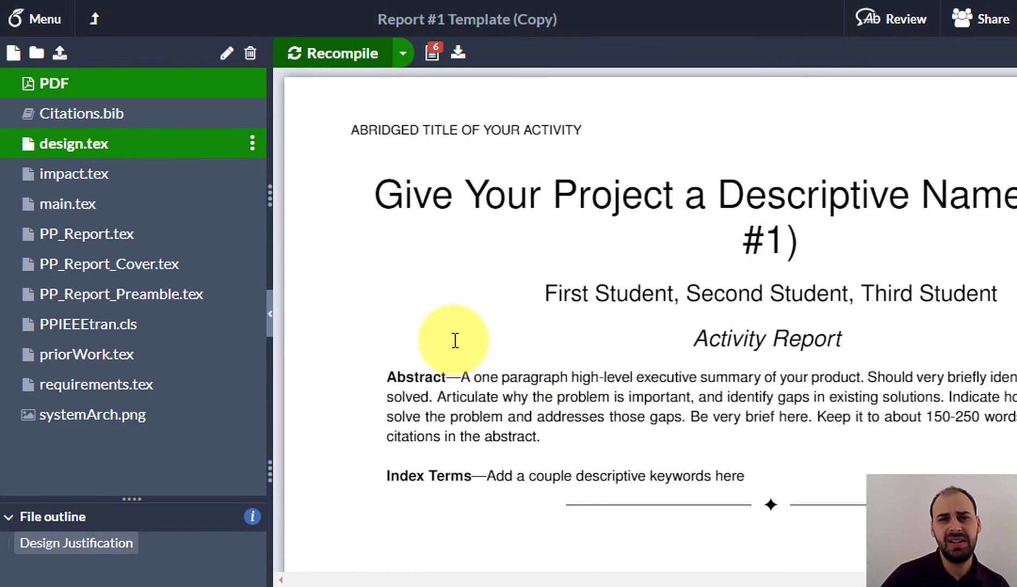
scroll(455, 342, "down", 20)
scroll(462, 331, "up", 3)
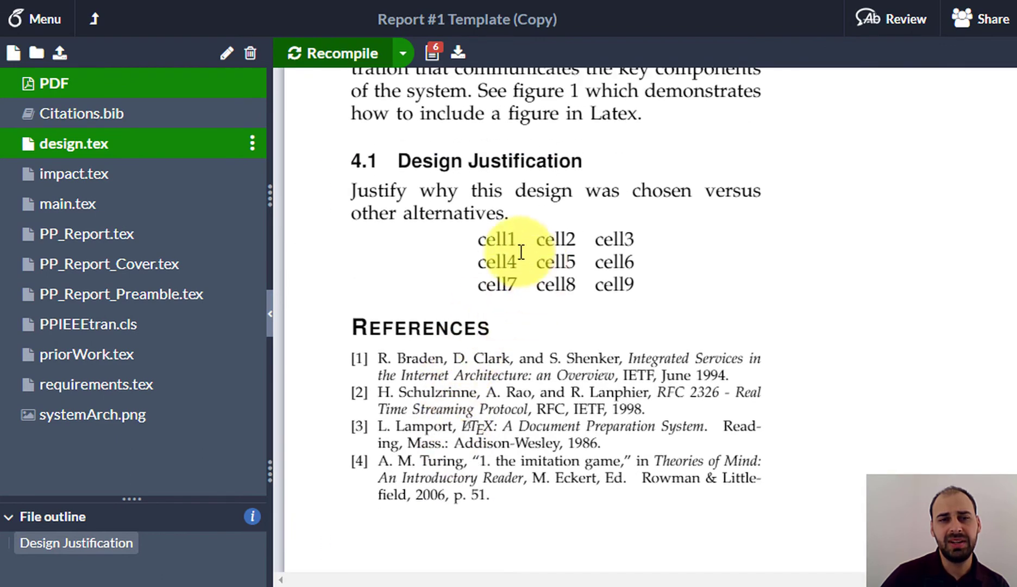
left_click_drag(486, 239, 633, 284)
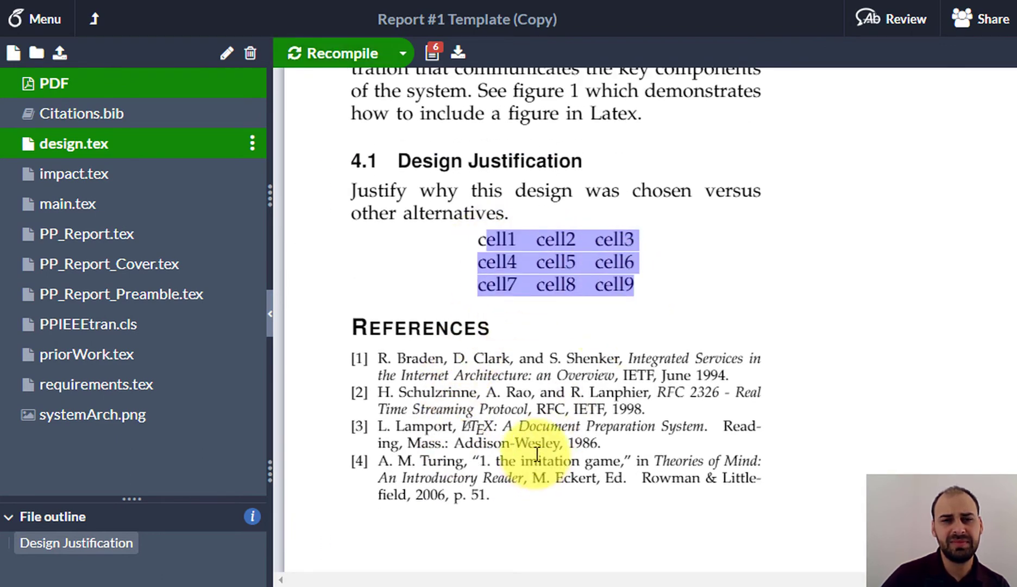
left_click(400, 358)
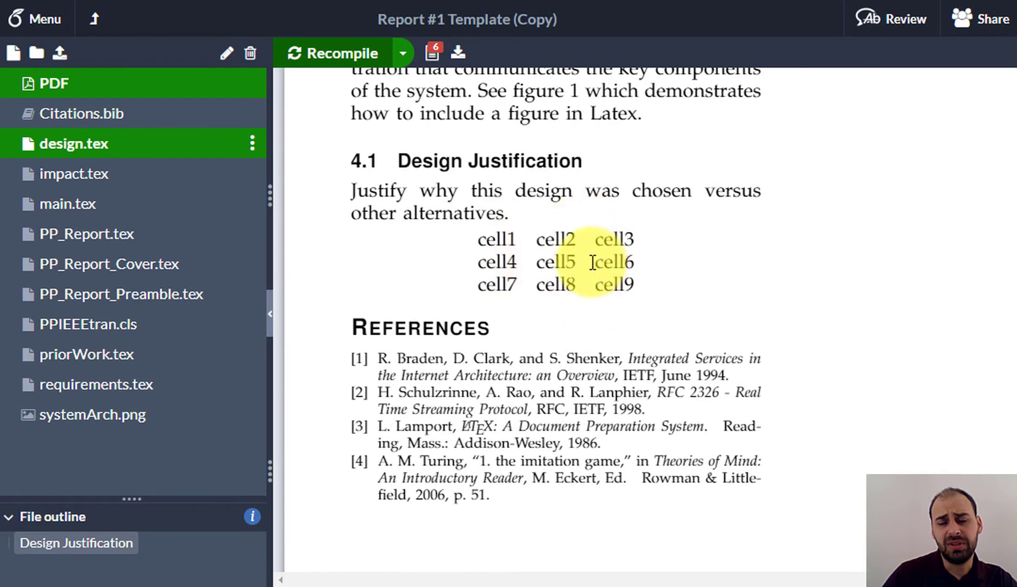
Change the tabular column spec to c|c|c and recompile to show vertical column lines
left_click(68, 149)
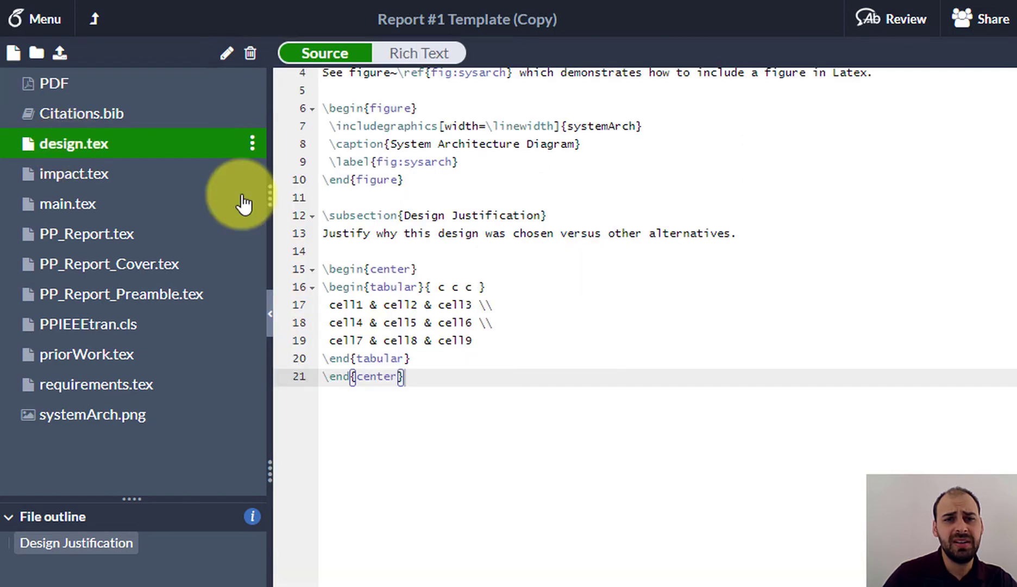
left_click(450, 286)
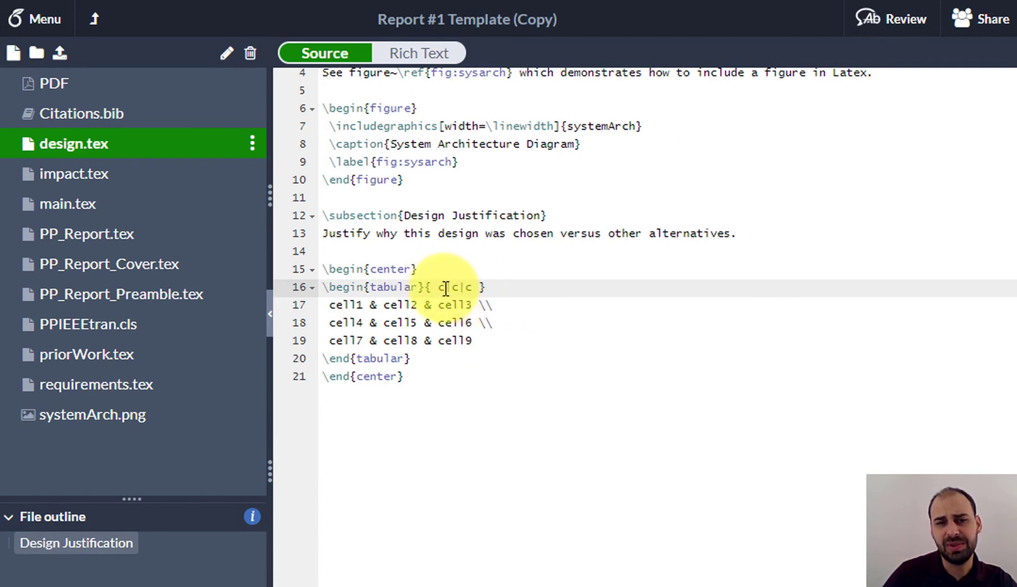
left_click(68, 84)
left_click(329, 54)
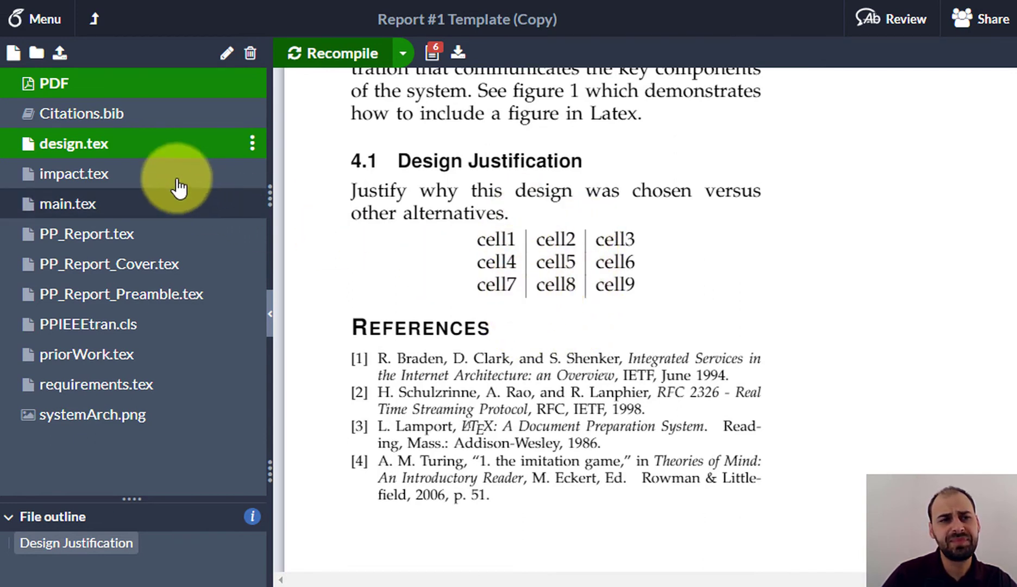
left_click(116, 154)
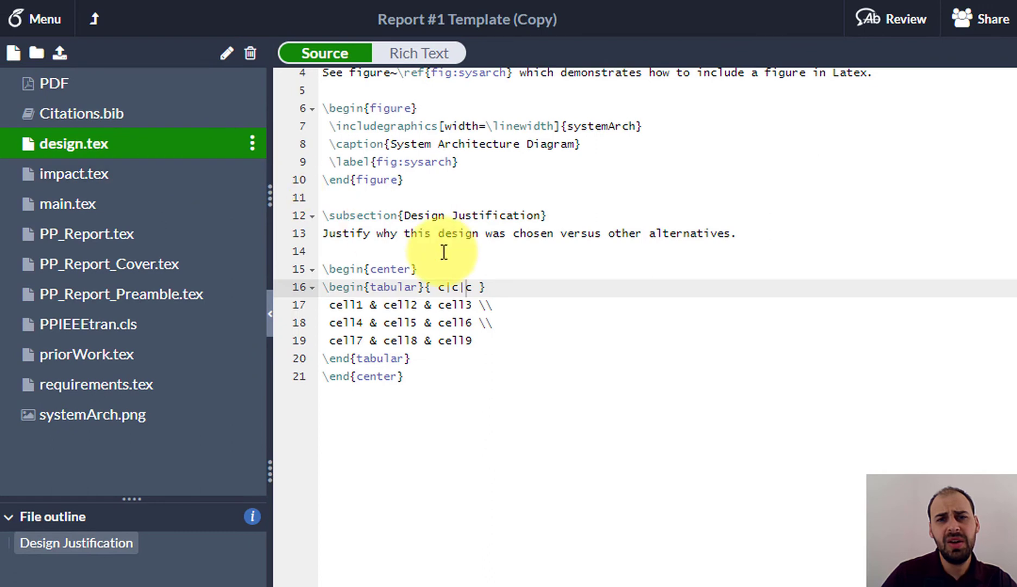
Add \hline rules after the cell1–cell3 and cell4–cell6 rows of the table
left_click(506, 304)
key("Return")
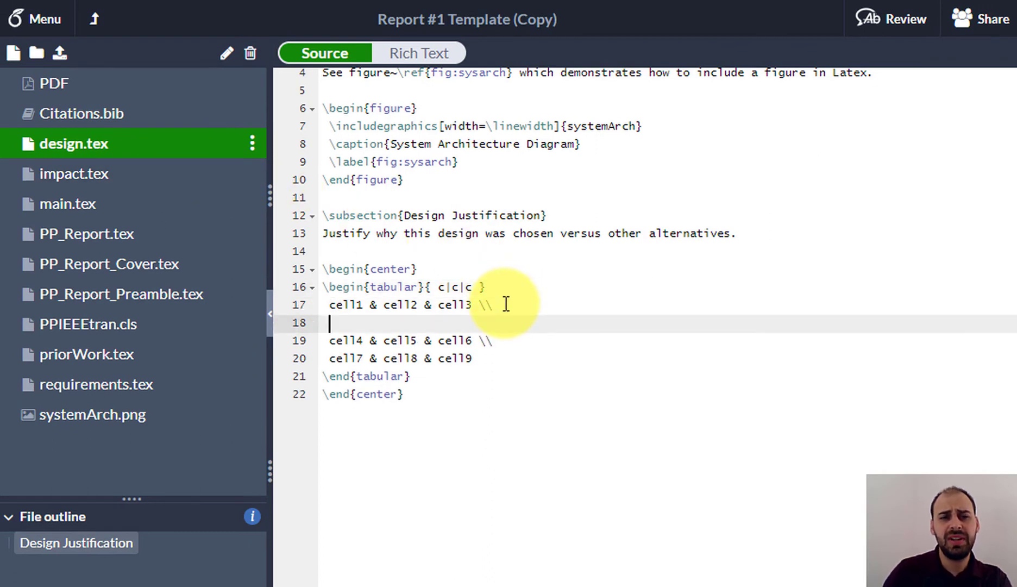
type("\\h")
key("Return")
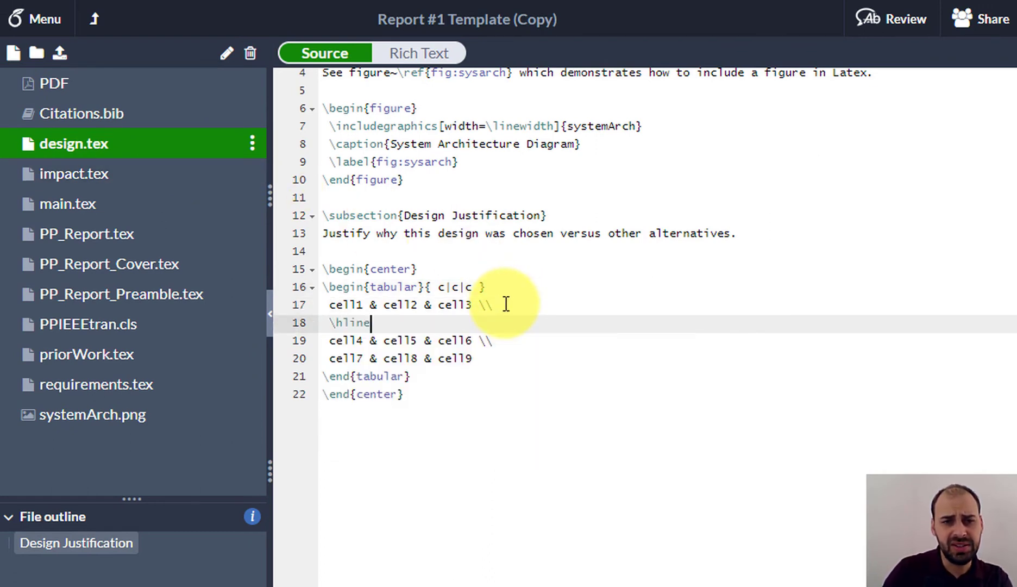
left_click_drag(371, 323, 321, 323)
left_click(511, 342)
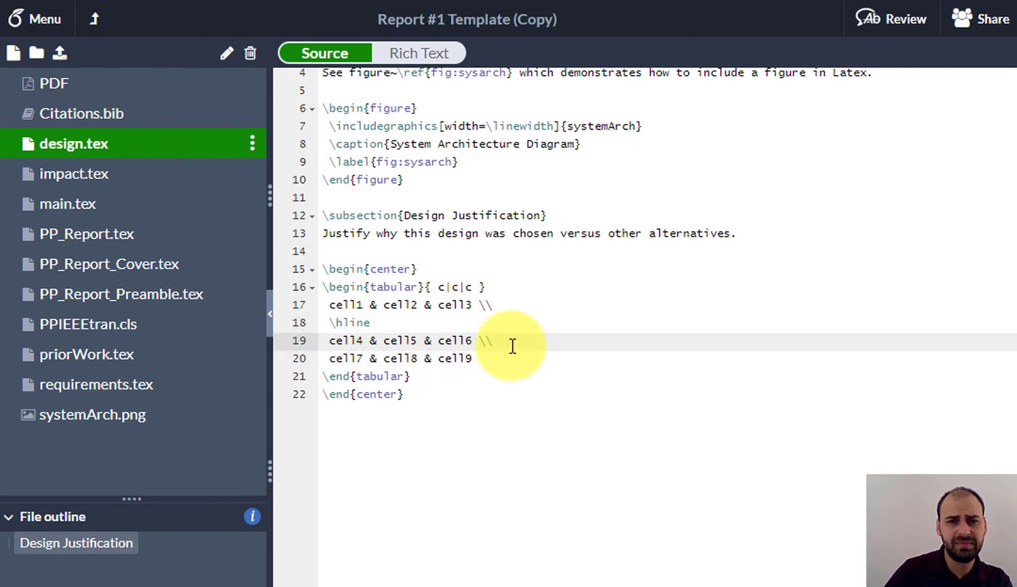
key("Return")
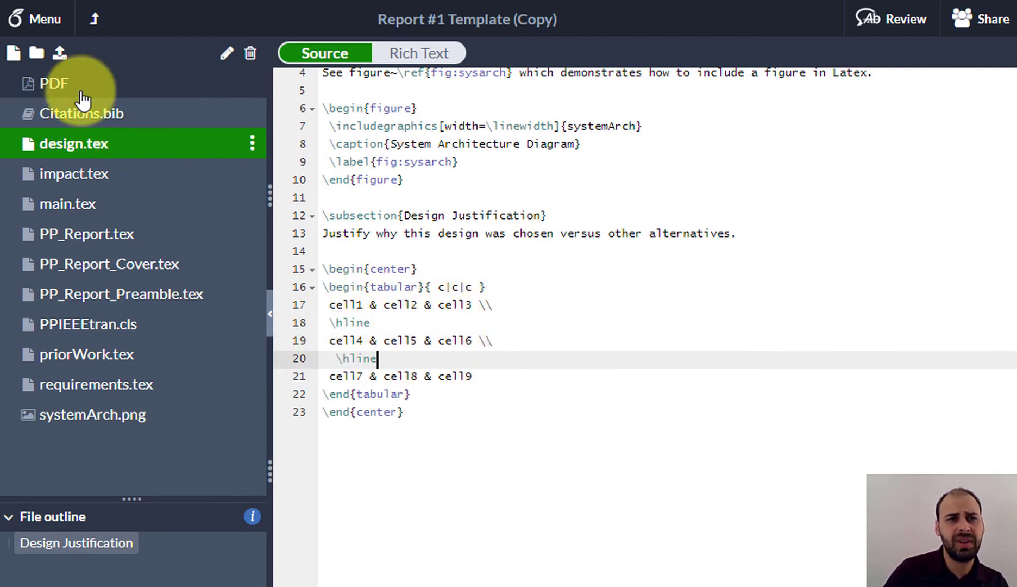
Recompile, then scroll through the Tables guide examples and the fully gridded cell table
left_click(81, 99)
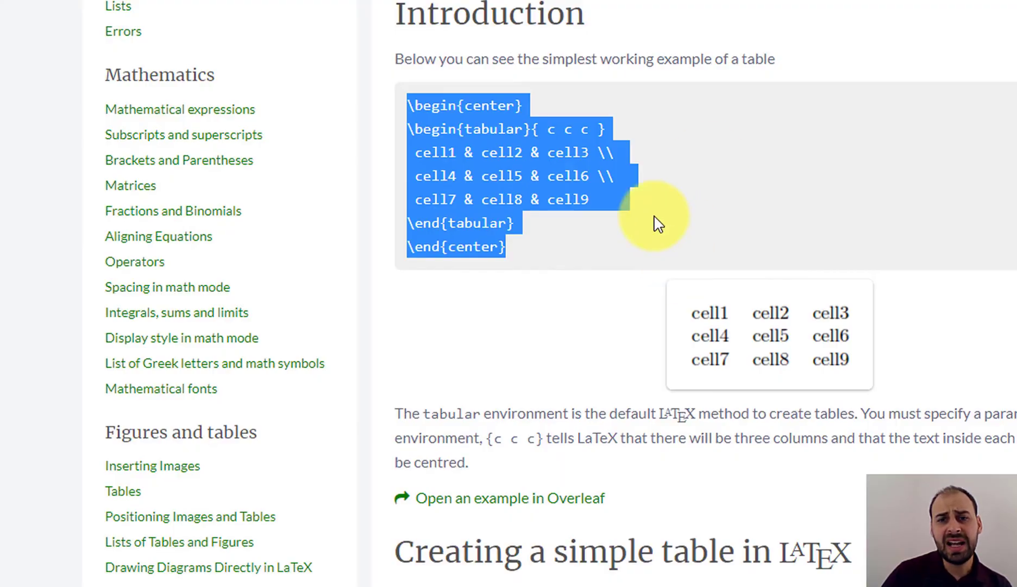
scroll(657, 222, "down", 8)
scroll(618, 225, "down", 20)
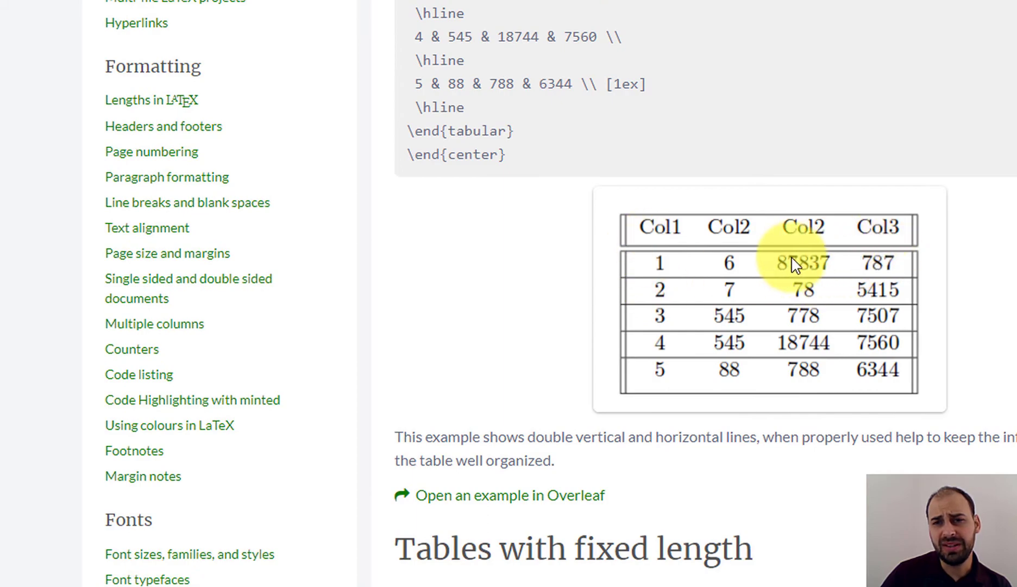
scroll(810, 314, "down", 10)
scroll(816, 317, "down", 20)
scroll(690, 318, "down", 10)
scroll(633, 181, "up", 5)
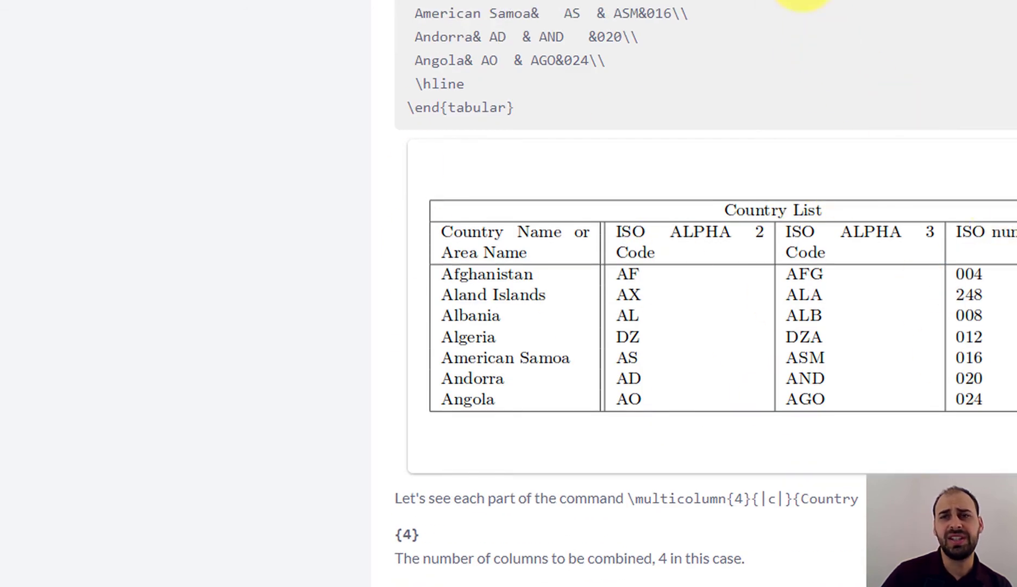
scroll(722, 177, "down", 3)
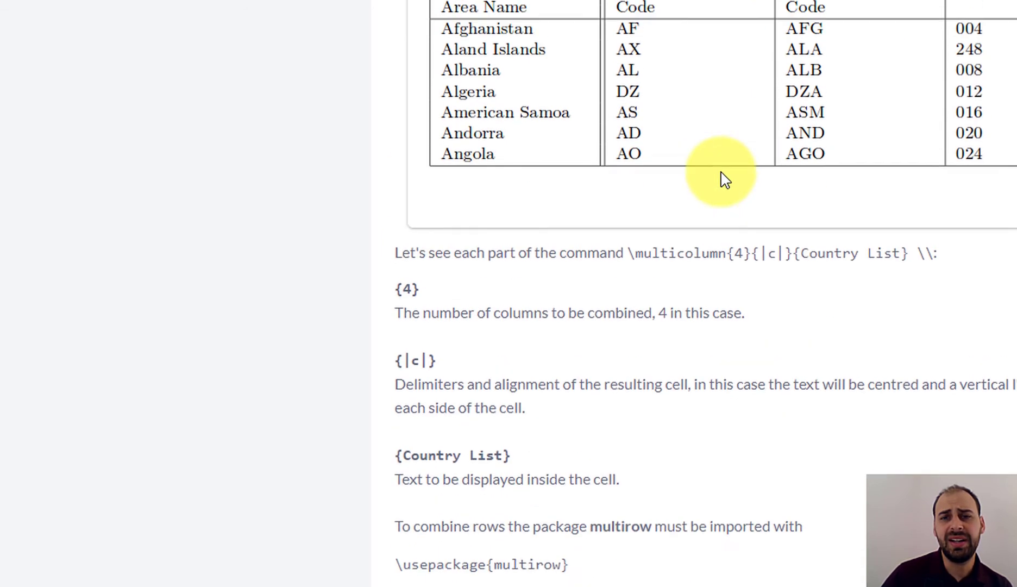
scroll(722, 177, "up", 6)
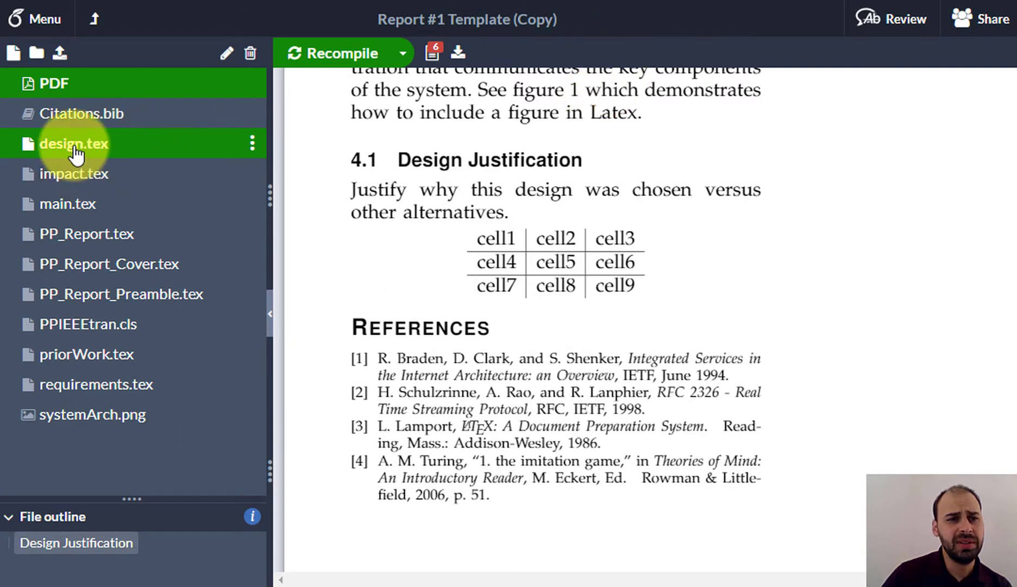
Wrap cell1, cell2 and cell3 on line 17 in \textbf{}, reusing the command by pasting
left_click(33, 145)
left_click(330, 305)
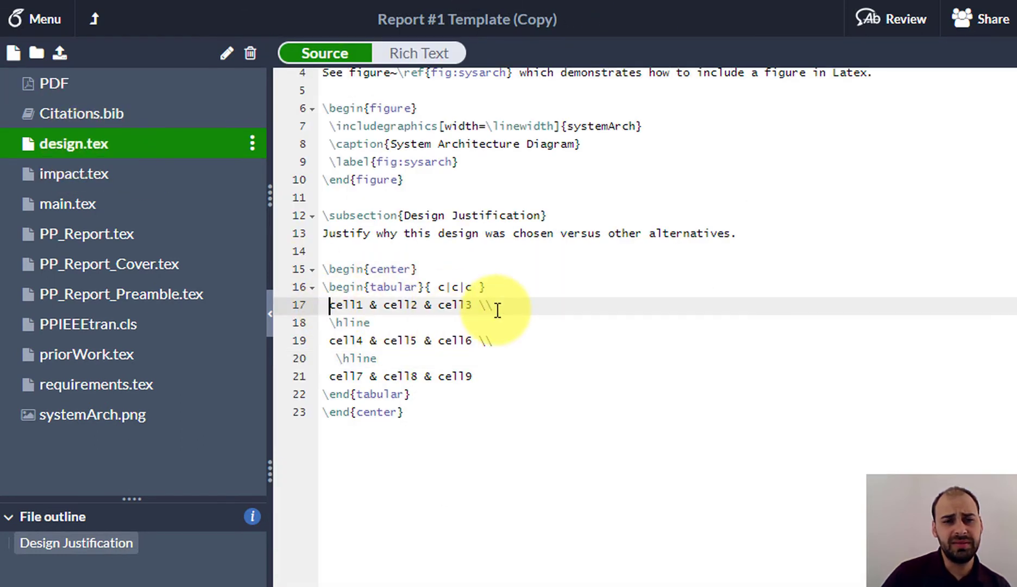
type("\\text")
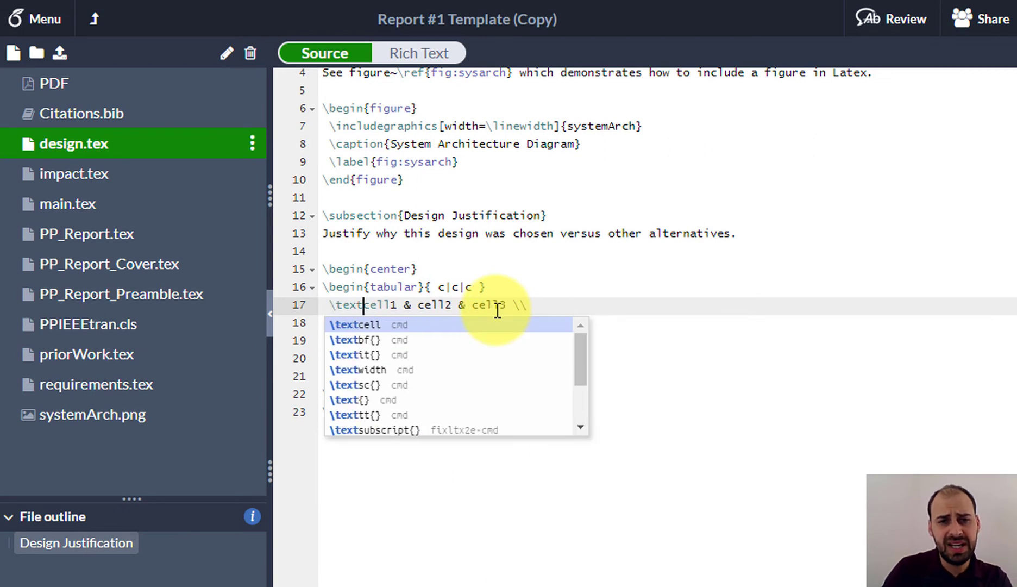
type("bf{")
key("Return")
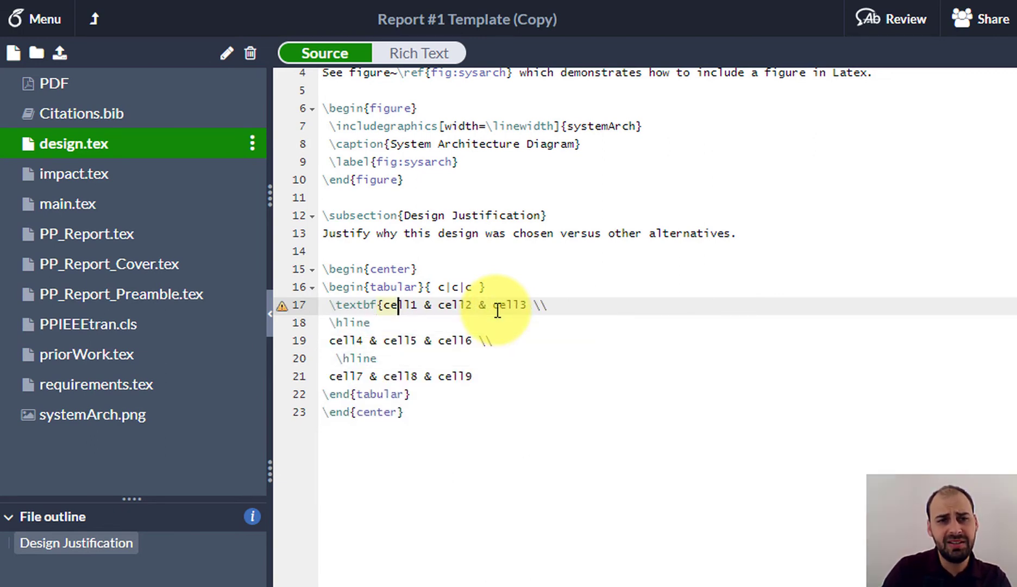
type("}")
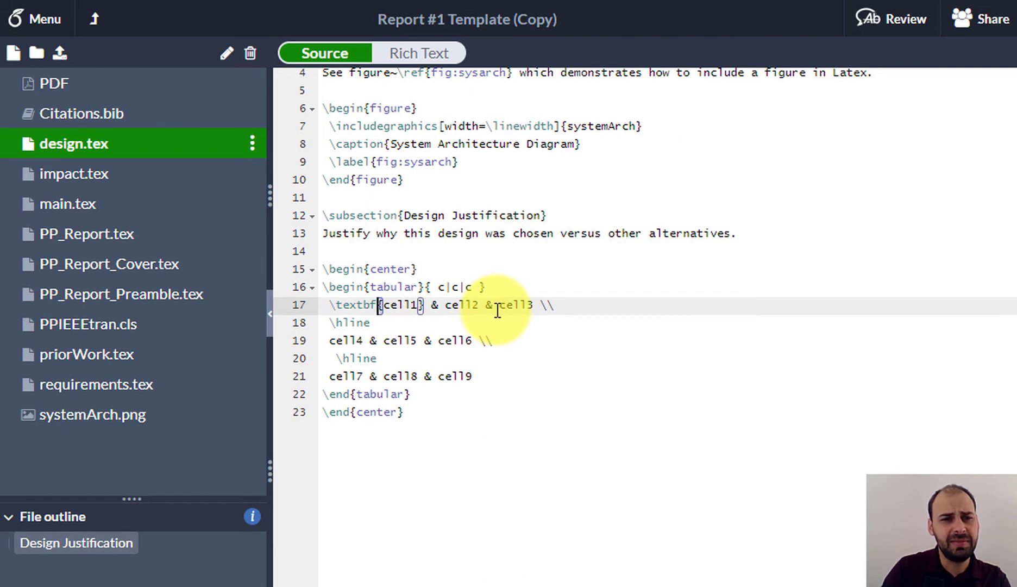
key("ctrl+shift+Left")
key("Right")
key("Right")
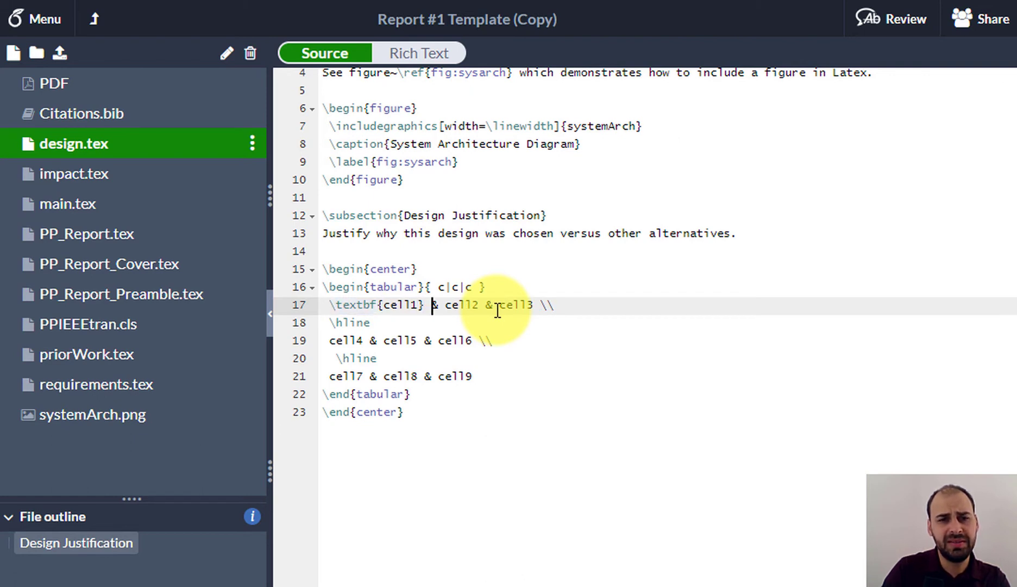
type("\\textbf{")
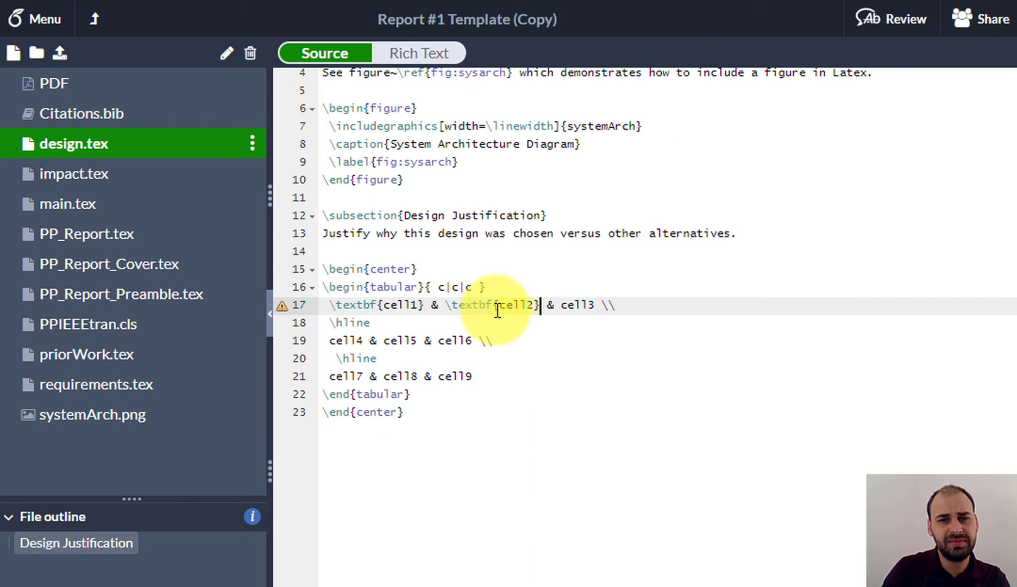
key("Right")
key("Right")
type("\\textbf{")
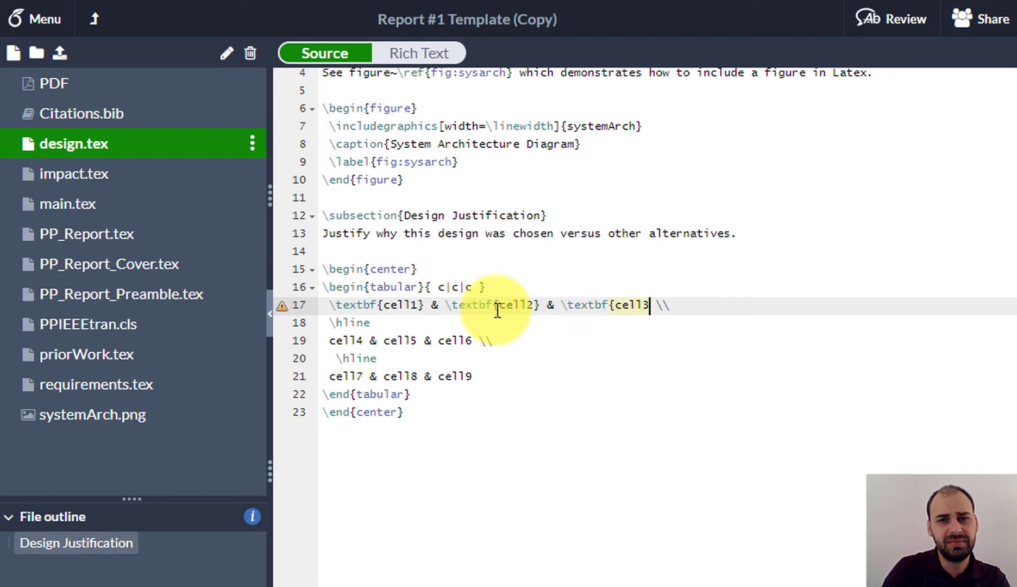
Recompile and check the bold first table row in the PDF preview
left_click(117, 87)
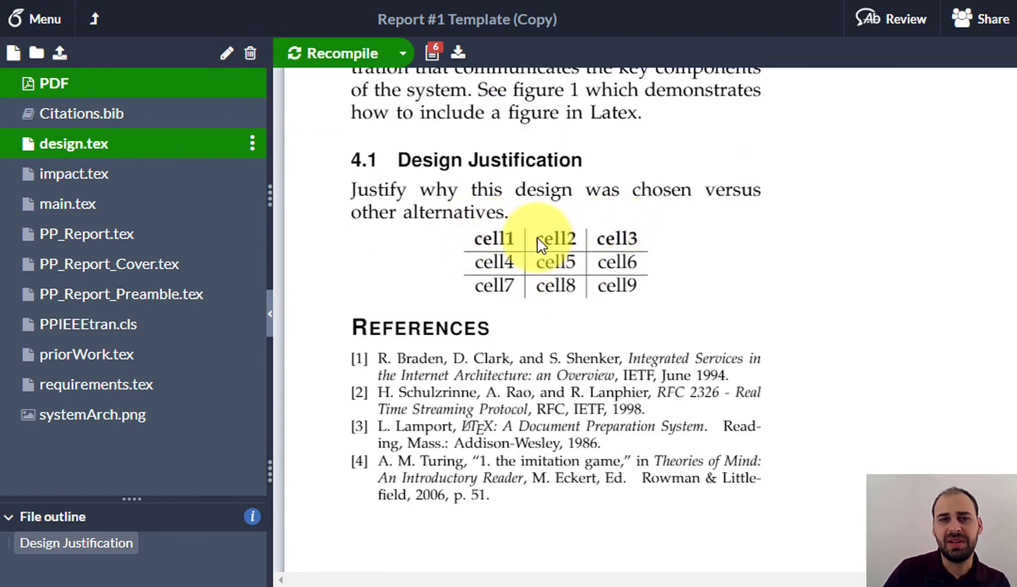
double_click(609, 233)
left_click(97, 84)
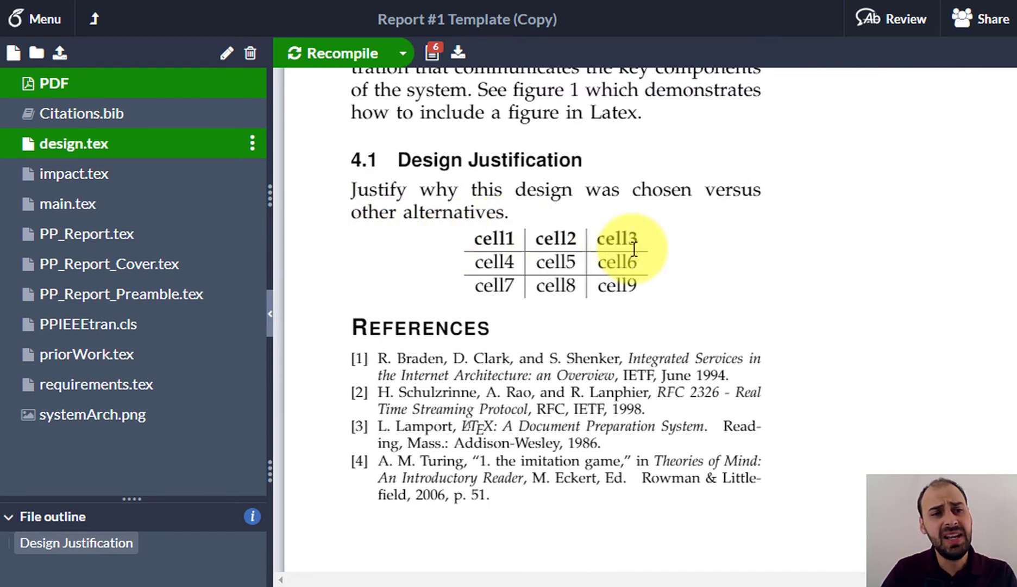
Glance at the presentation's Topics slide, then return to the Overleaf editor
mouse_move(831, 586)
left_click(961, 464)
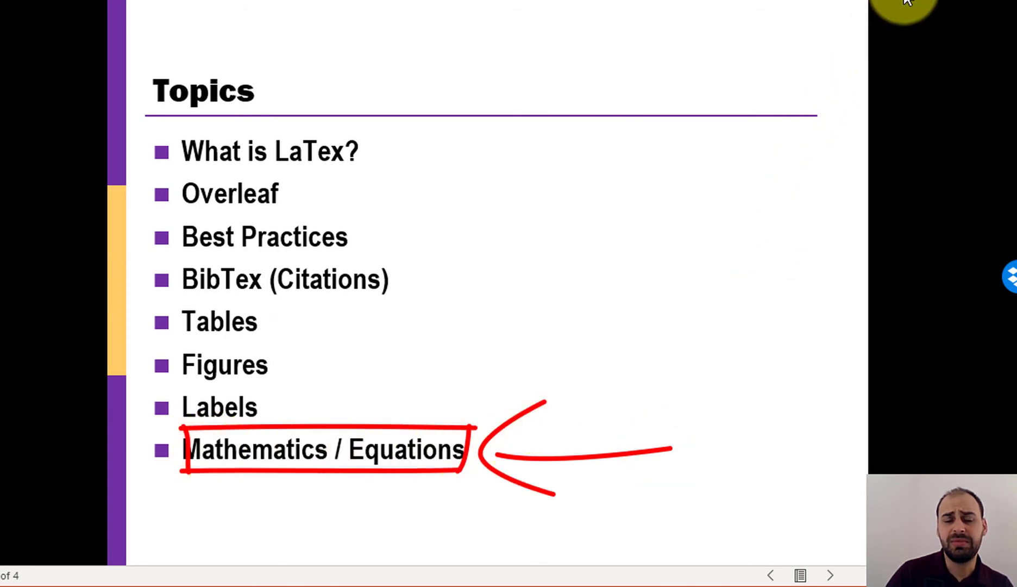
key("alt+Tab")
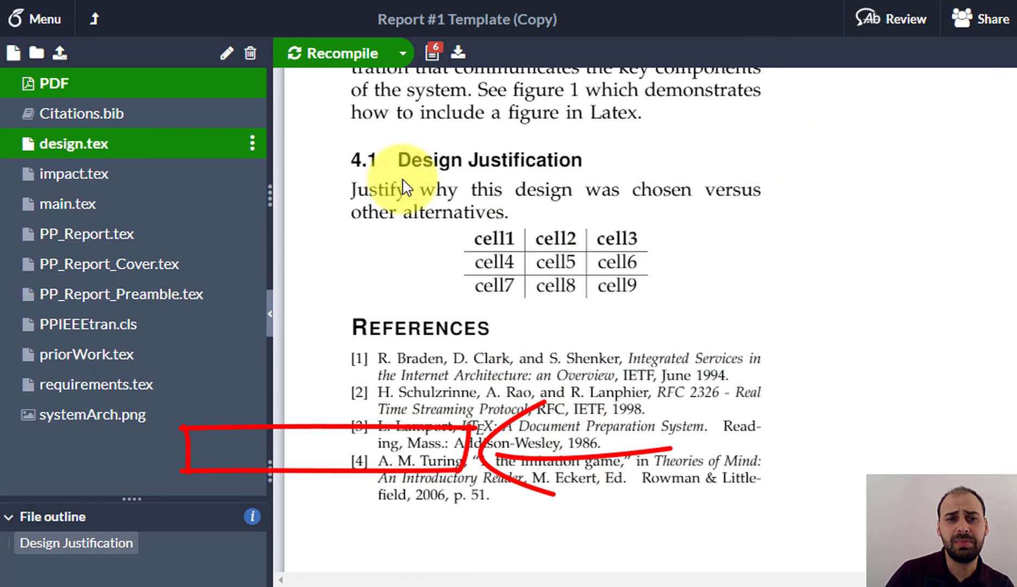
Add blank lines after the overview paragraph and type $$ E = mc^2 $$ on line 7
left_click(107, 155)
left_click(458, 467)
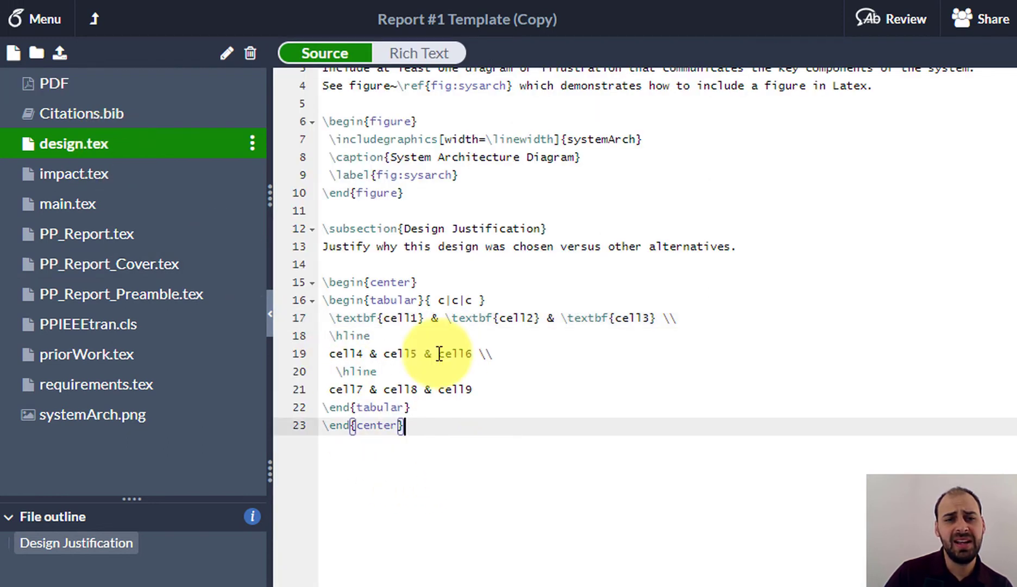
scroll(352, 162, "up", 2)
left_click(346, 145)
key("Return")
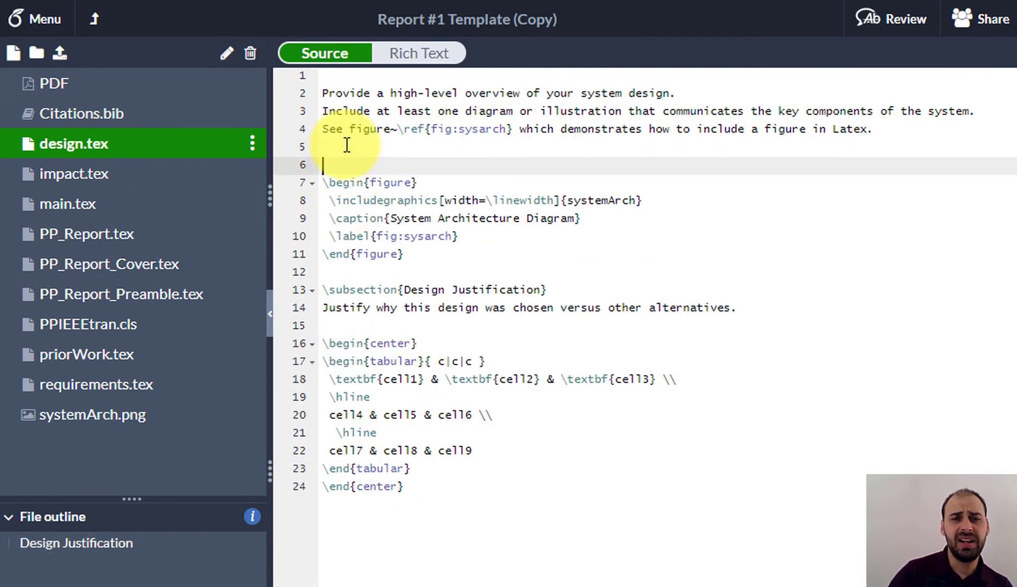
key("Return")
key("Return")
key("Return")
key("Return")
key("Return")
key("Return")
key("Up")
key("Up")
key("Up")
key("Up")
key("Up")
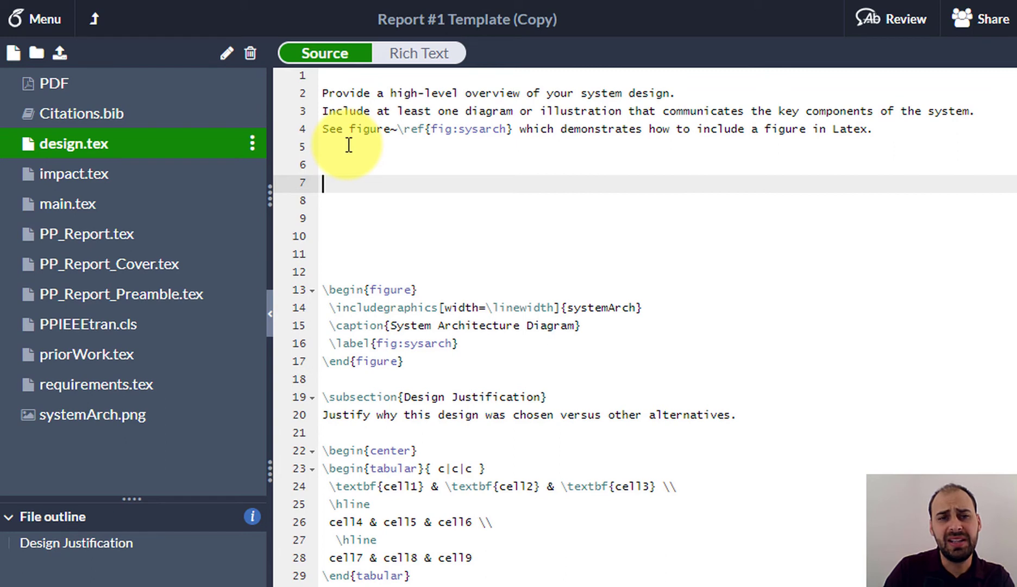
type("$$ $$")
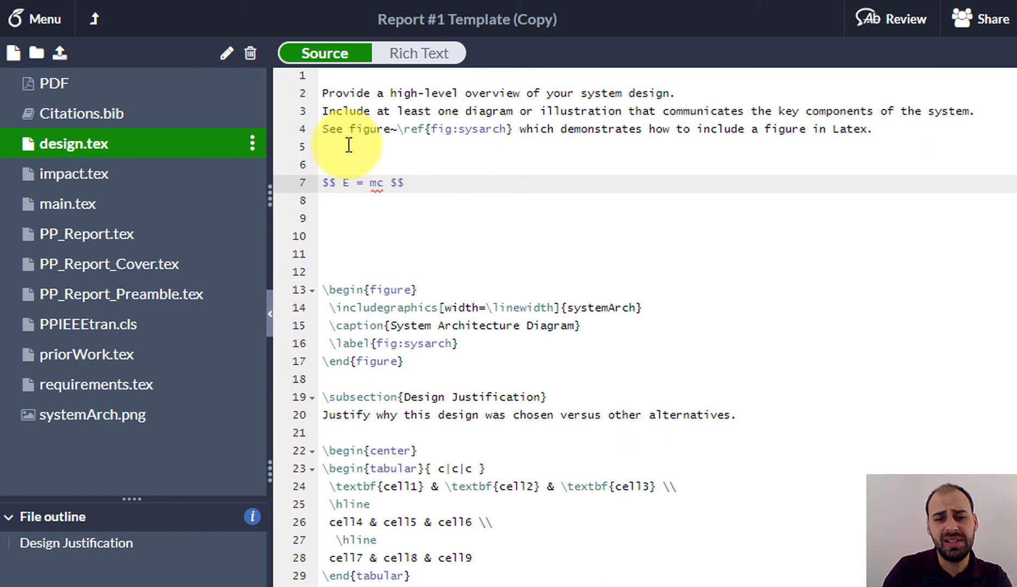
Delete the extra blank lines around the equation and briefly check the PDF preview
key("Down")
key("Down")
key("BackSpace")
key("Down")
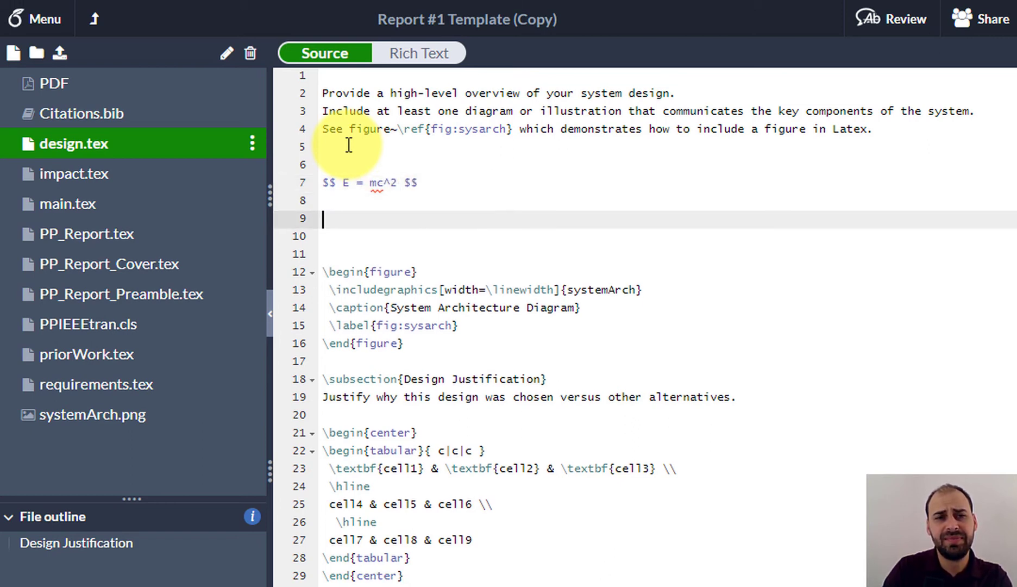
key("BackSpace")
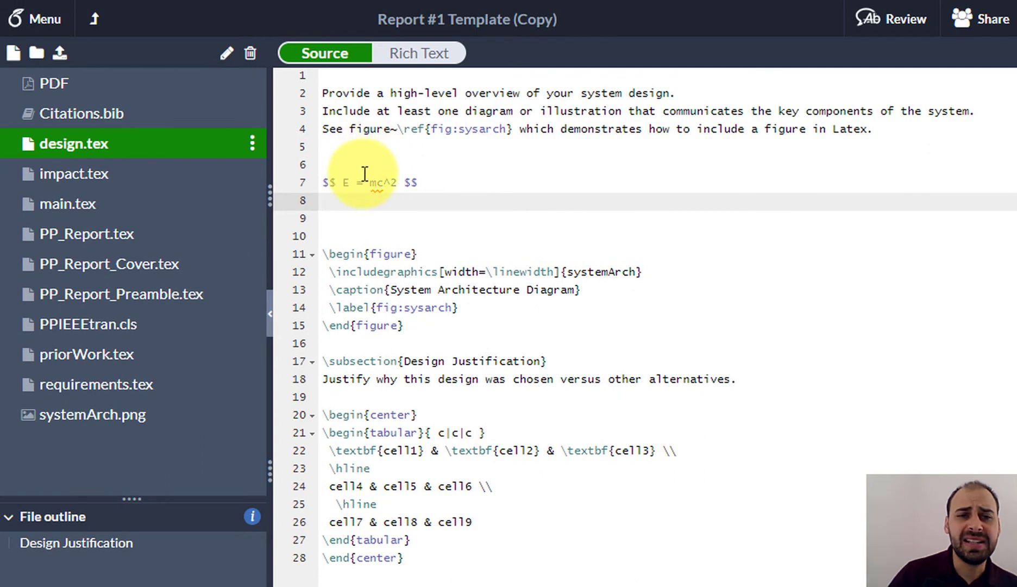
left_click(343, 183)
key("Down")
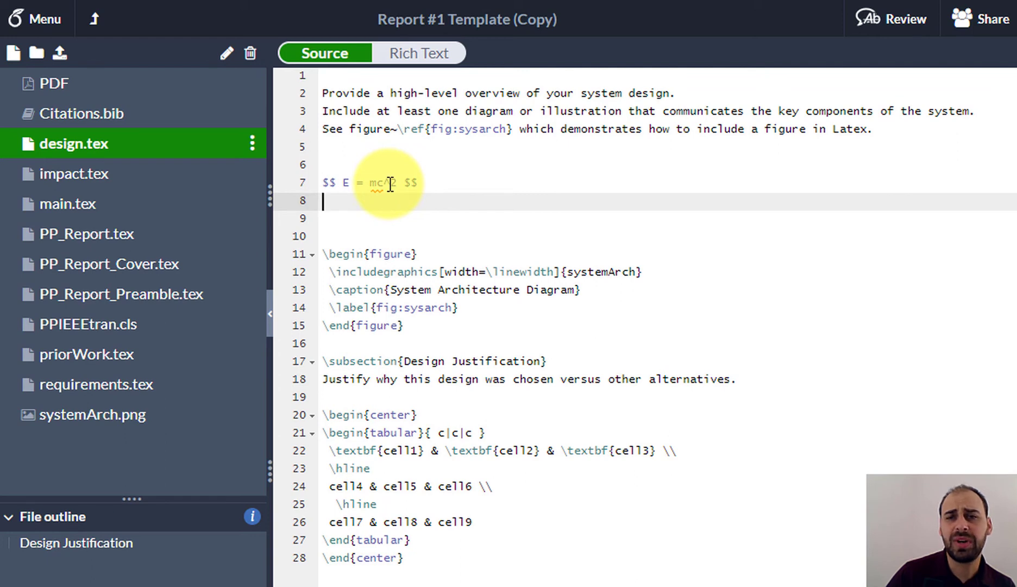
left_click(384, 183)
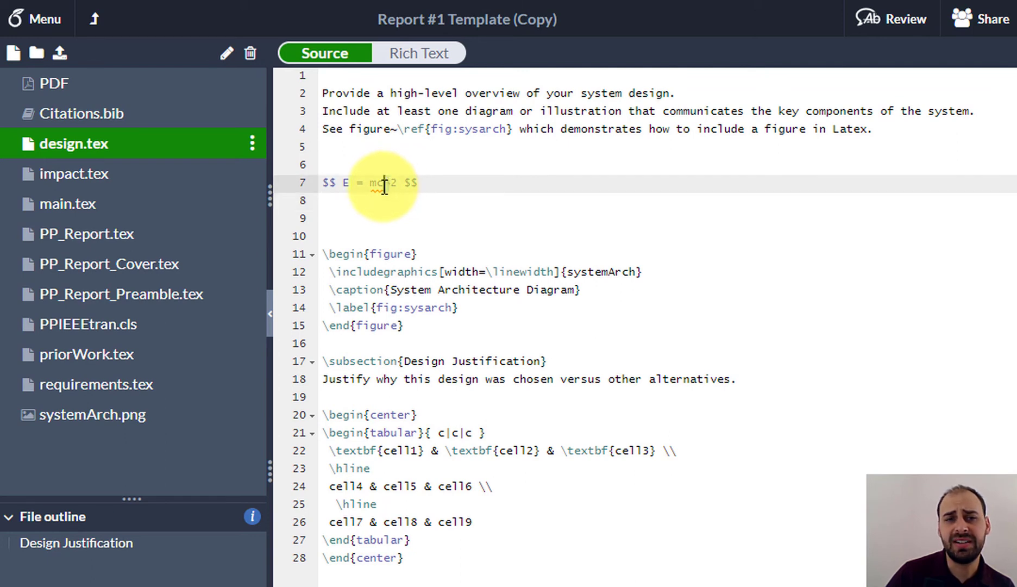
left_click(384, 220)
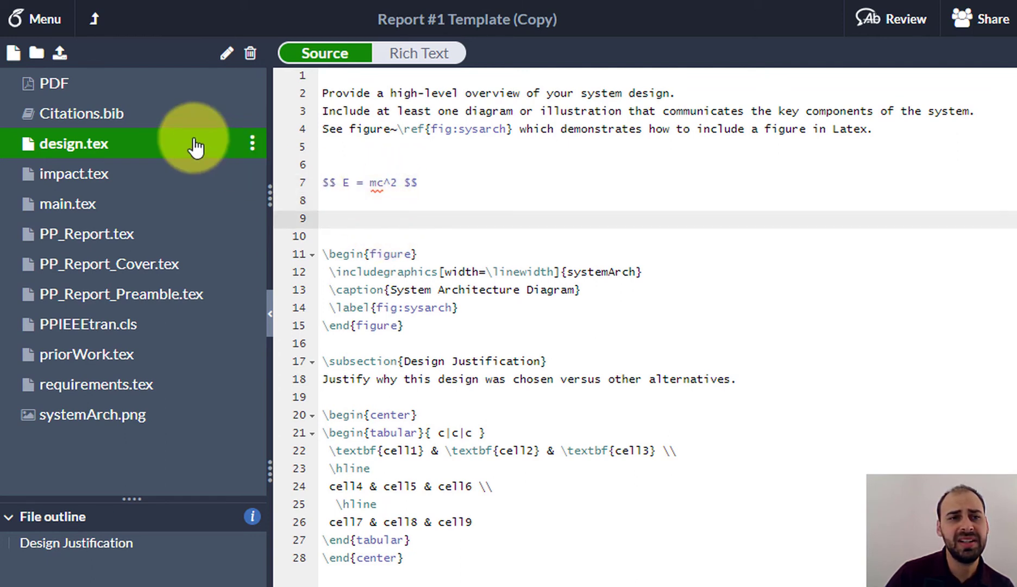
left_click(118, 89)
left_click(118, 89)
Recompile and scroll the PDF to the centred E = mc² under the System Design overview
left_click(191, 87)
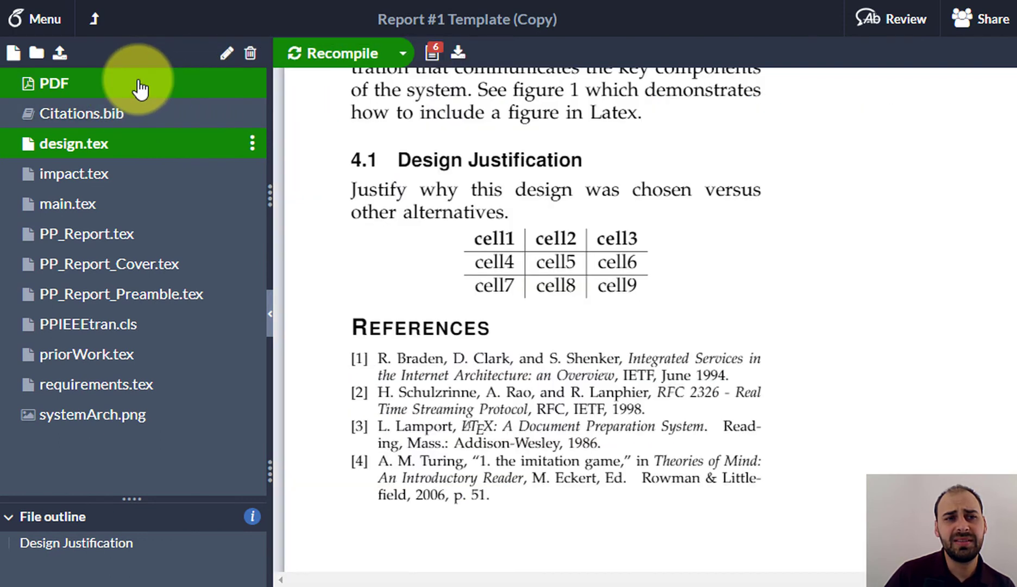
left_click(298, 50)
scroll(545, 312, "up", 2)
scroll(540, 318, "up", 8)
scroll(537, 323, "up", 10)
scroll(538, 317, "down", 10)
scroll(538, 318, "down", 6)
left_click_drag(520, 359, 577, 359)
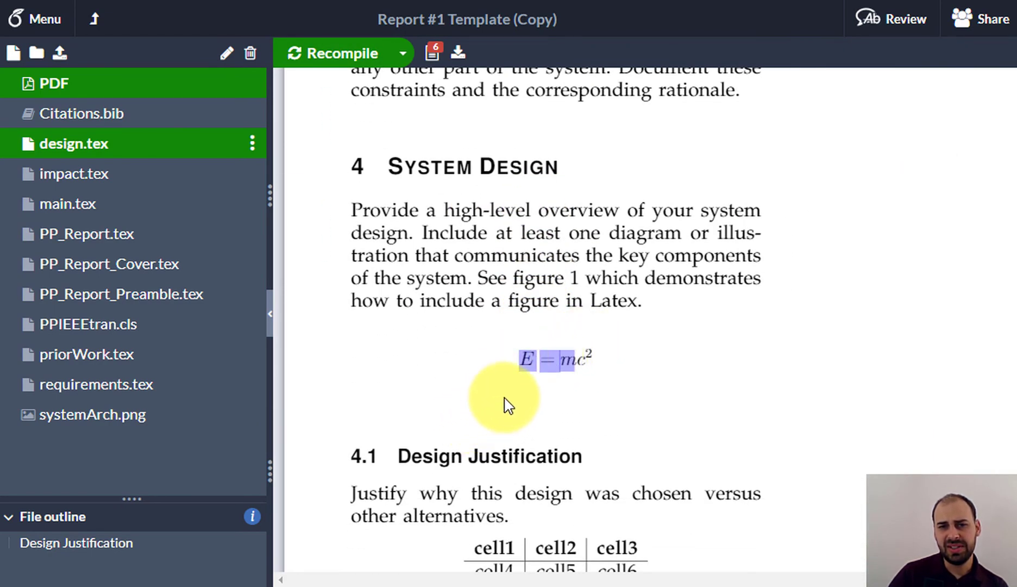
left_click(595, 368)
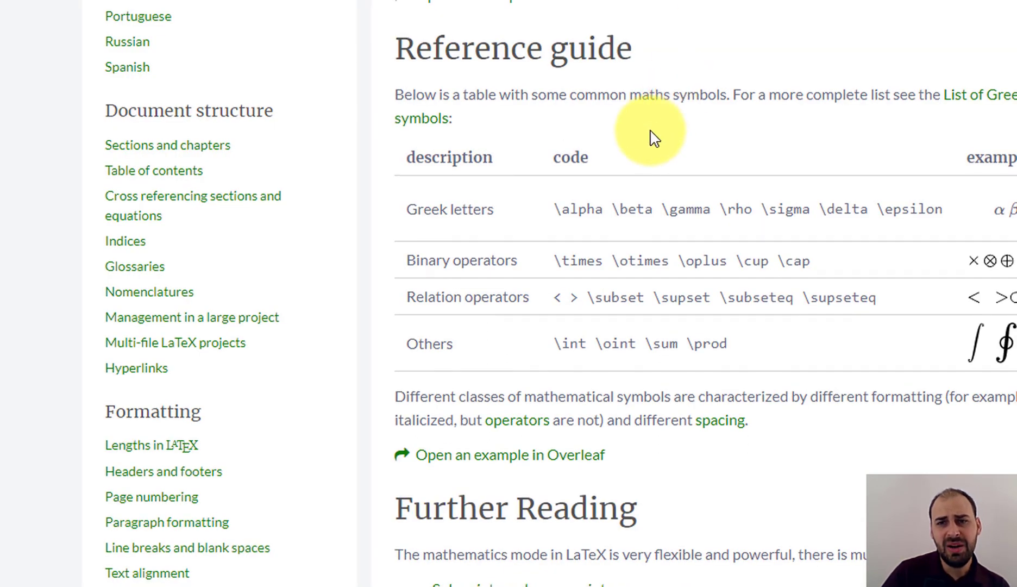
Scroll the Mathematical expressions article to its reference table and highlight the \sum command
scroll(651, 136, "up", 6)
scroll(597, 158, "up", 15)
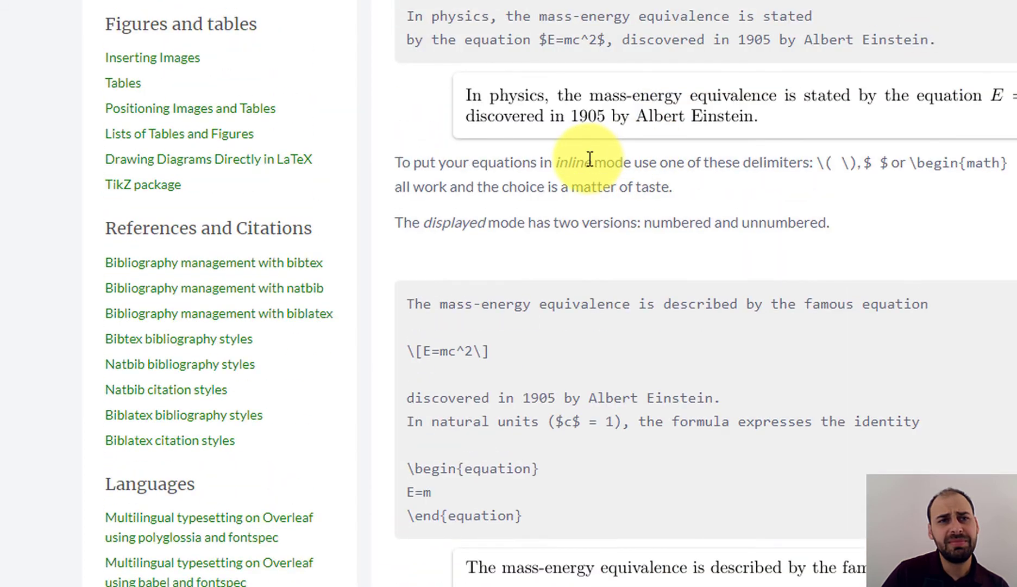
scroll(583, 170, "up", 2)
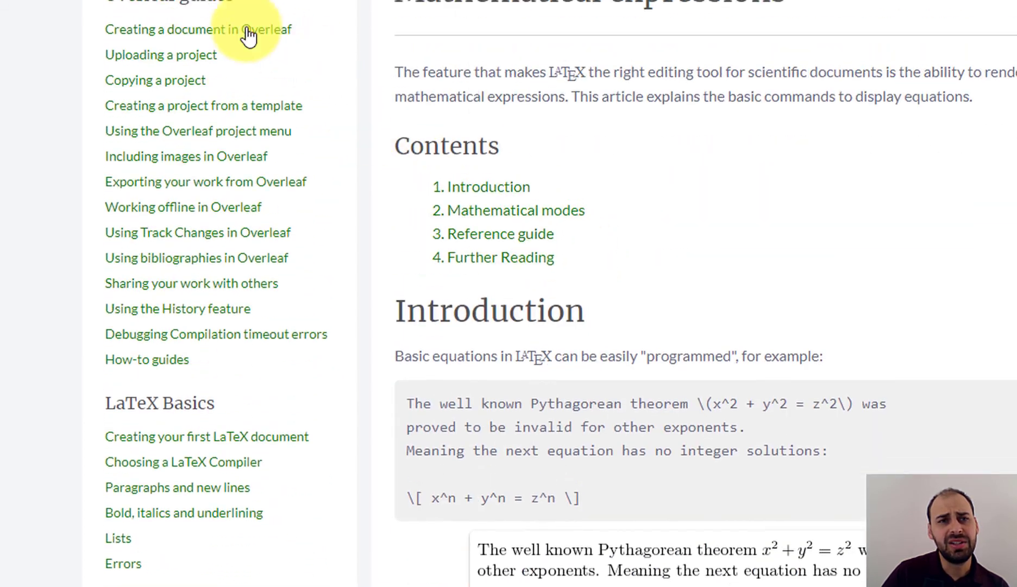
scroll(499, 145, "down", 2)
scroll(635, 267, "down", 20)
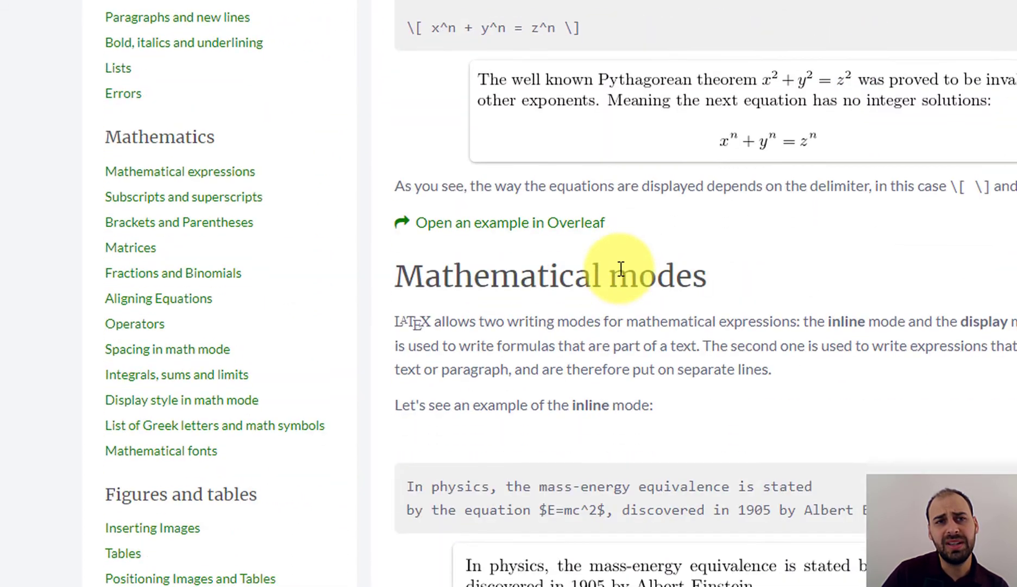
scroll(531, 218, "down", 2)
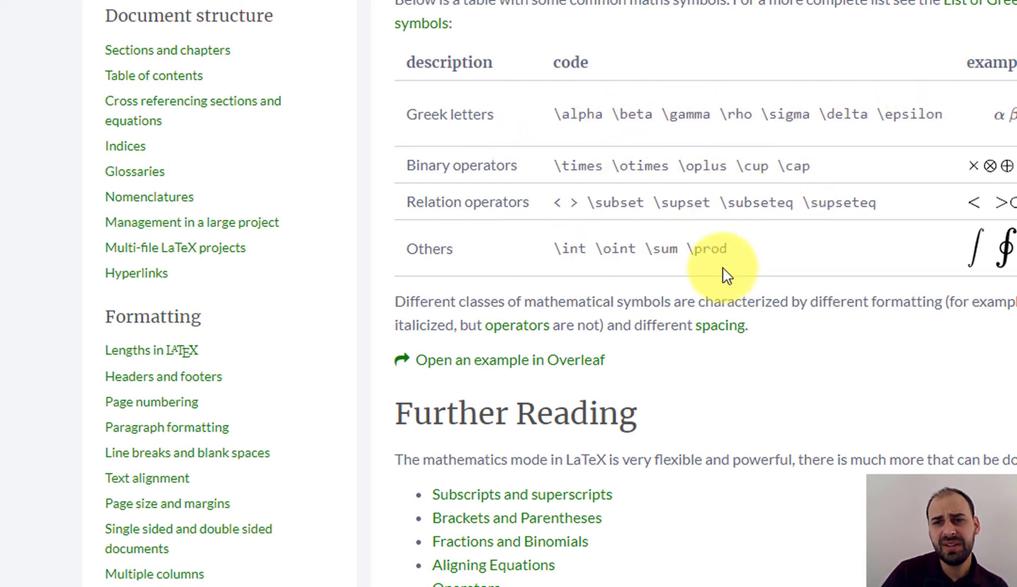
double_click(657, 248)
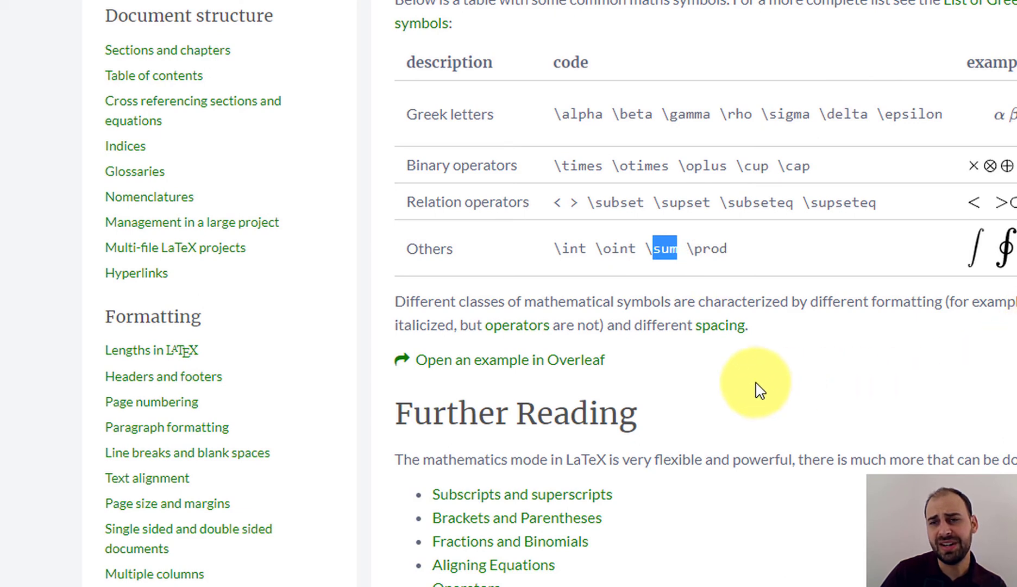
scroll(758, 361, "down", 2)
scroll(757, 358, "up", 4)
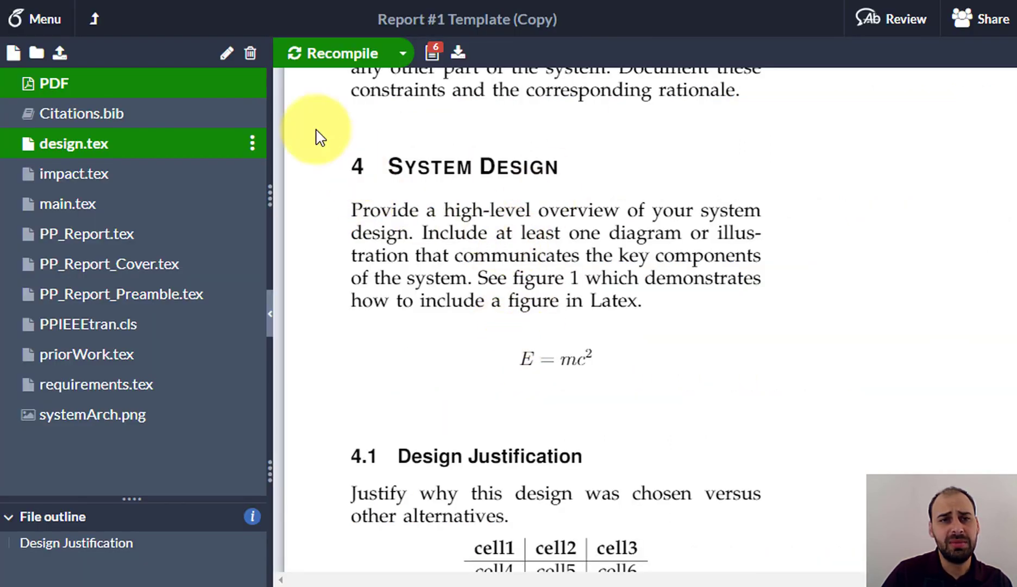
Type 'The $c$ symbol is the constant for the speed of light.' above the display equation
left_click(90, 147)
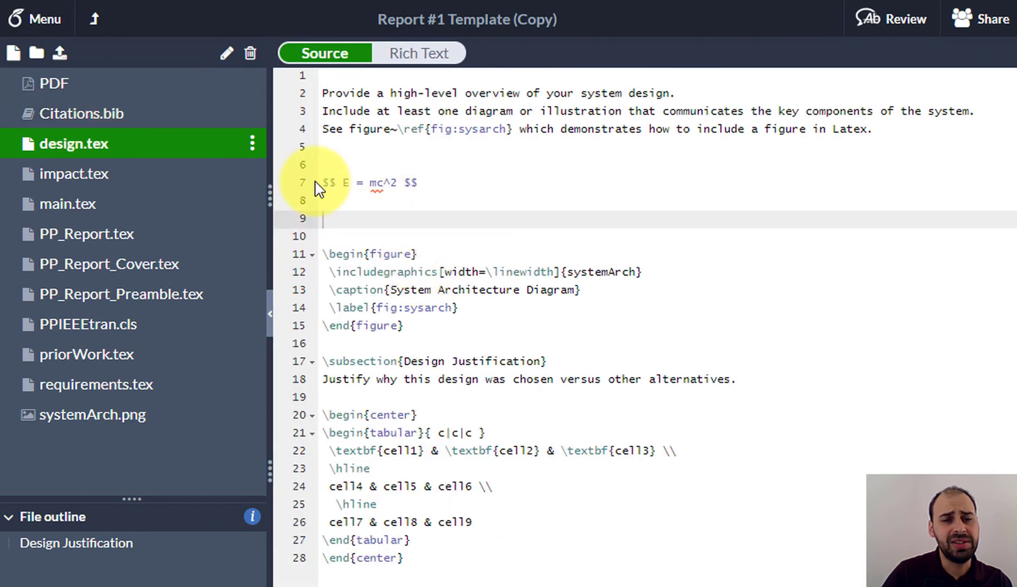
left_click(584, 147)
key("Return")
key("Return")
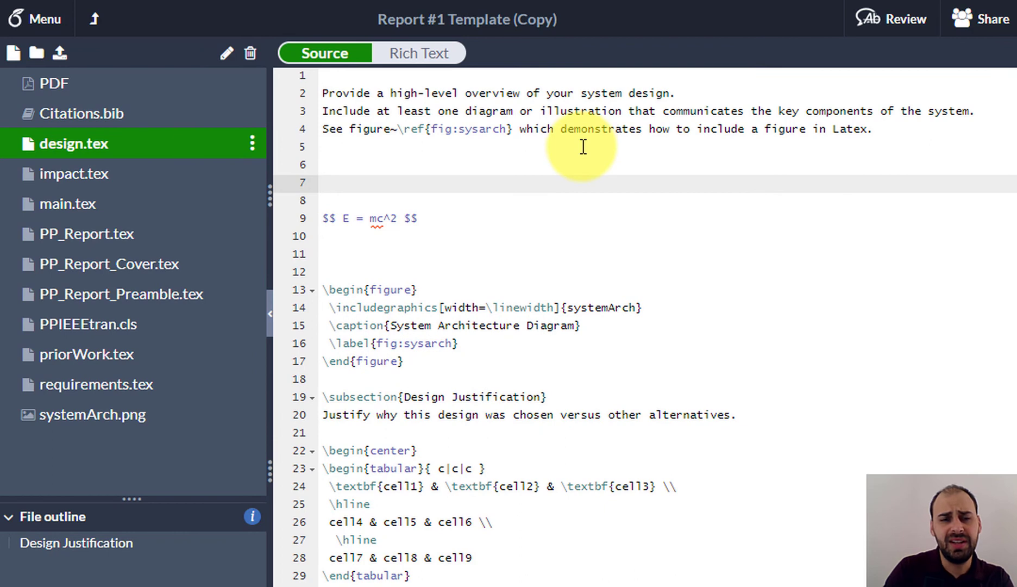
key("Down")
key("Down")
key("Down")
key("Up")
key("Up")
key("Up")
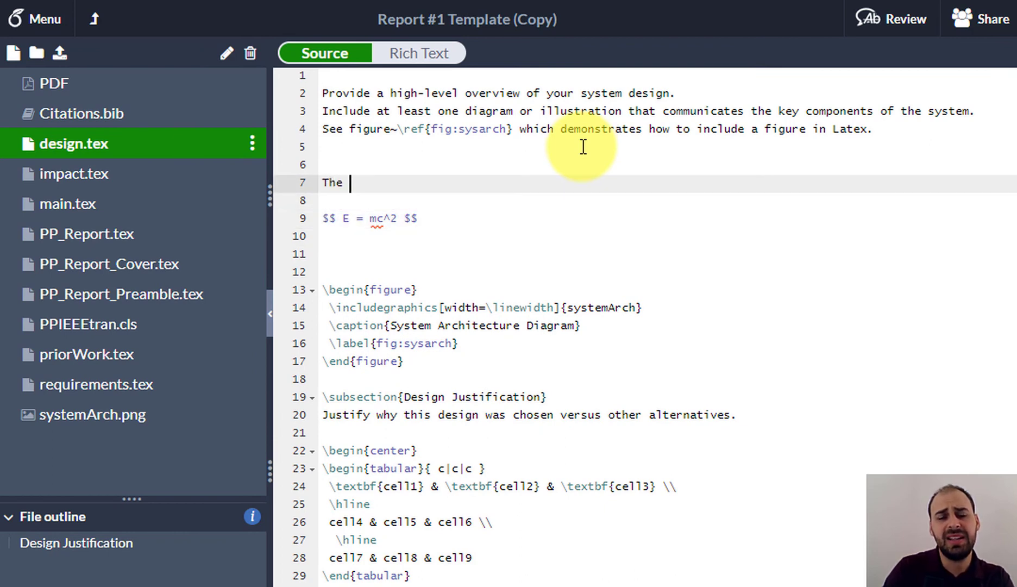
type("The $c$ symbol is the constant for the speed of light.")
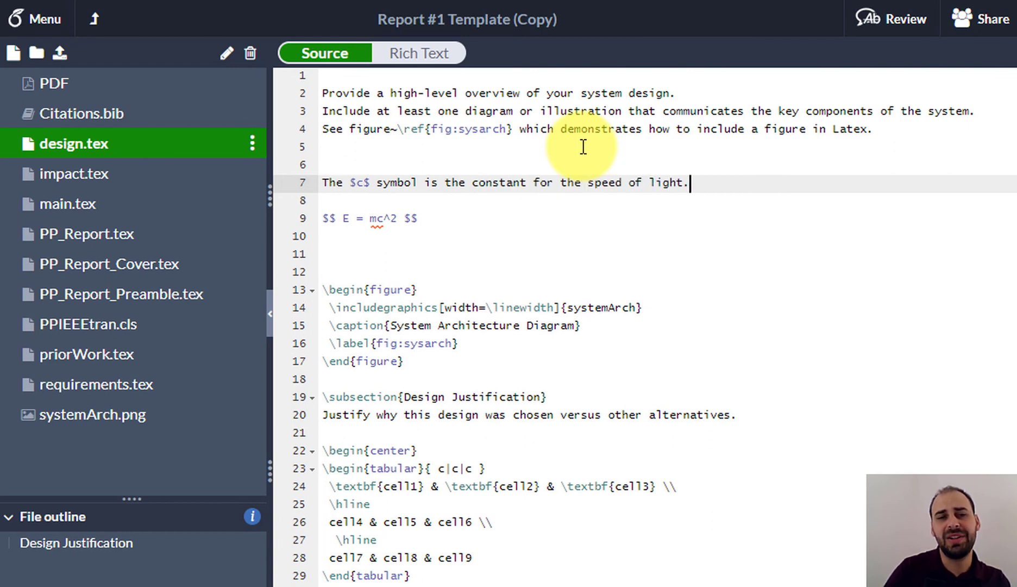
left_click_drag(352, 182, 370, 182)
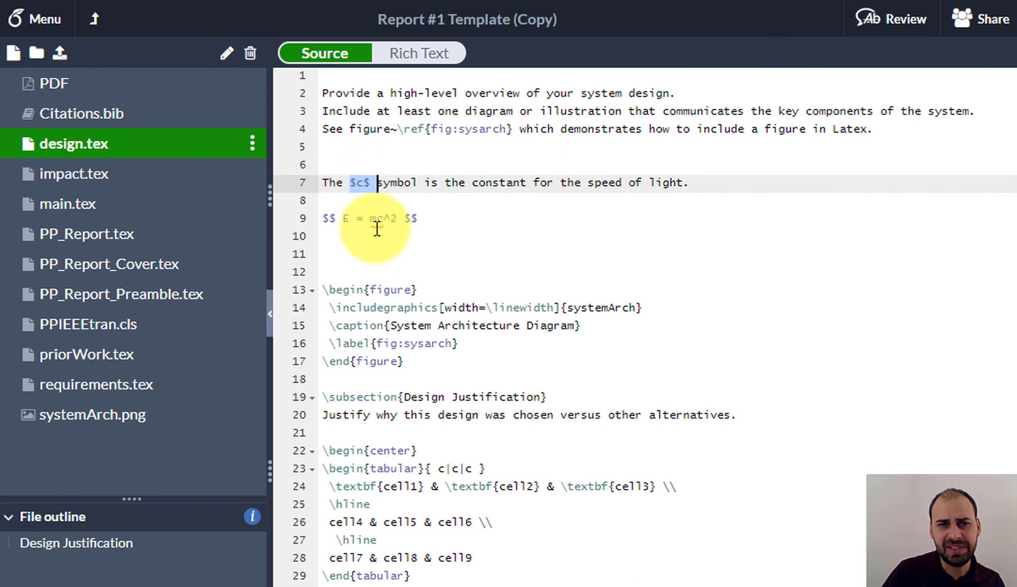
left_click(370, 236)
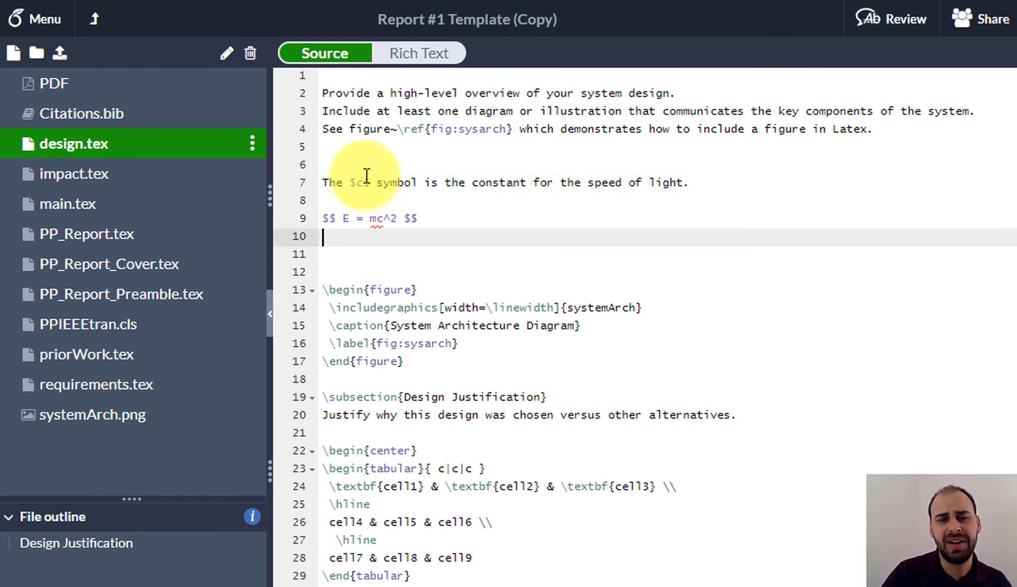
left_click(348, 163)
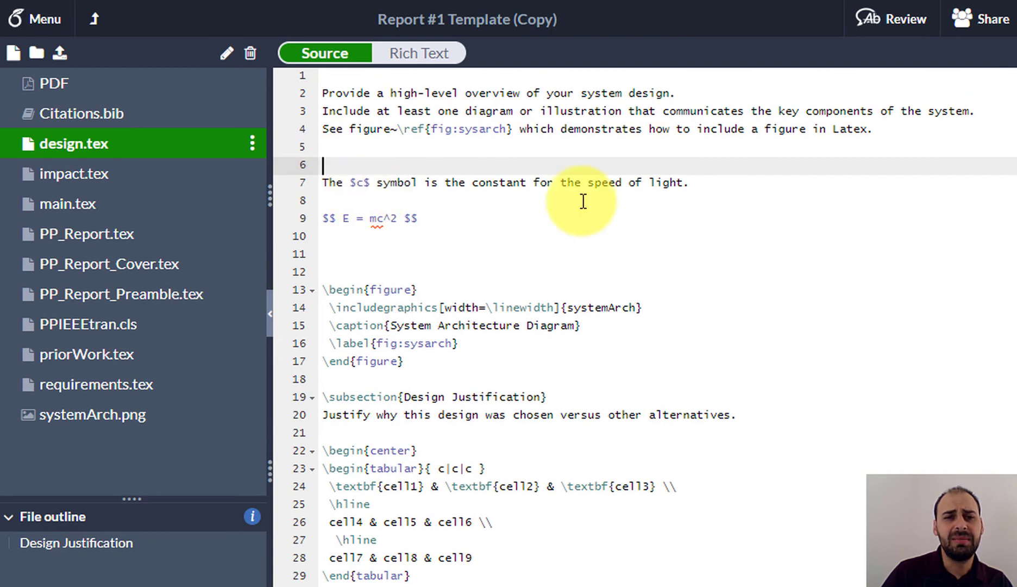
left_click_drag(369, 183, 349, 183)
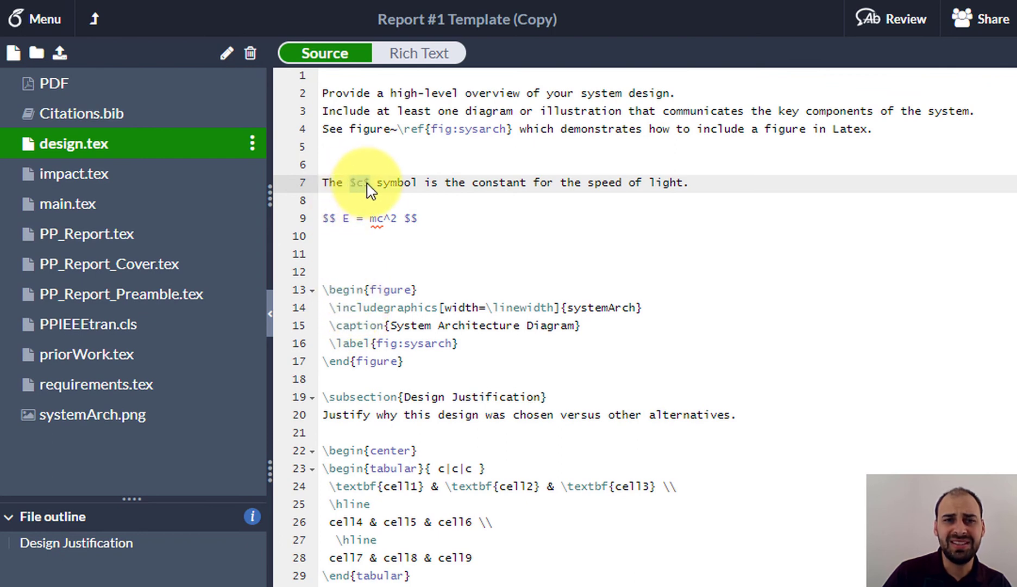
Recompile and confirm the sentence renders c in italic above E = mc²
left_click(122, 86)
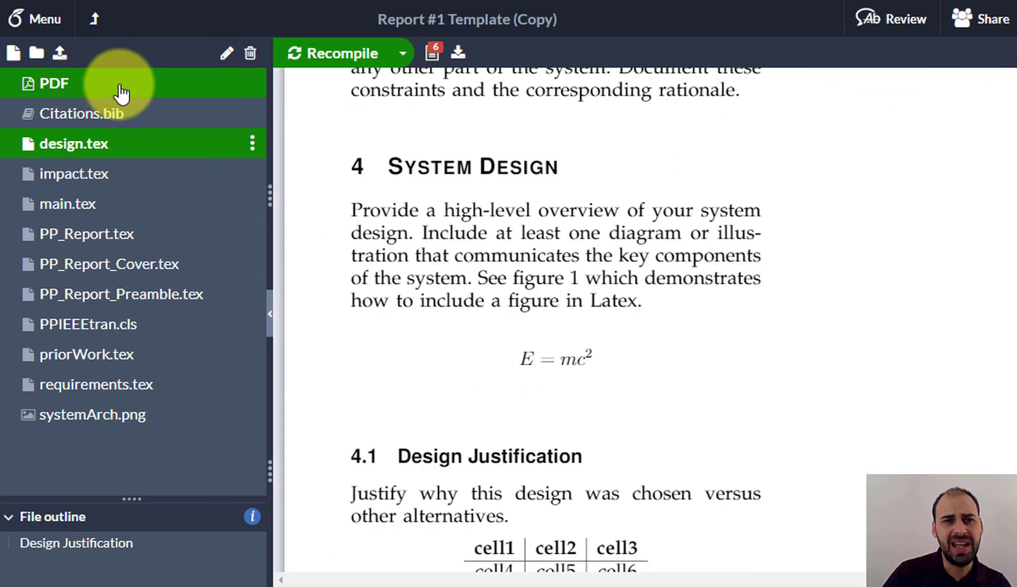
left_click(320, 53)
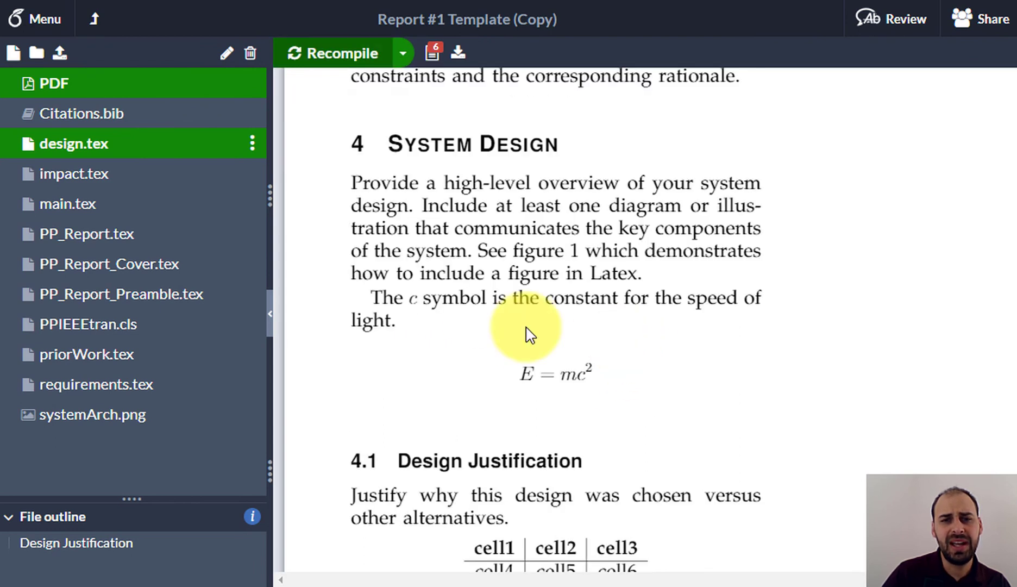
double_click(413, 298)
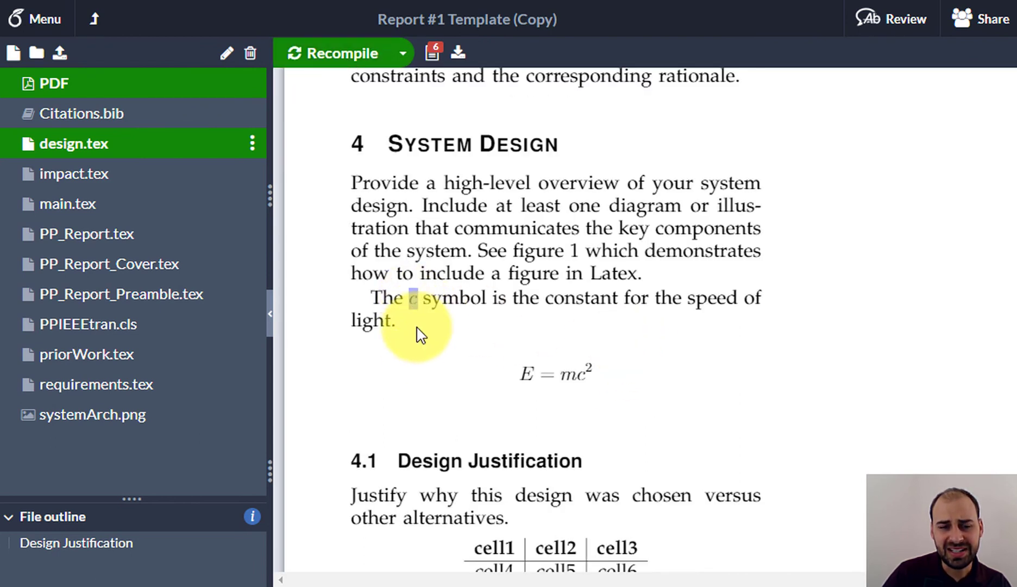
left_click(583, 408)
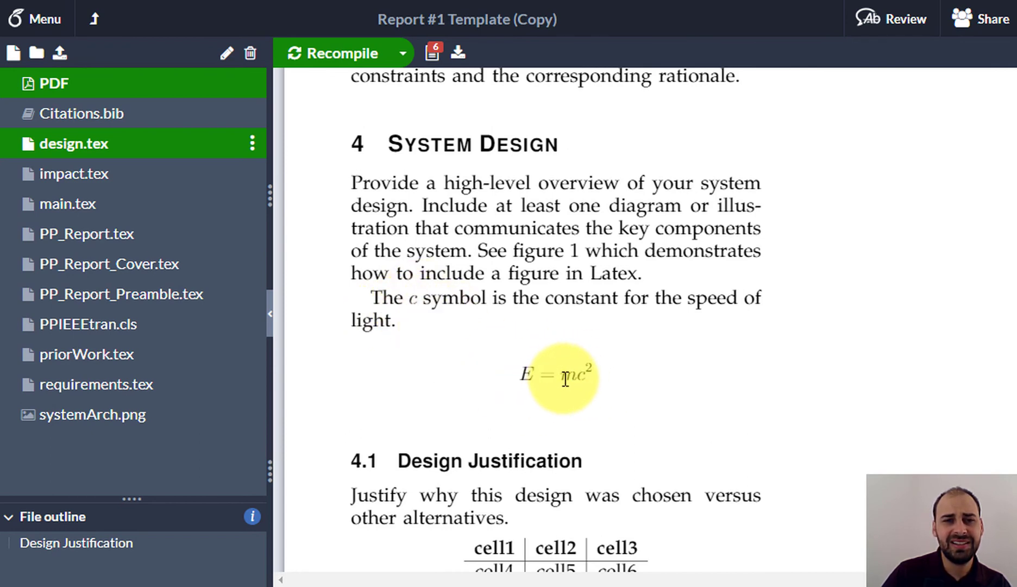
left_click(130, 114)
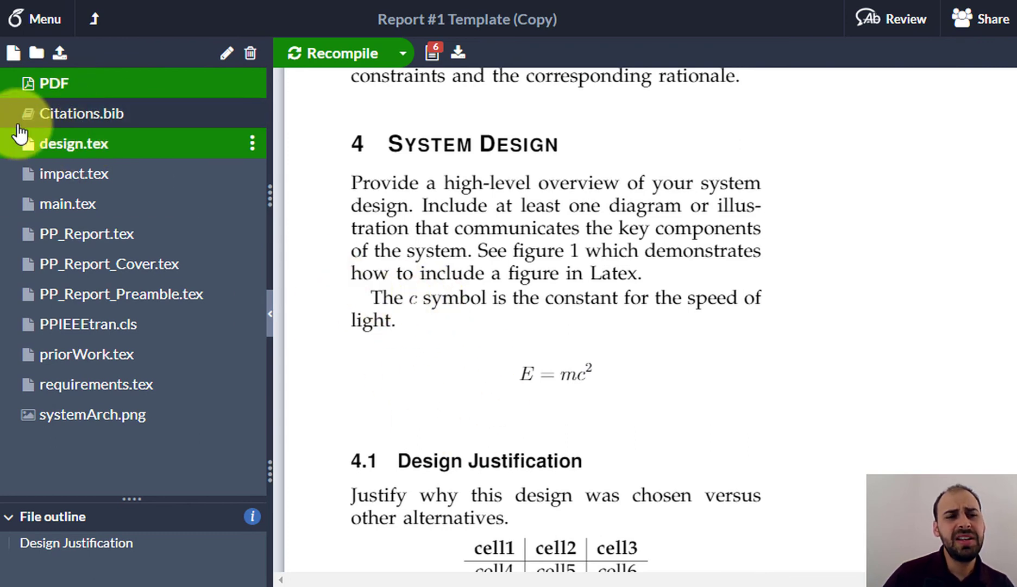
Insert an equation environment below the display equation using \begin{equ autocompletion
left_click(60, 145)
left_click(380, 240)
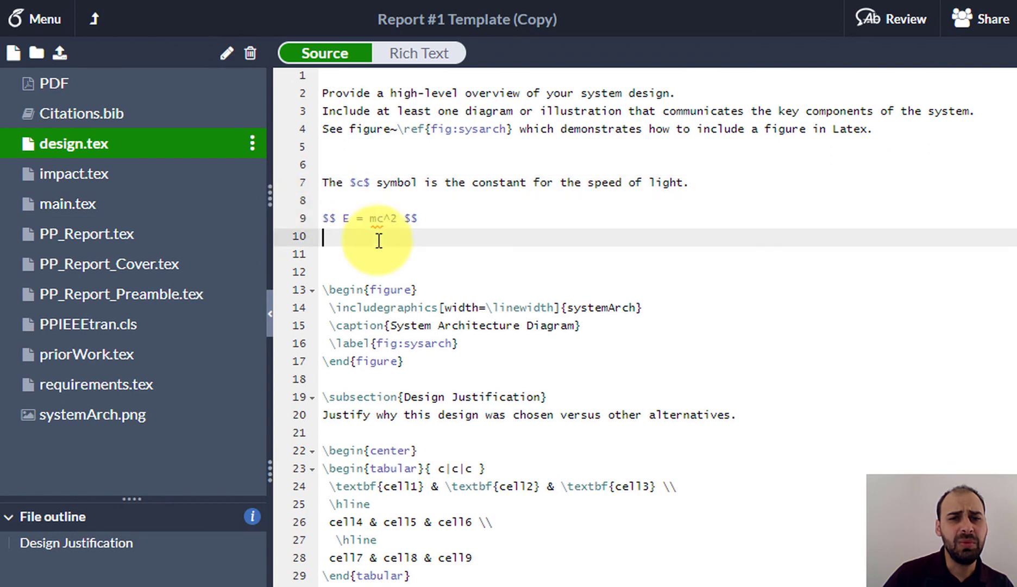
key("Return")
type("\be")
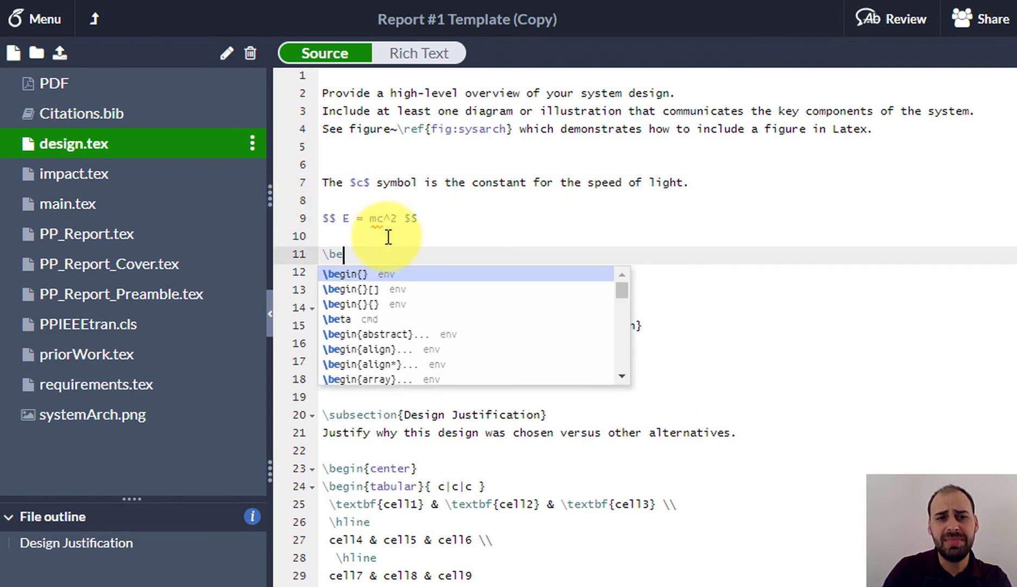
type("gin{eq")
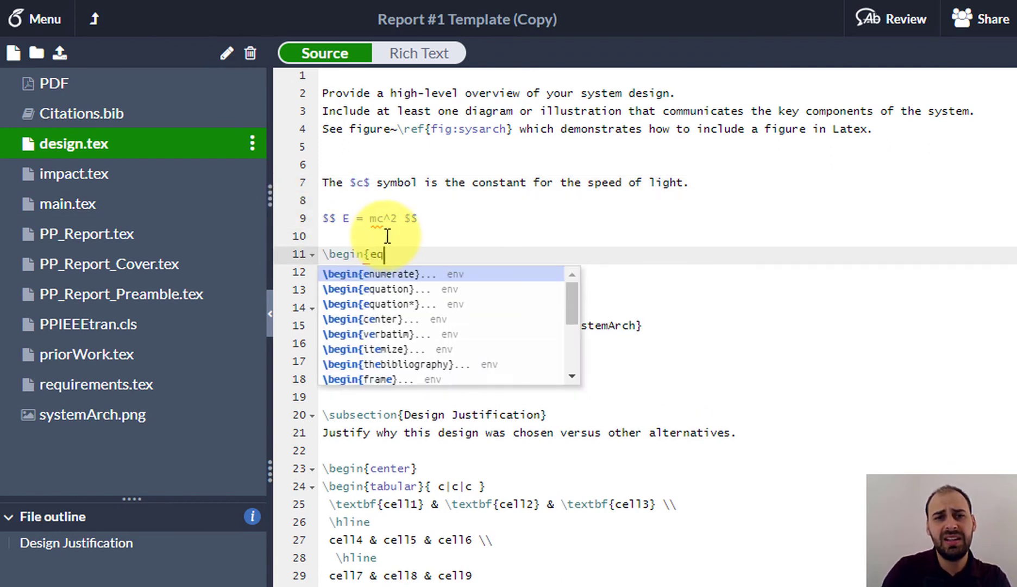
type("u")
key("Return")
key("Up")
key("Up")
key("Up")
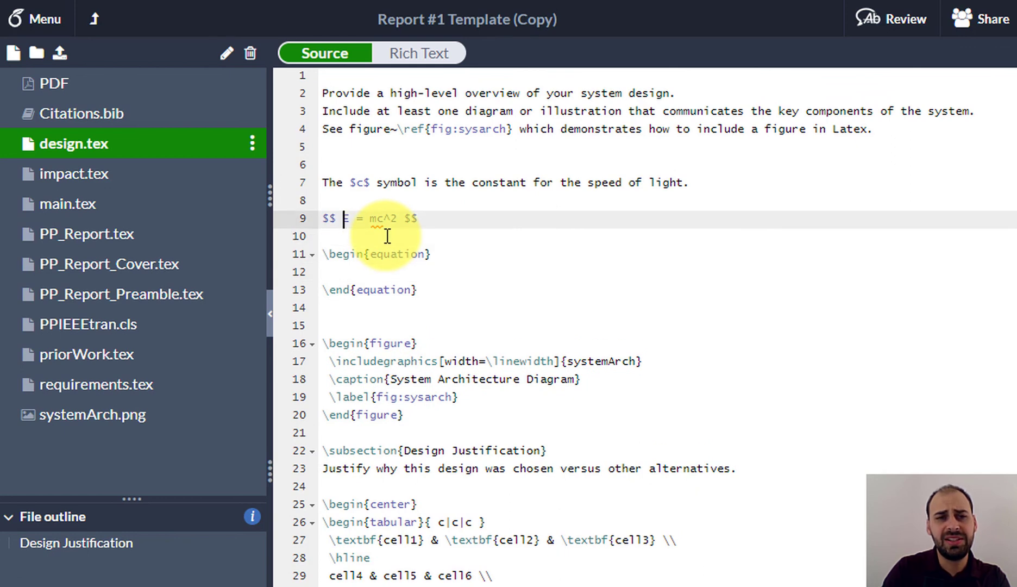
key("shift+Left")
key("shift+Left")
key("shift+Left")
key("Down")
key("Down")
key("Down")
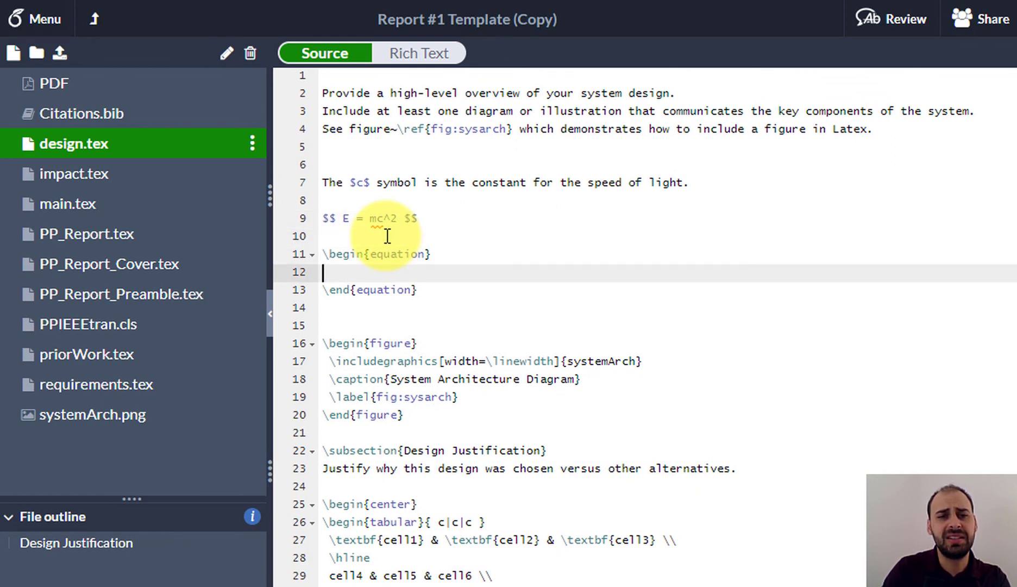
key("Return")
key("Up")
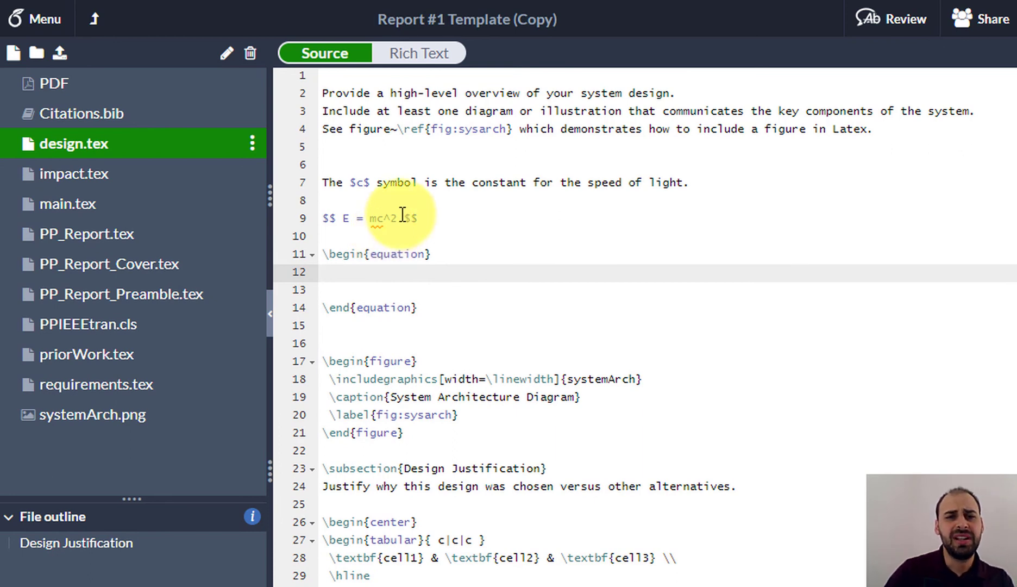
Copy 'E = mc^' into the equation block, complete it with 2, and tidy the indentation
left_click_drag(393, 217, 346, 218)
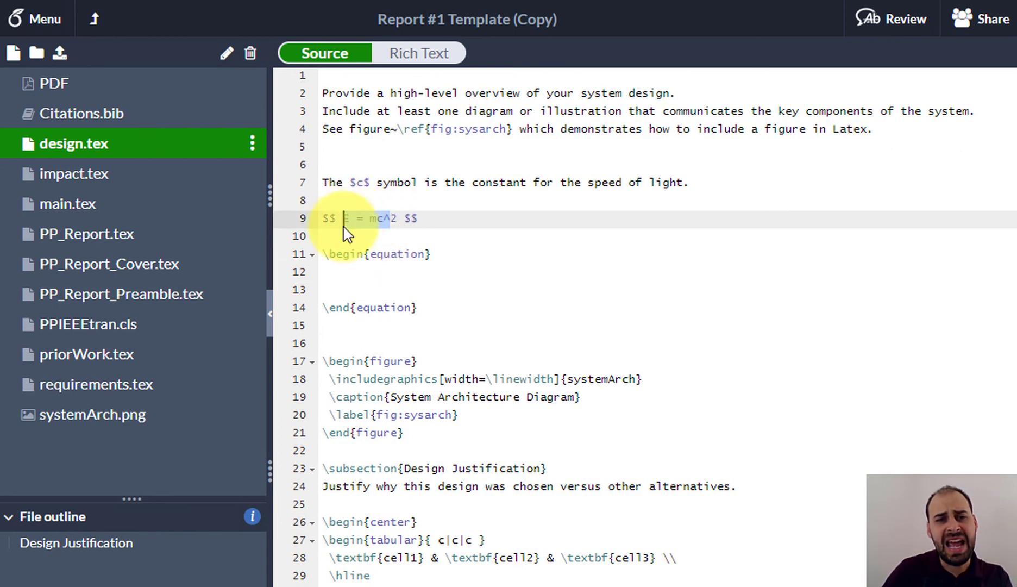
key("ctrl+c")
left_click(363, 286)
left_click(363, 274)
key("ctrl+v")
left_click(325, 271)
key("Tab")
left_click(336, 288)
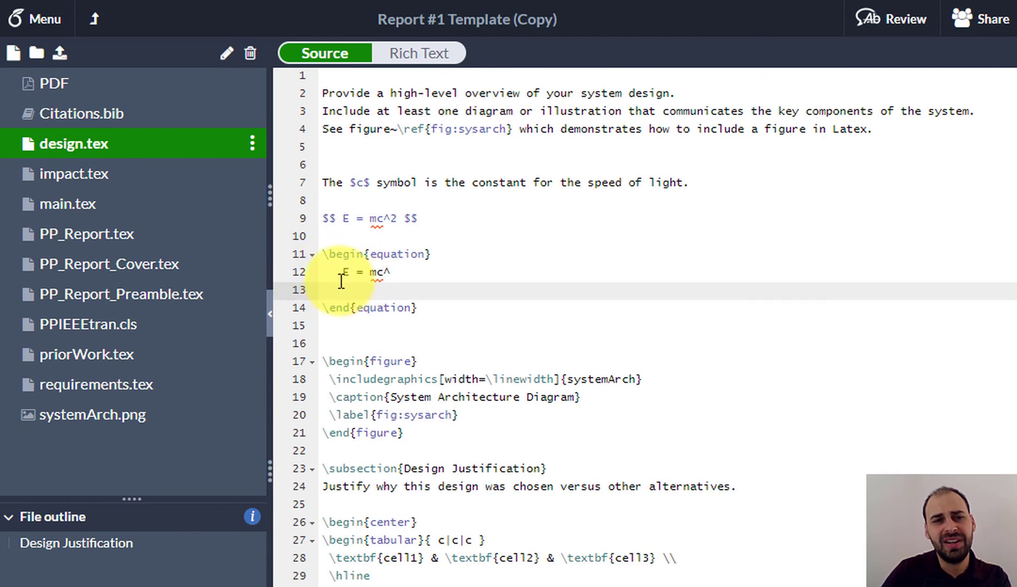
left_click(340, 272)
key("BackSpace")
key("BackSpace")
key("BackSpace")
key("Down")
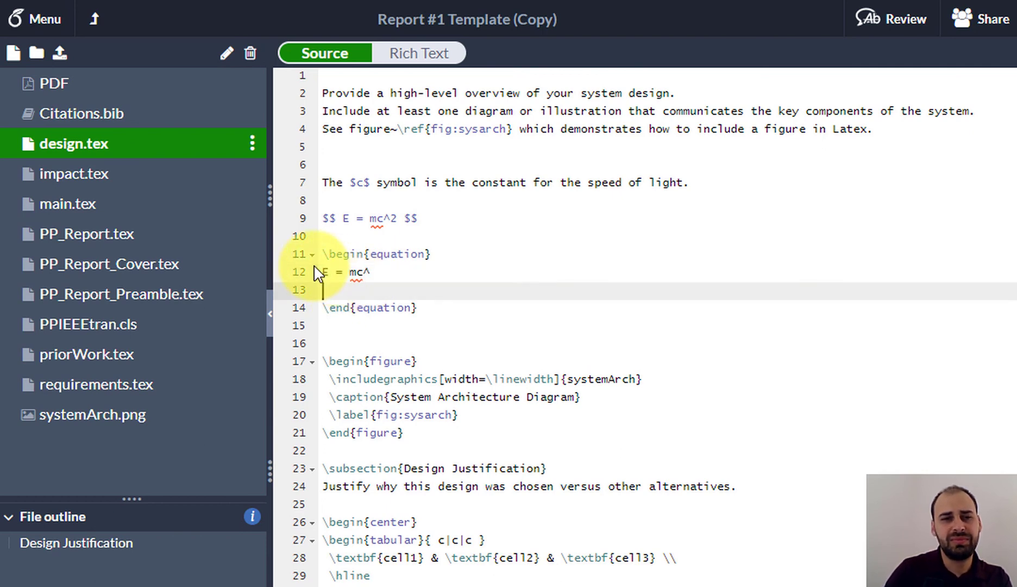
key("Return")
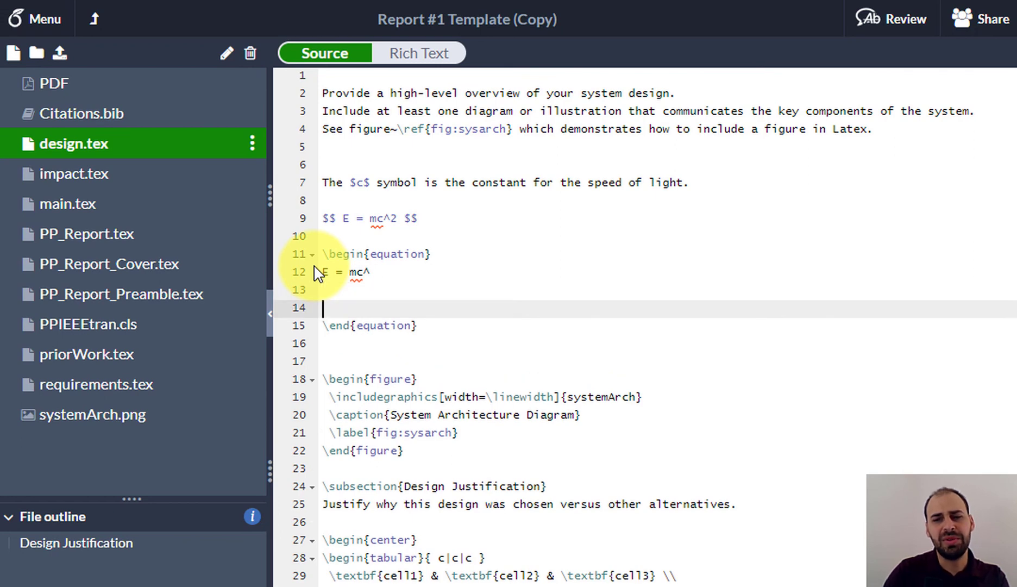
key("BackSpace")
key("BackSpace")
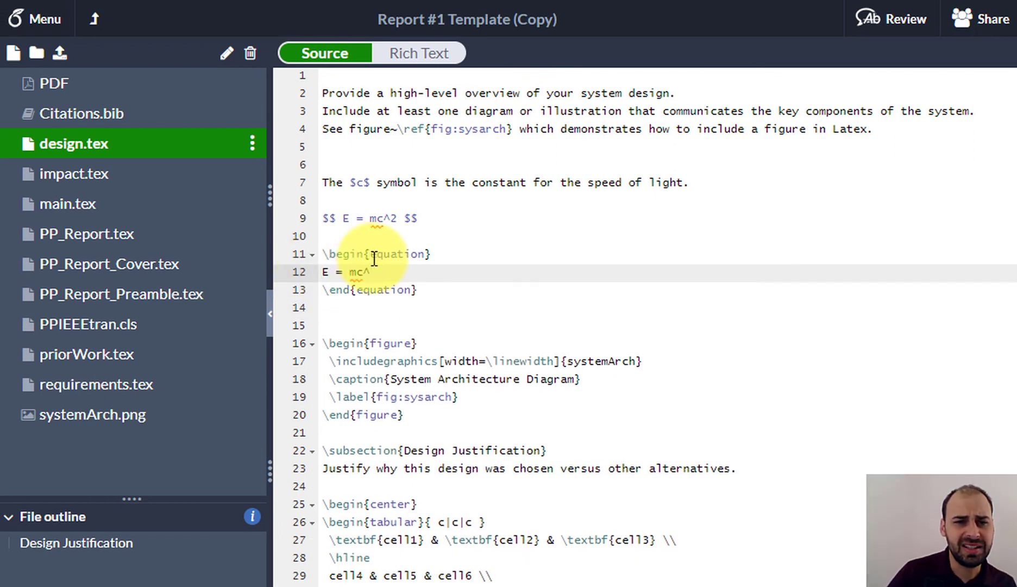
type("2")
left_click(416, 324)
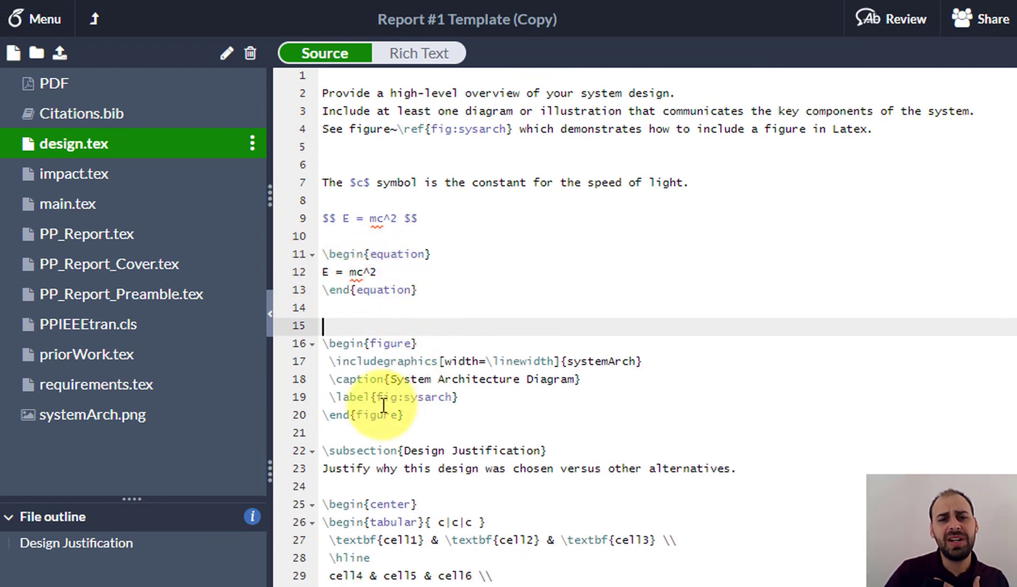
Highlight the figure caption lines, the display equation and the numbered equation block
left_click_drag(459, 401, 274, 378)
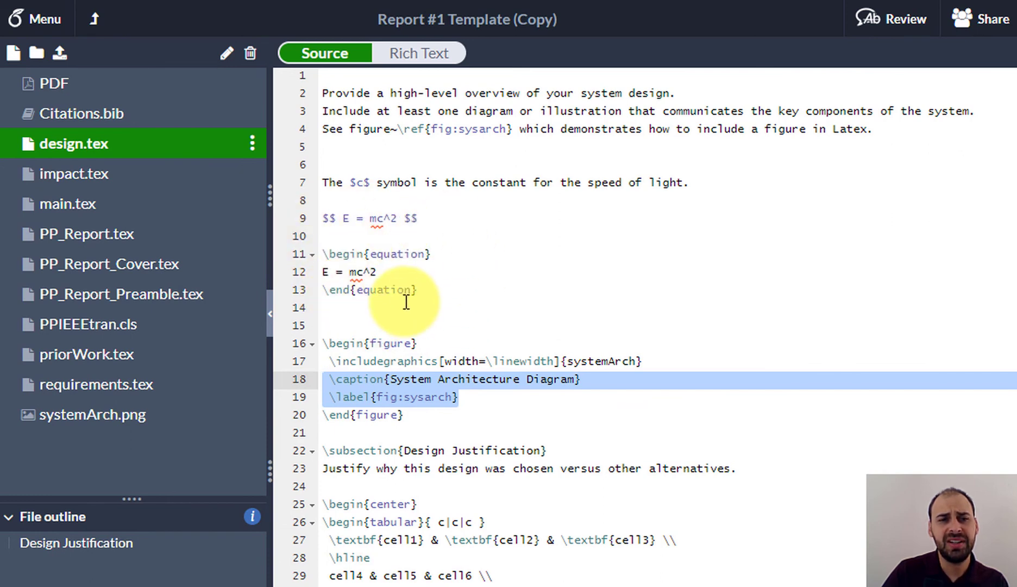
left_click_drag(321, 218, 427, 220)
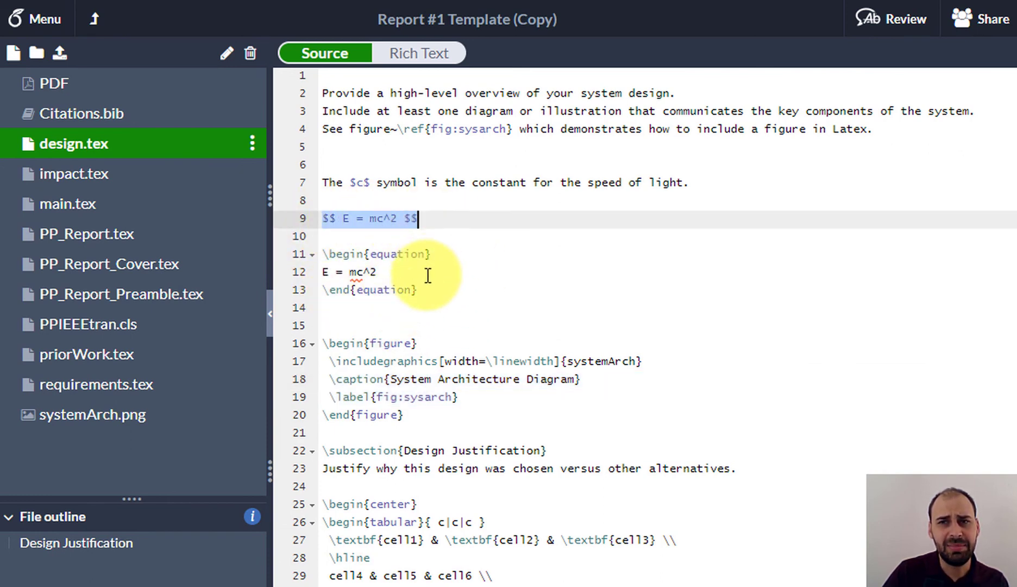
left_click_drag(324, 307, 324, 254)
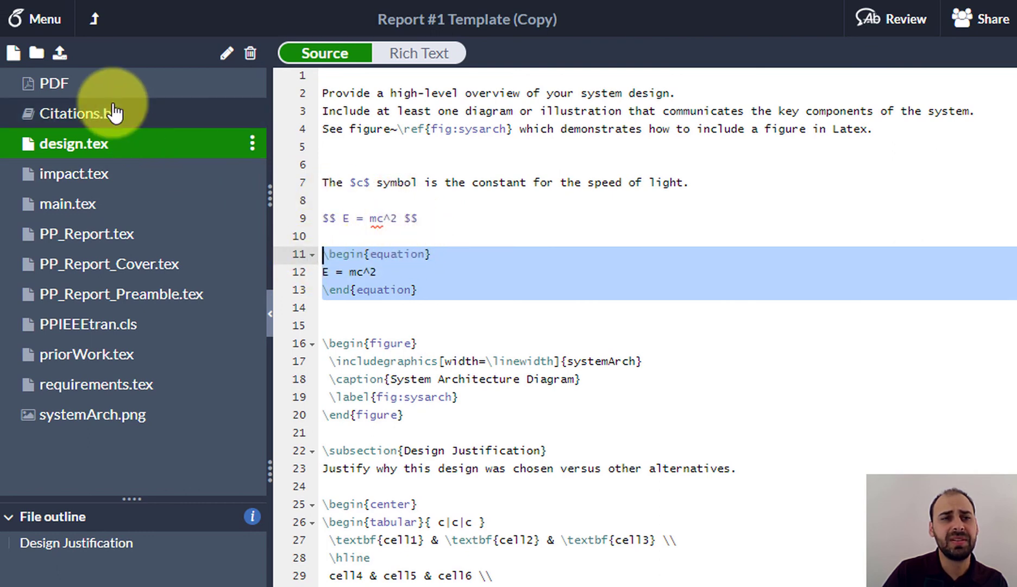
Recompile and check that the second E = mc² carries the equation number (1)
left_click(84, 84)
left_click(307, 50)
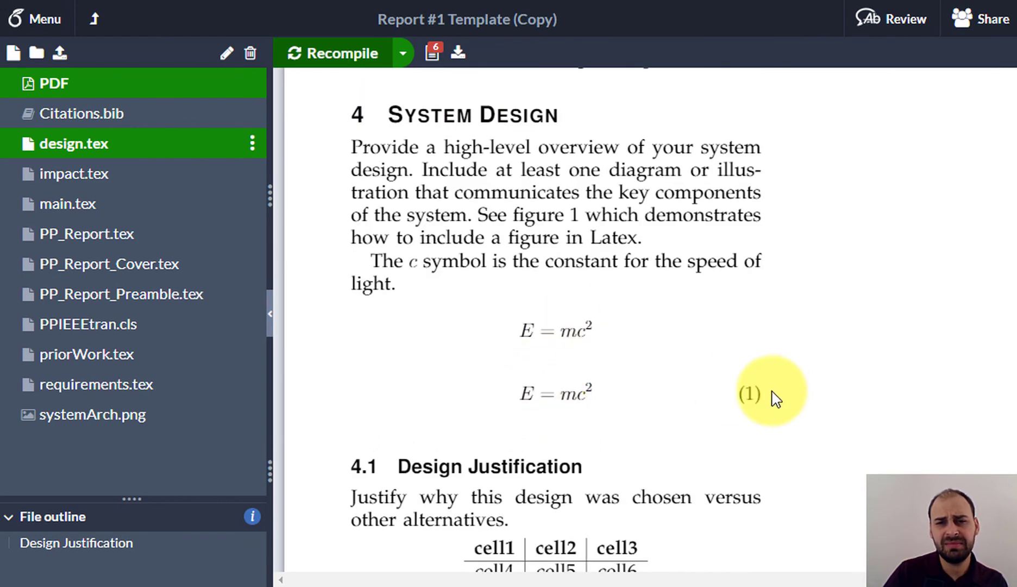
double_click(748, 392)
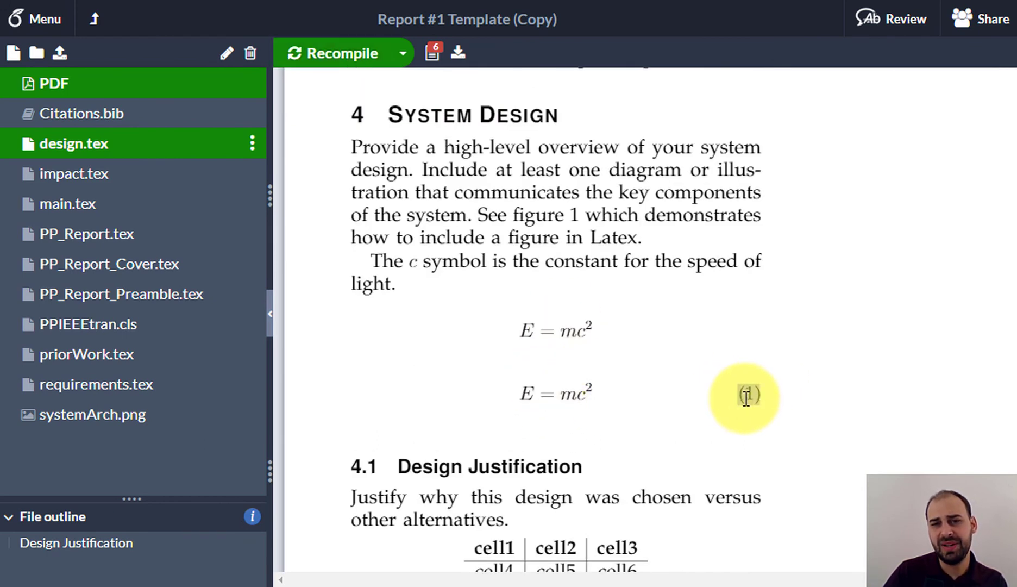
left_click(154, 87)
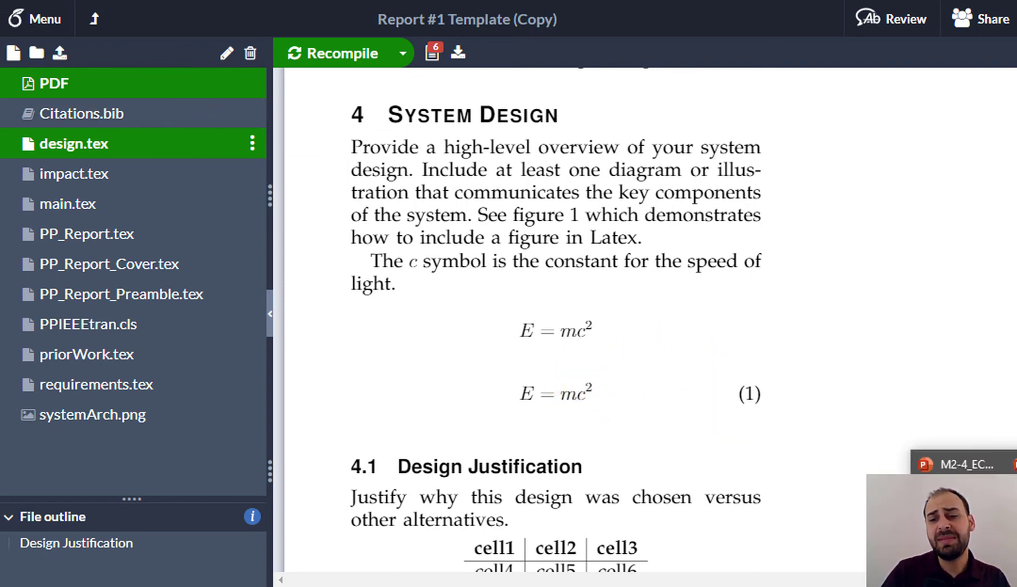
Switch over to the presentation slides
mouse_move(761, 585)
left_click(945, 521)
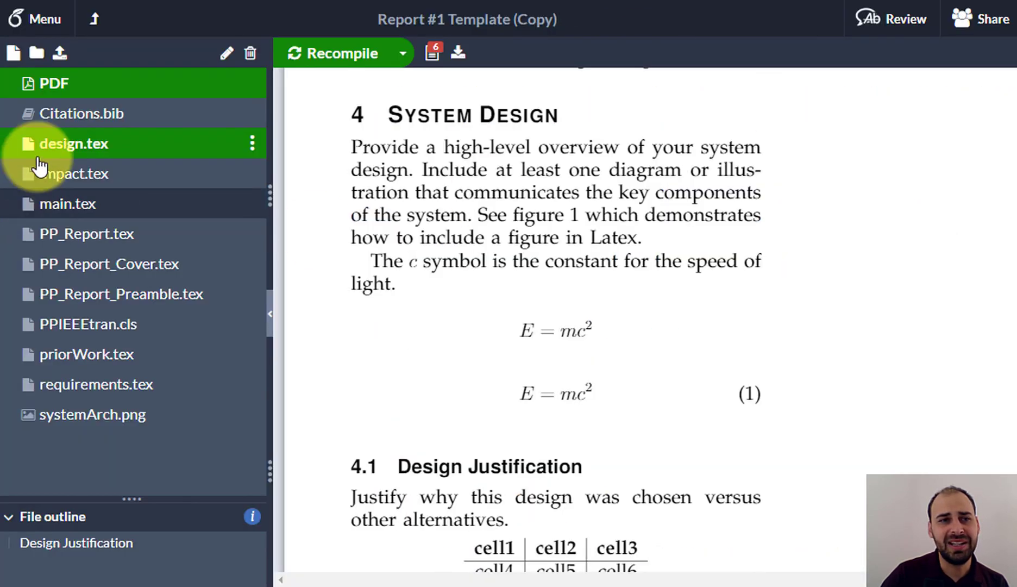
In design.tex, delete the closing brace from \end{equation} on line 13
left_click(38, 155)
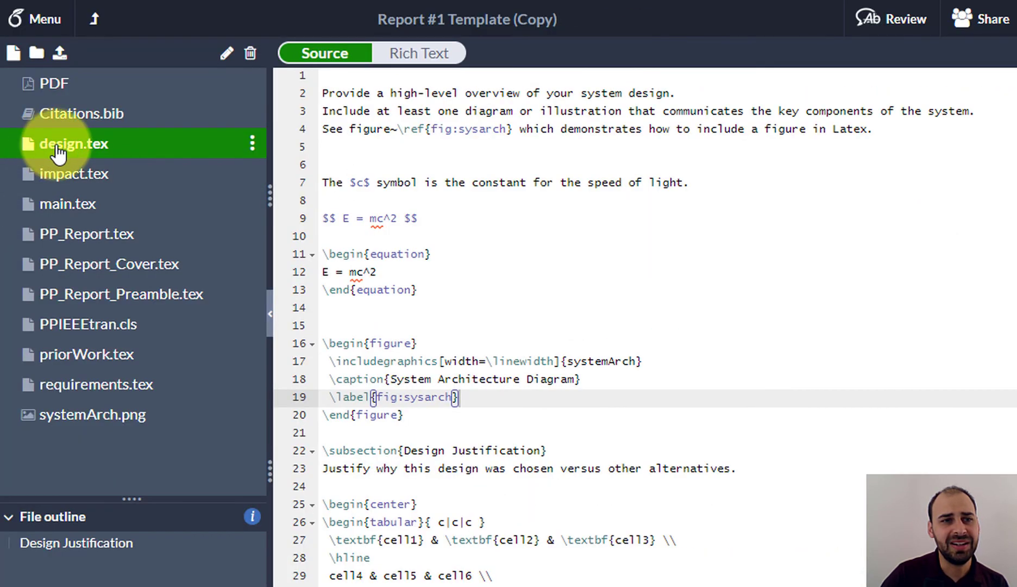
left_click_drag(417, 290, 293, 288)
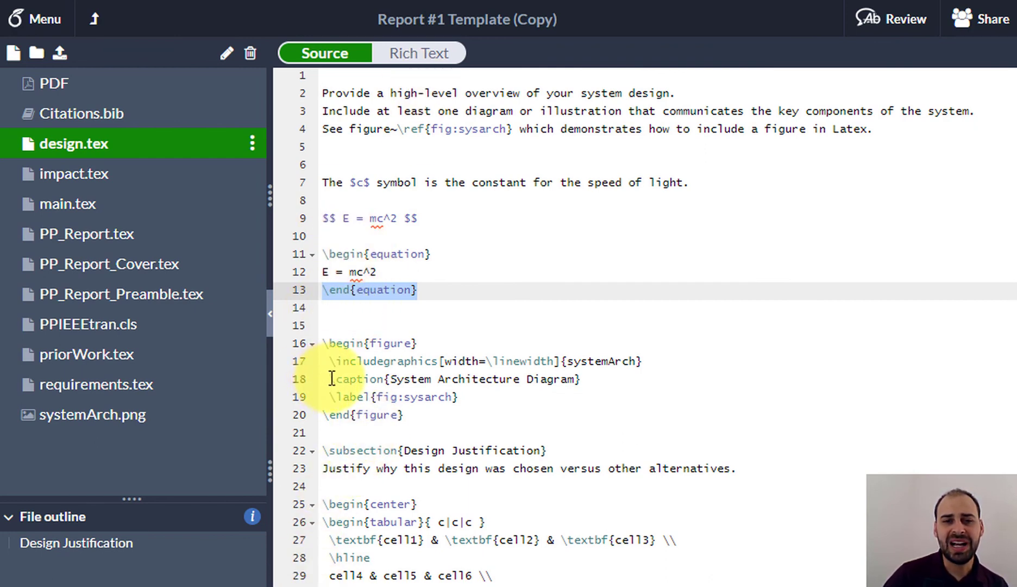
left_click(419, 292)
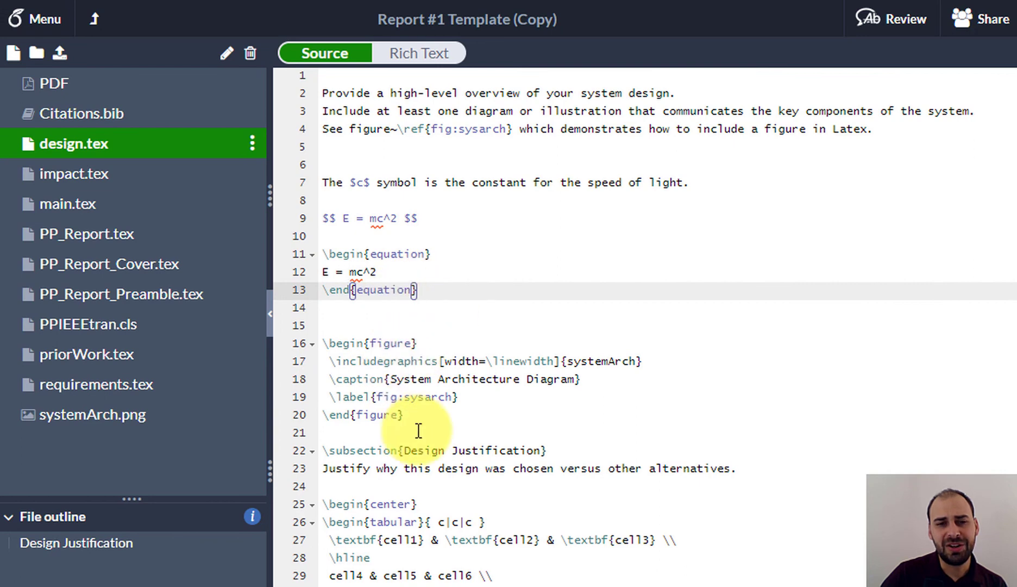
key("BackSpace")
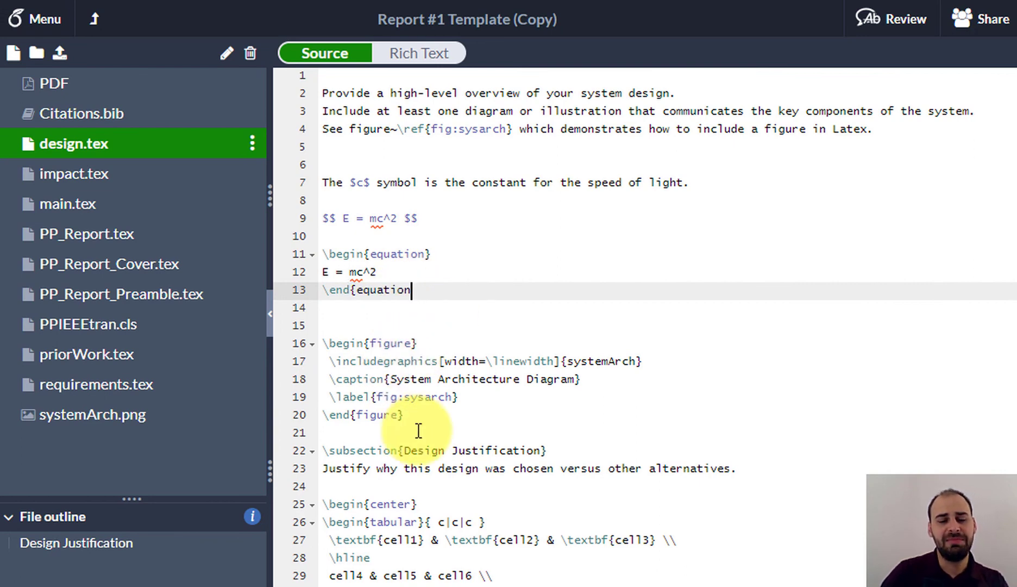
Recompile the report and scroll the PDF preview to see the resulting error
left_click(113, 85)
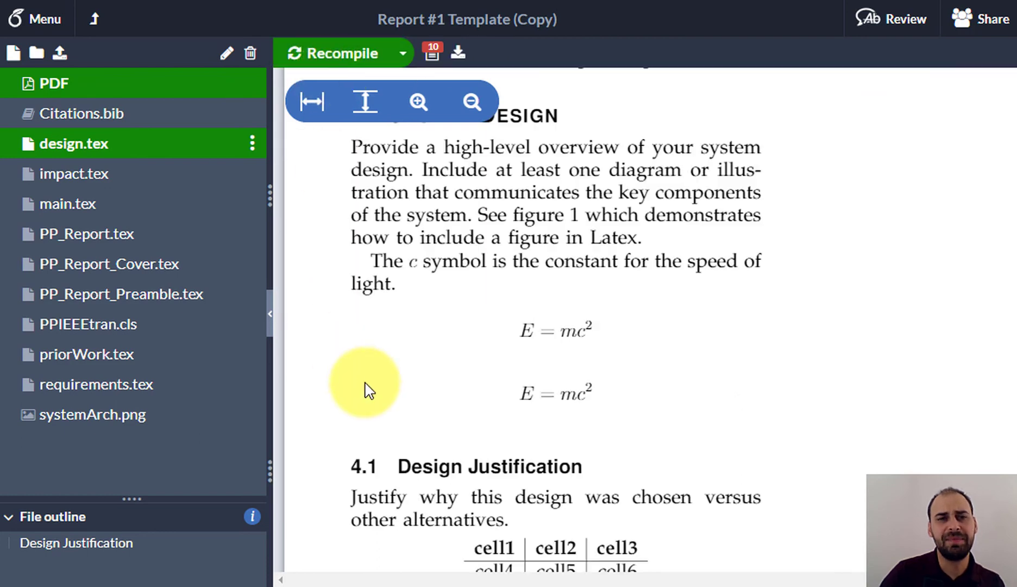
scroll(413, 213, "up", 5)
scroll(413, 213, "up", 10)
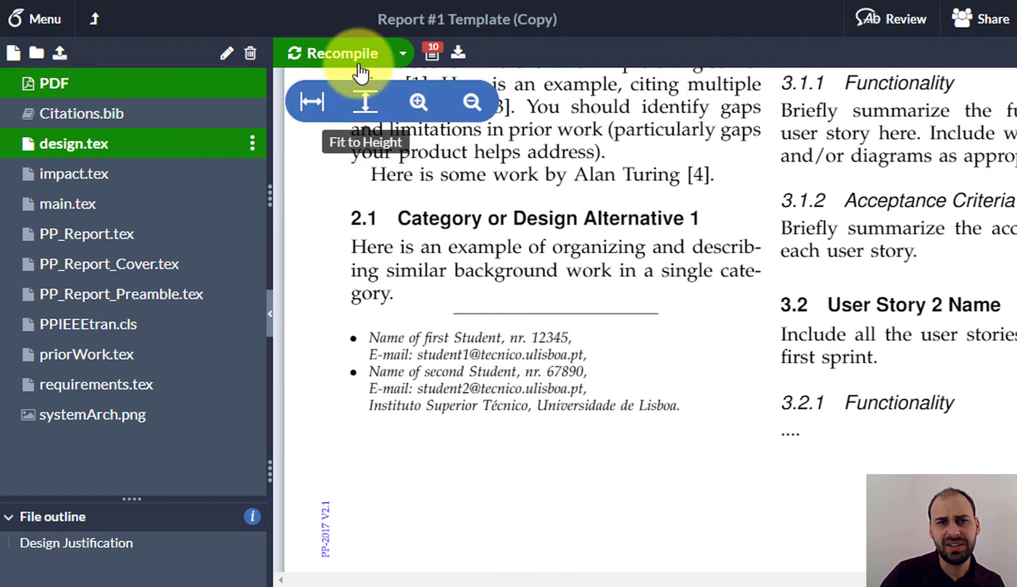
left_click(343, 54)
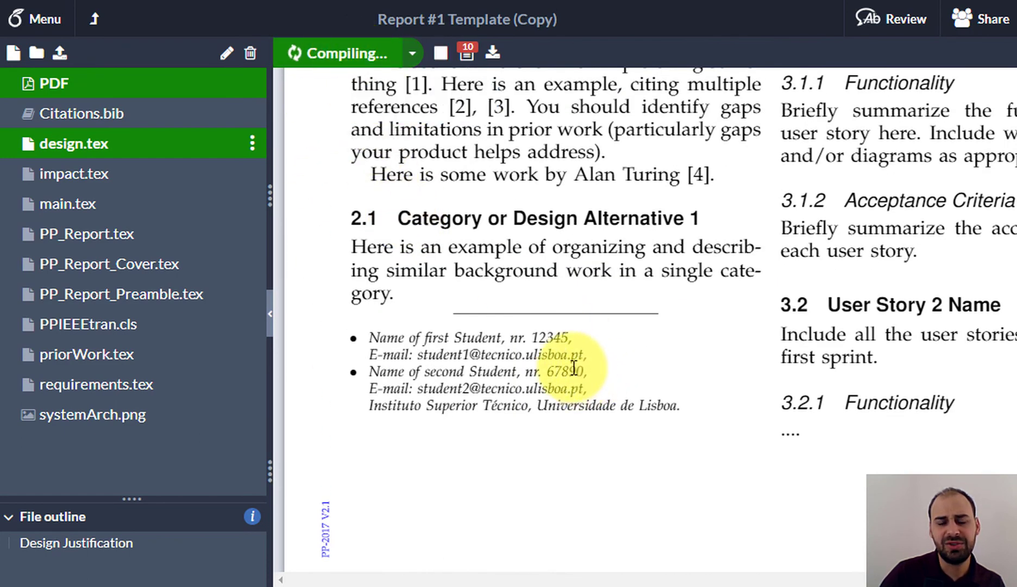
scroll(584, 383, "down", 15)
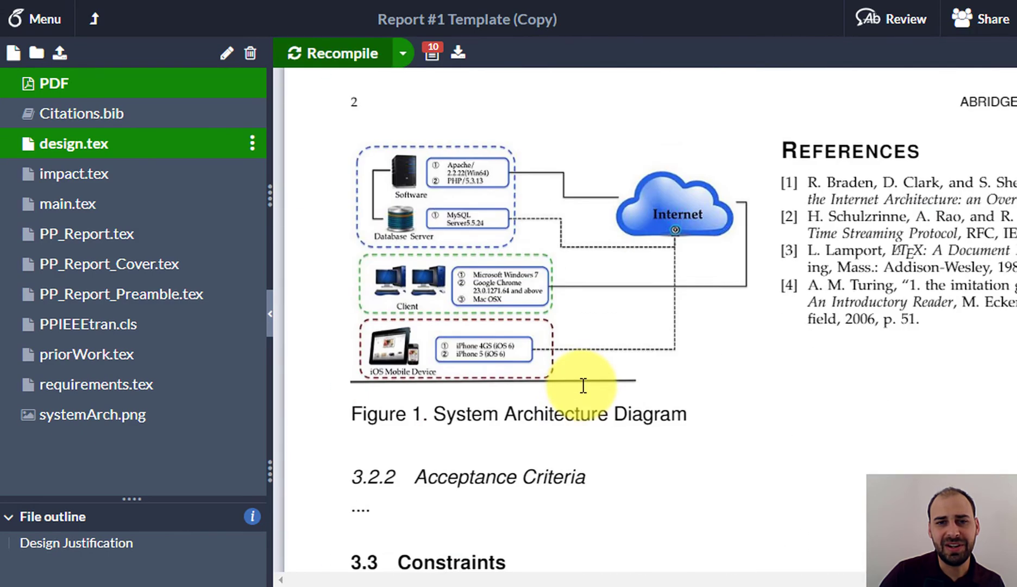
scroll(563, 318, "up", 5)
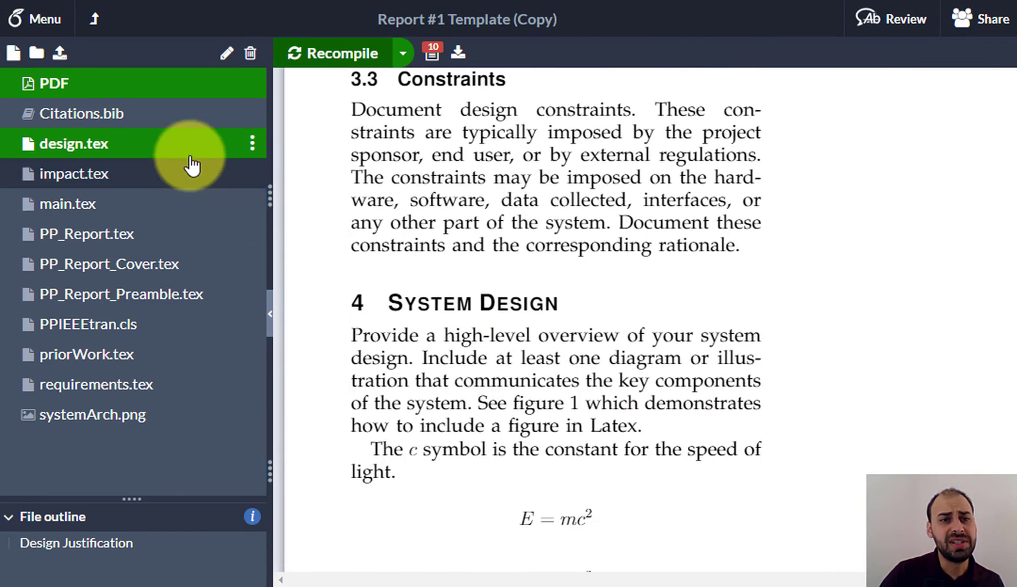
In design.tex, add '}' back after \end{equation on line 13 to clear the line-14 error
left_click(163, 148)
mouse_move(283, 310)
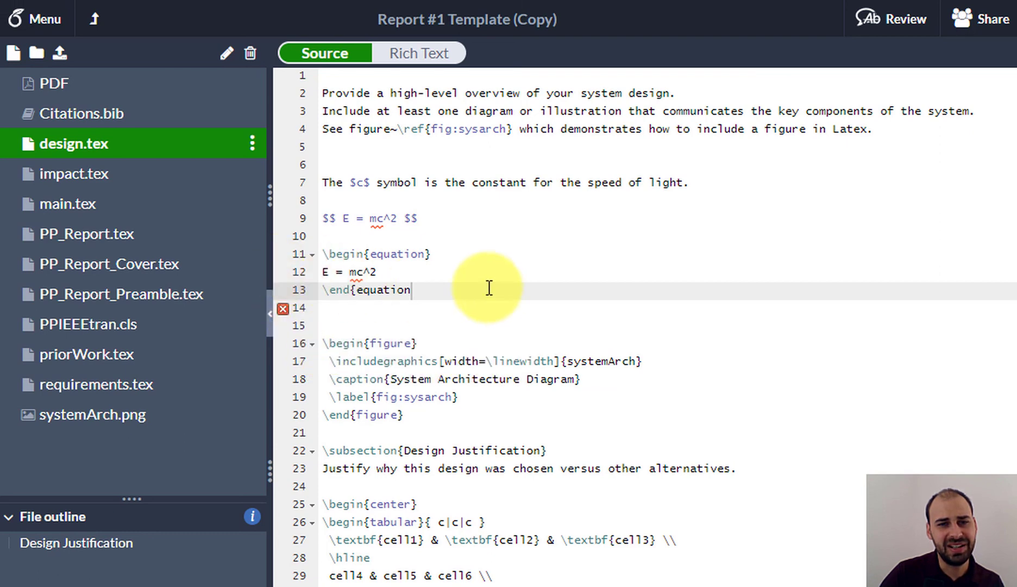
type("}")
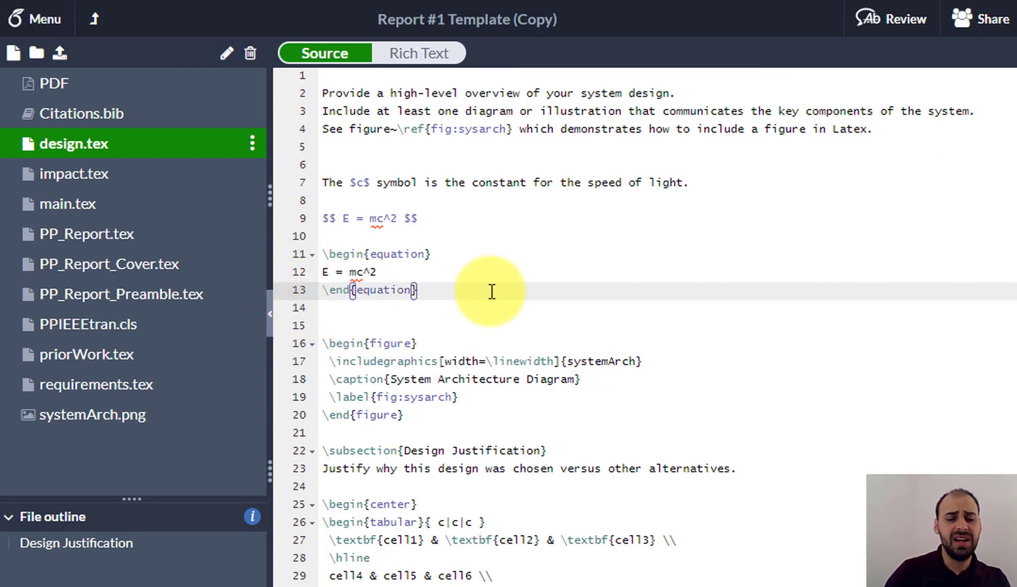